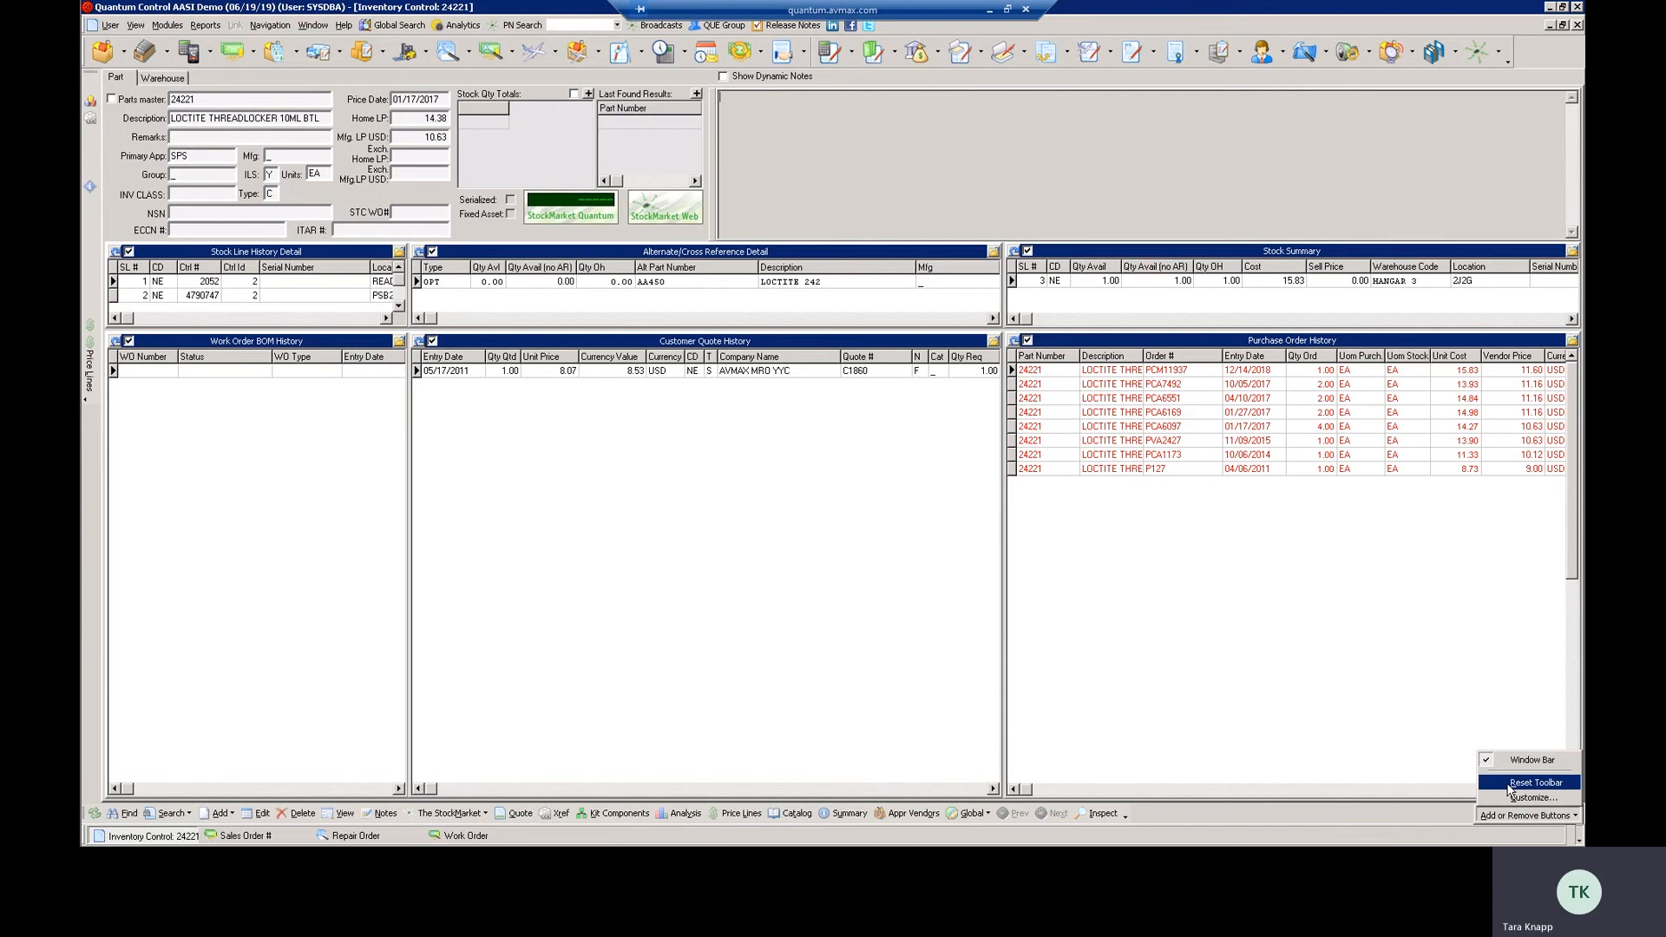
# Reset the Window Bar toolbar to its defaults and open the toolbar customization settings
pyautogui.click(1520, 784)
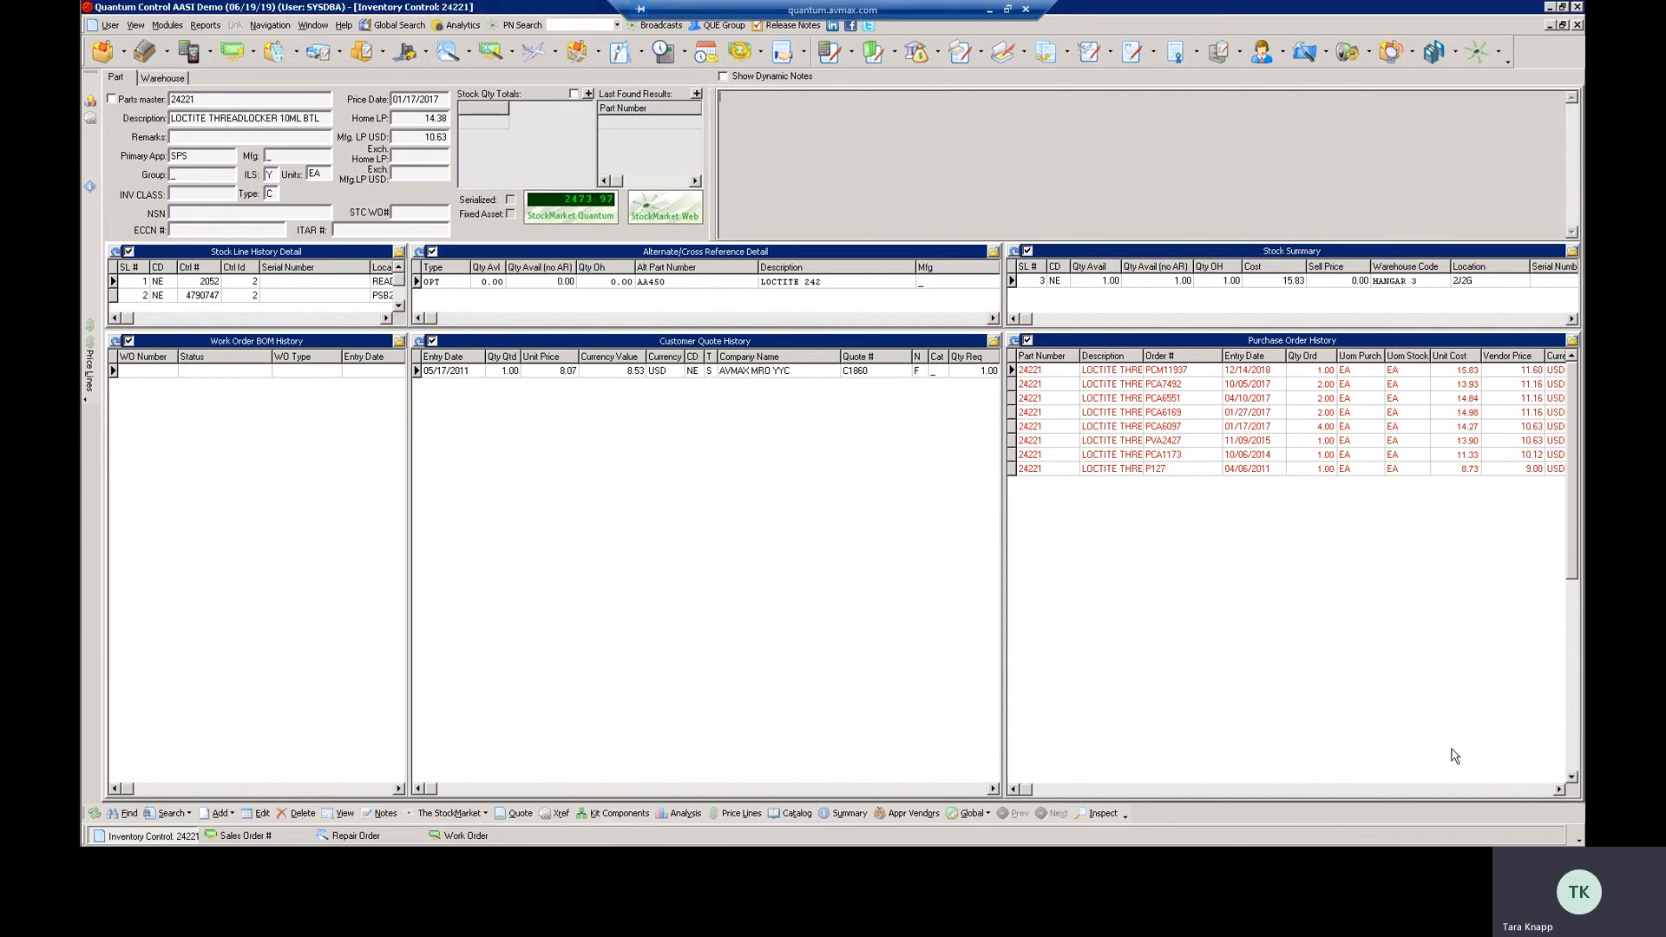
pyautogui.click(1576, 838)
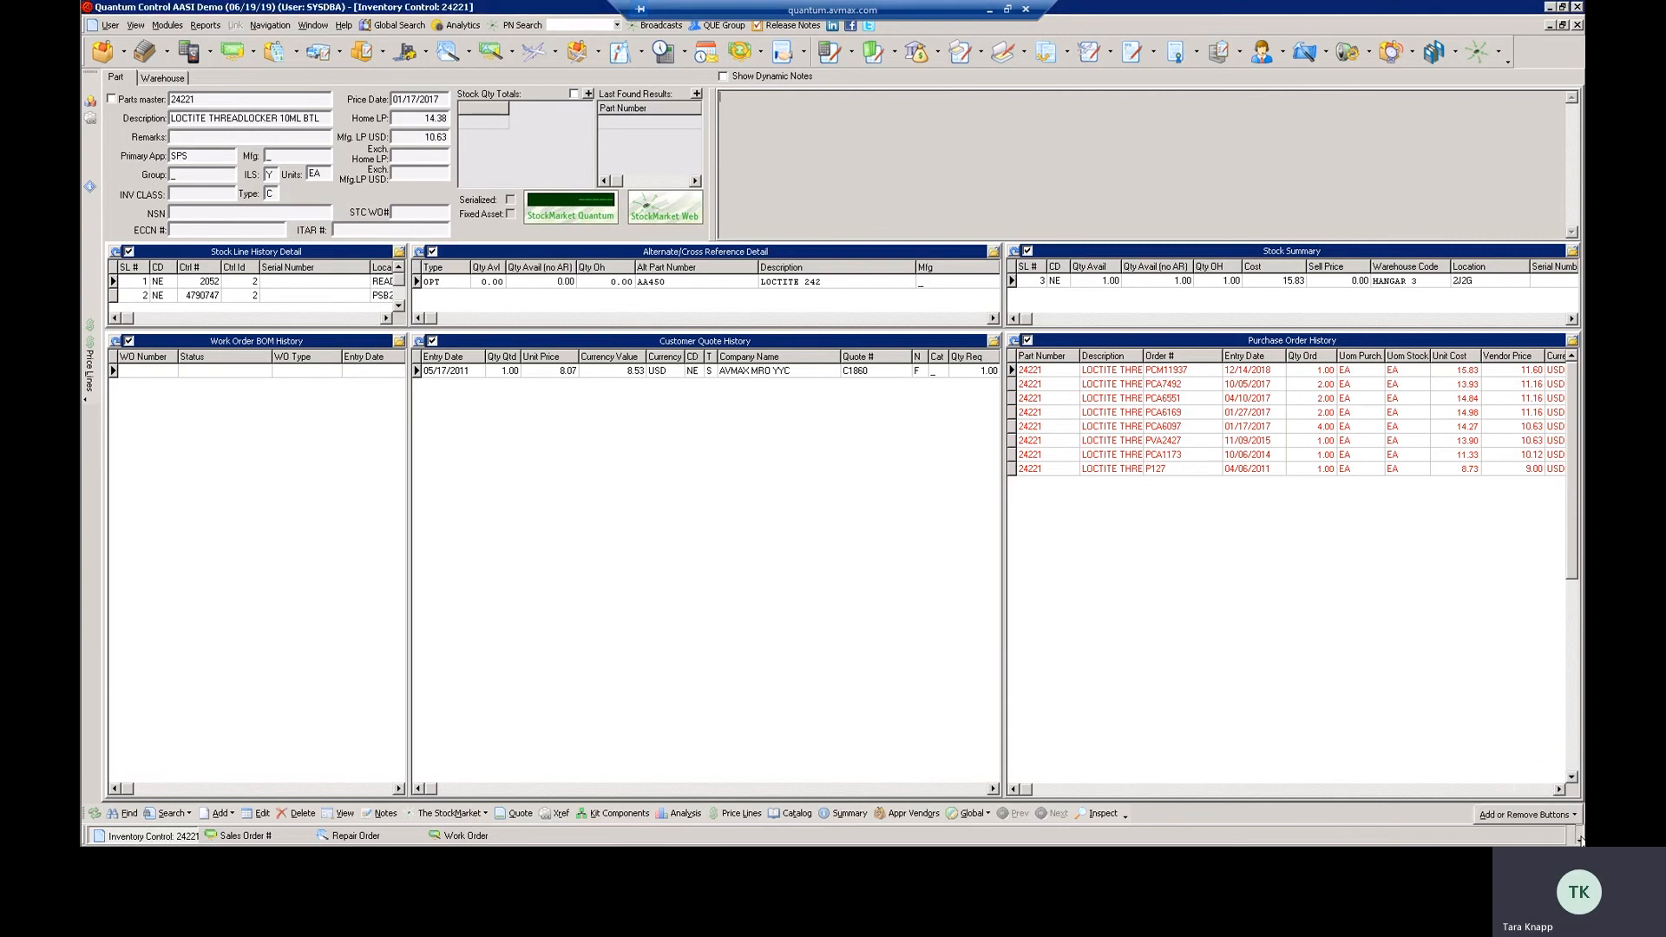
pyautogui.moveTo(1562, 818)
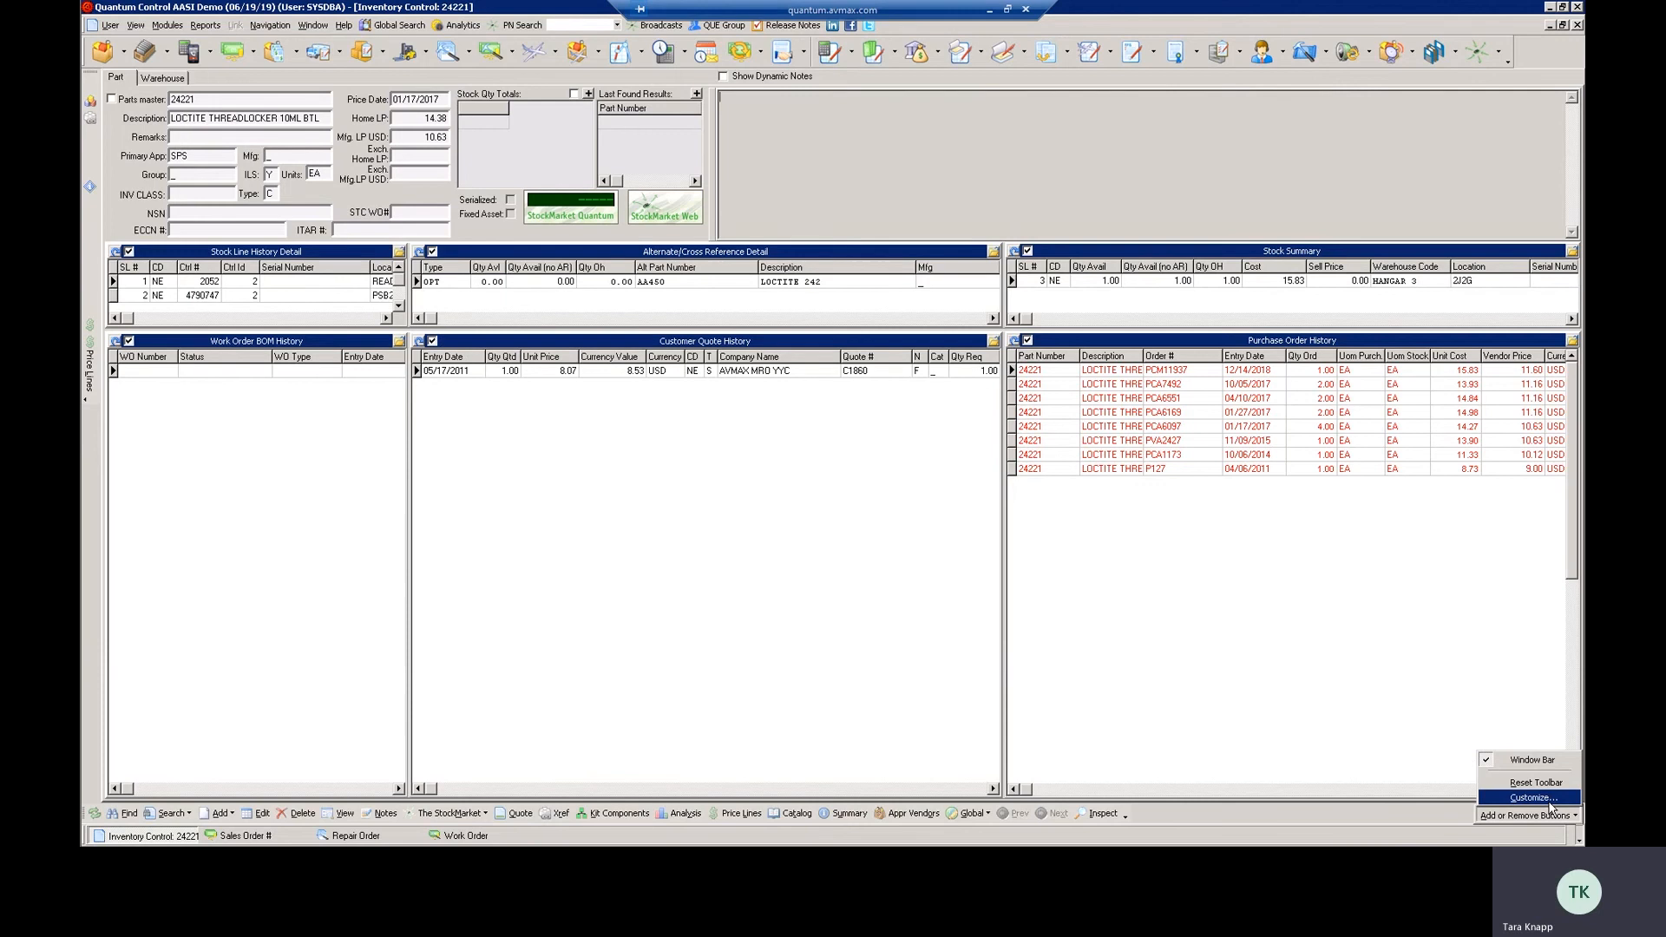
pyautogui.click(1548, 799)
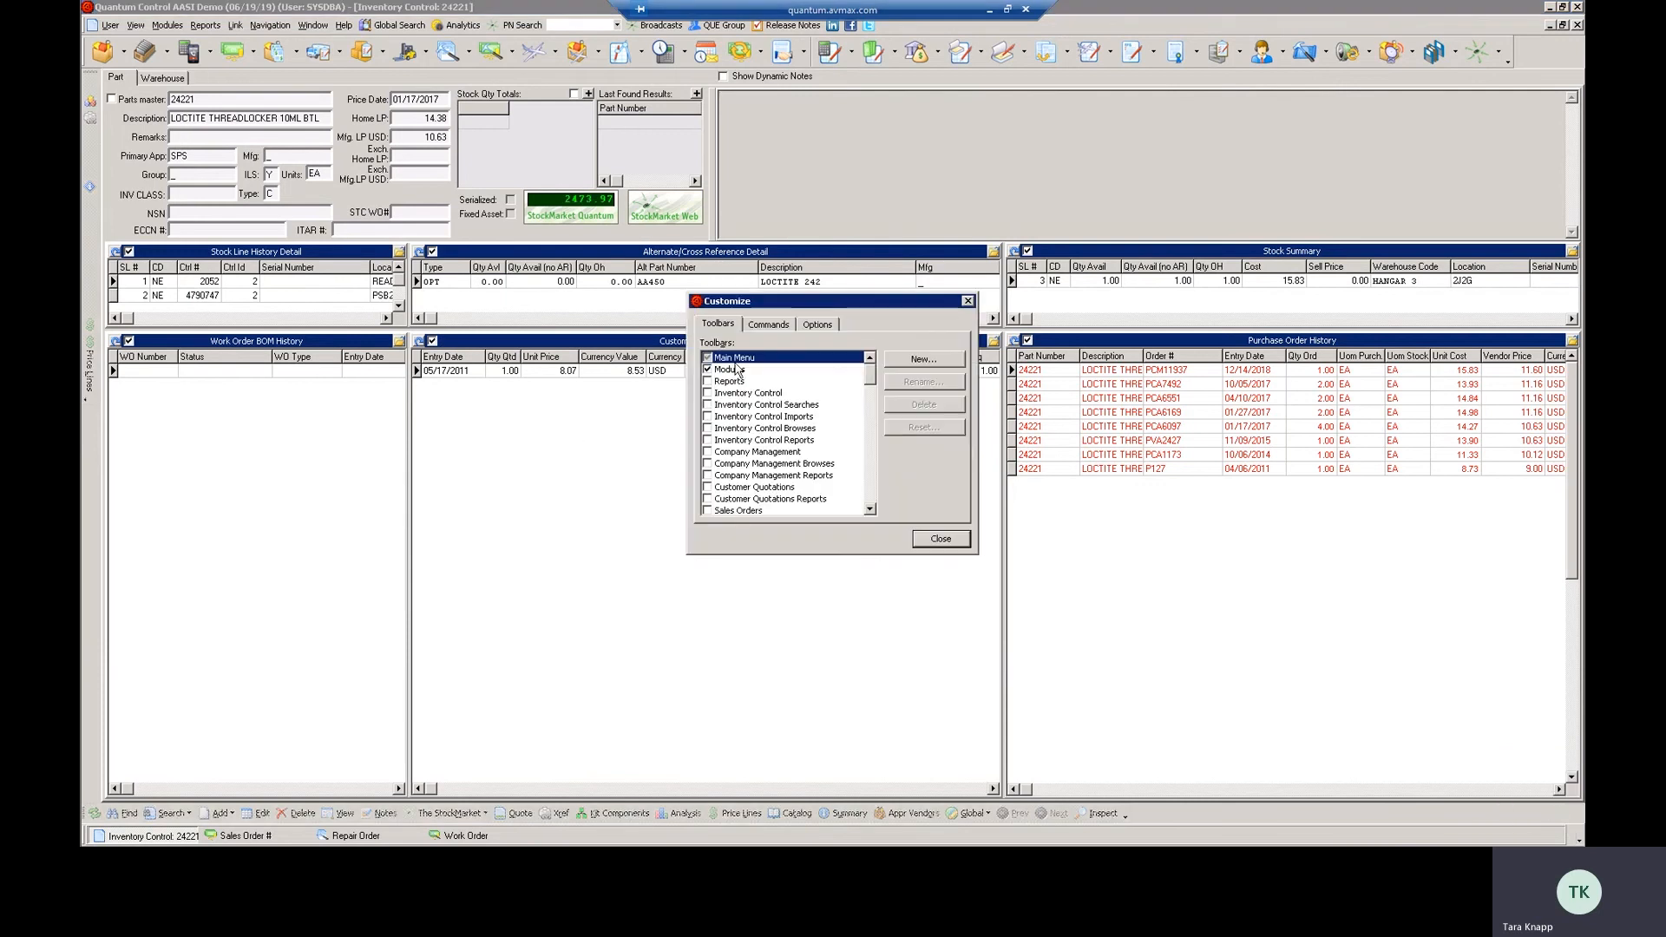
# Enable the Calculator toolbar in the list of available toolbars
pyautogui.scroll(-7, 733, 512)
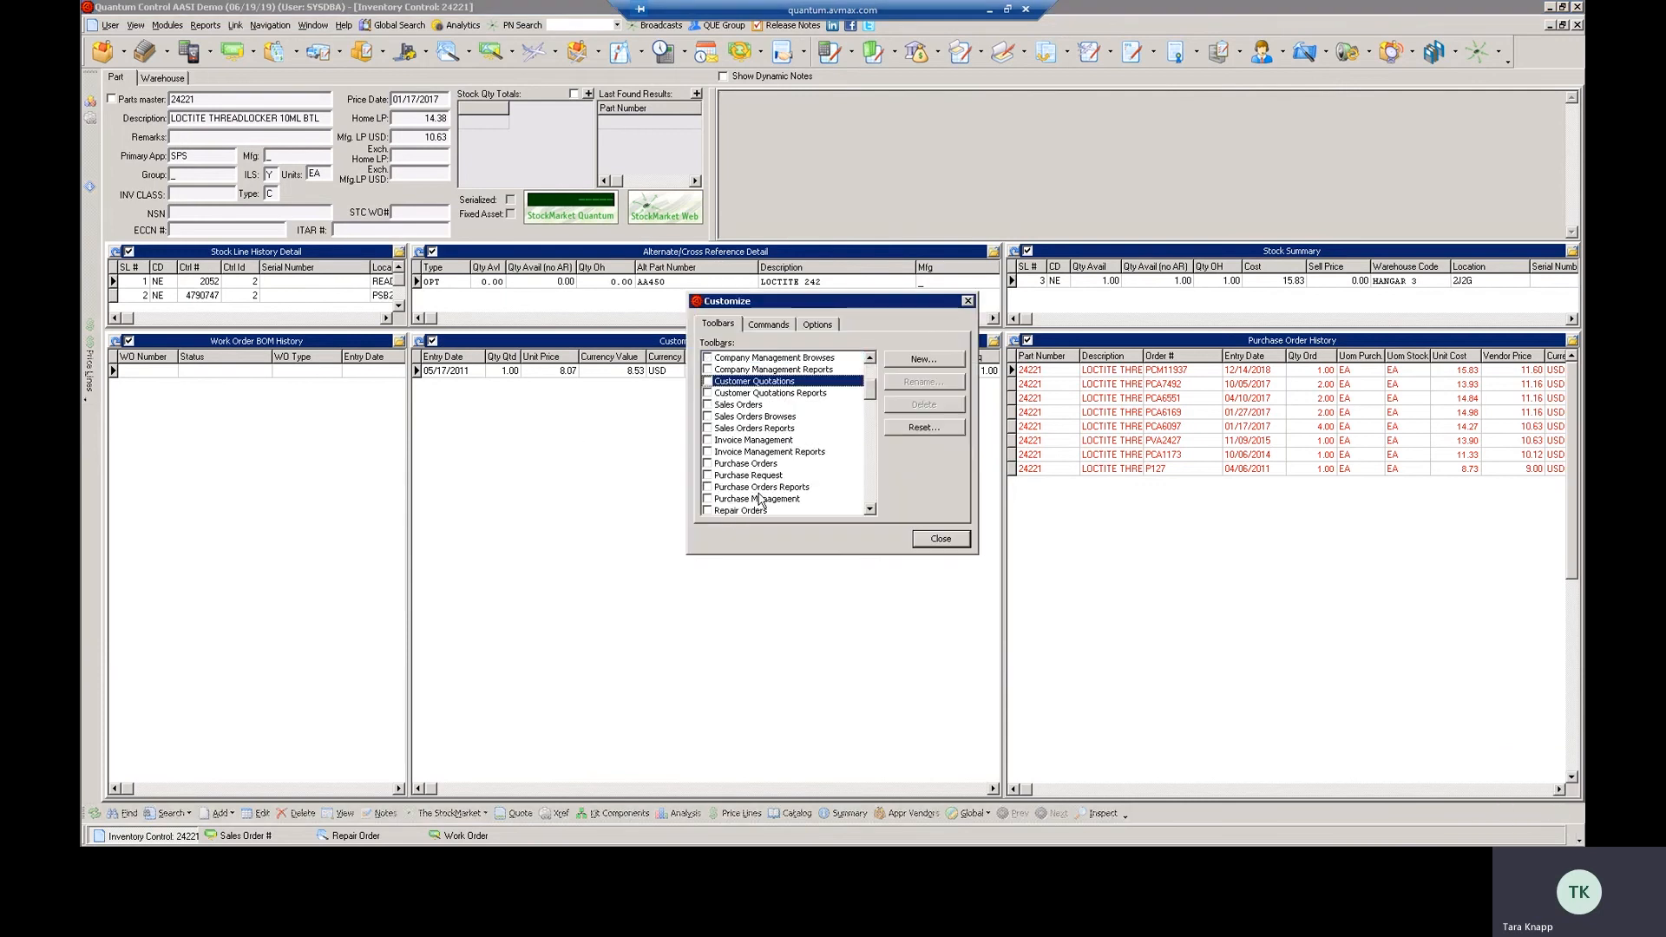
pyautogui.scroll(-2, 761, 500)
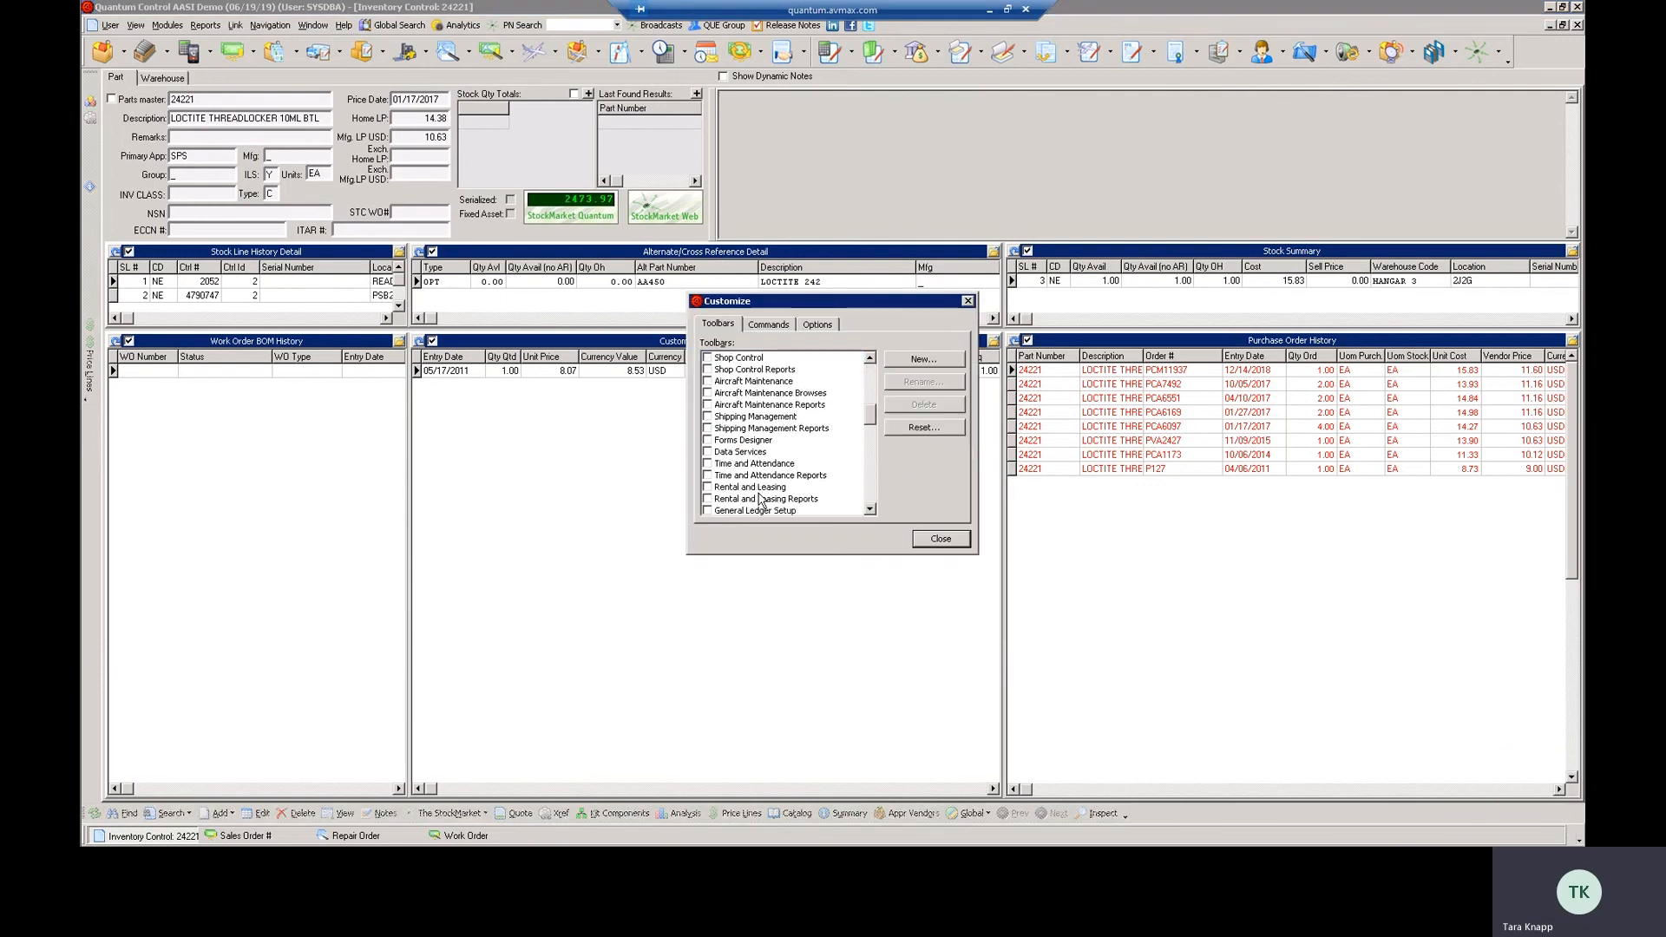
pyautogui.scroll(-4, 760, 500)
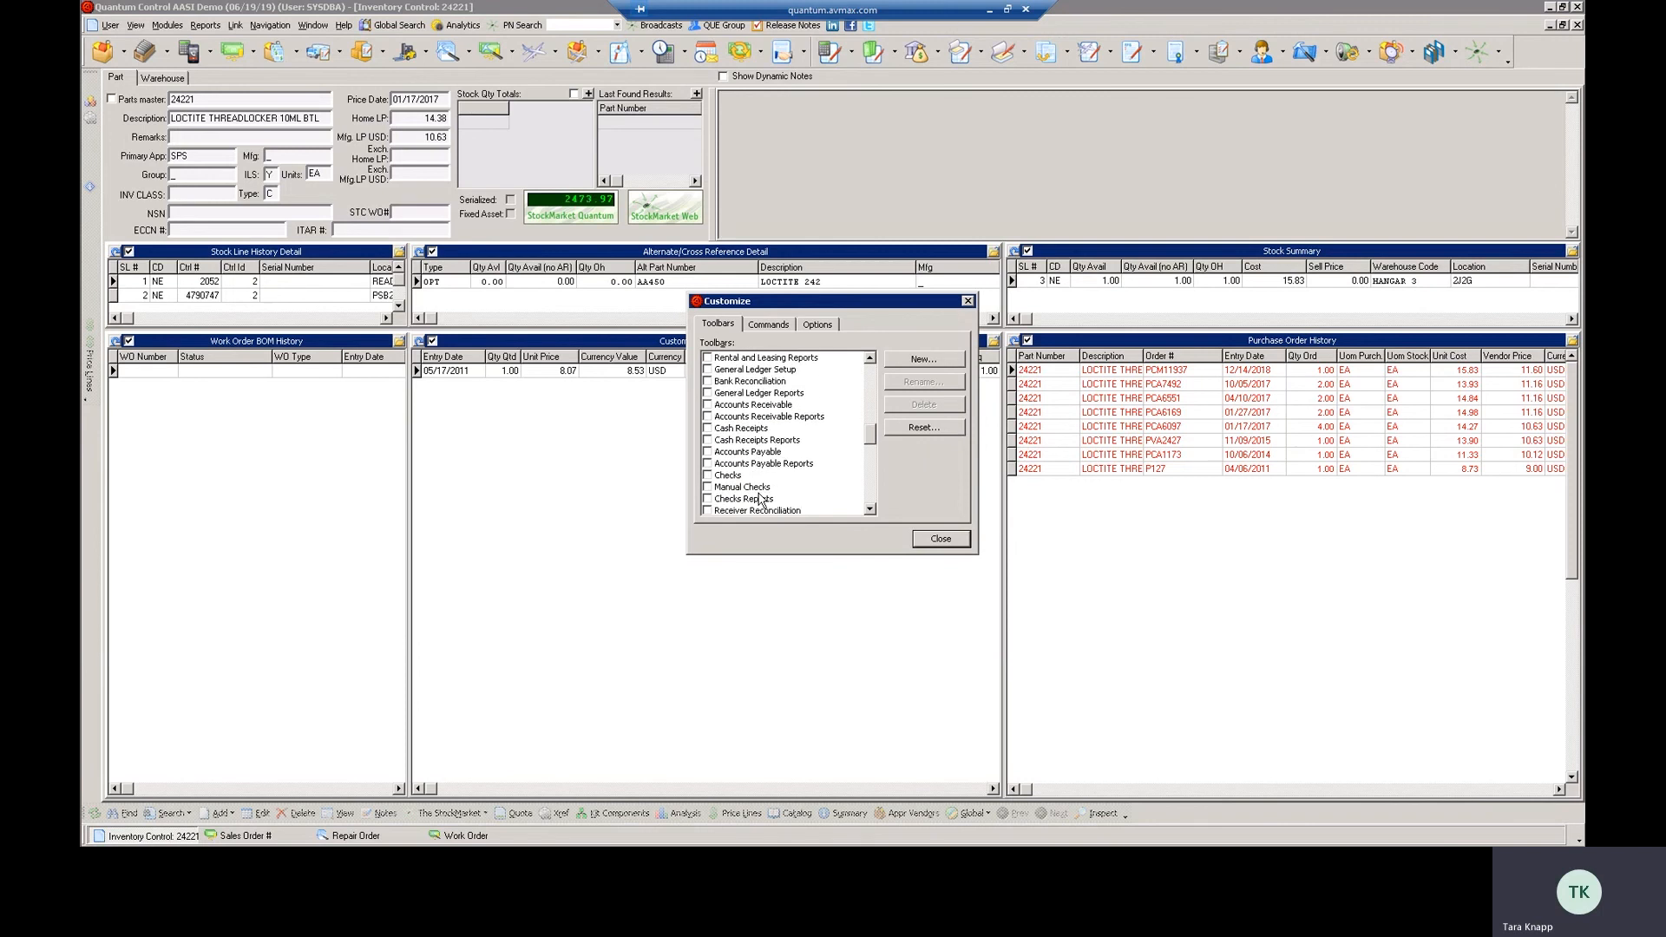
pyautogui.scroll(-1, 760, 501)
pyautogui.scroll(-3, 760, 500)
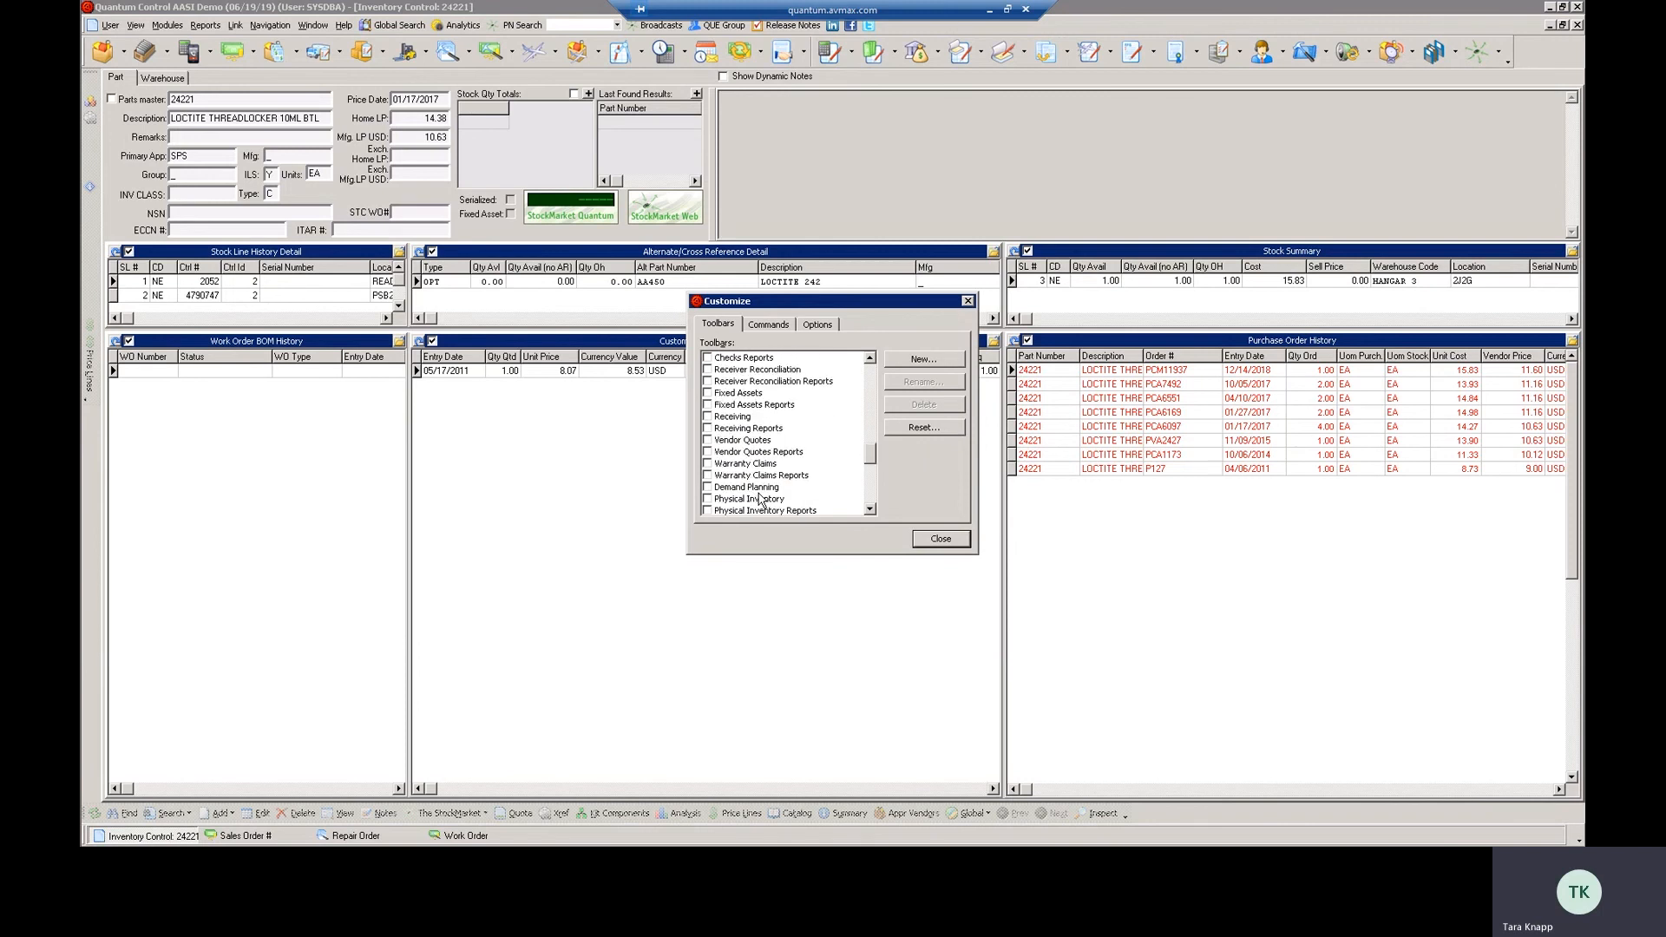
pyautogui.scroll(-3, 760, 501)
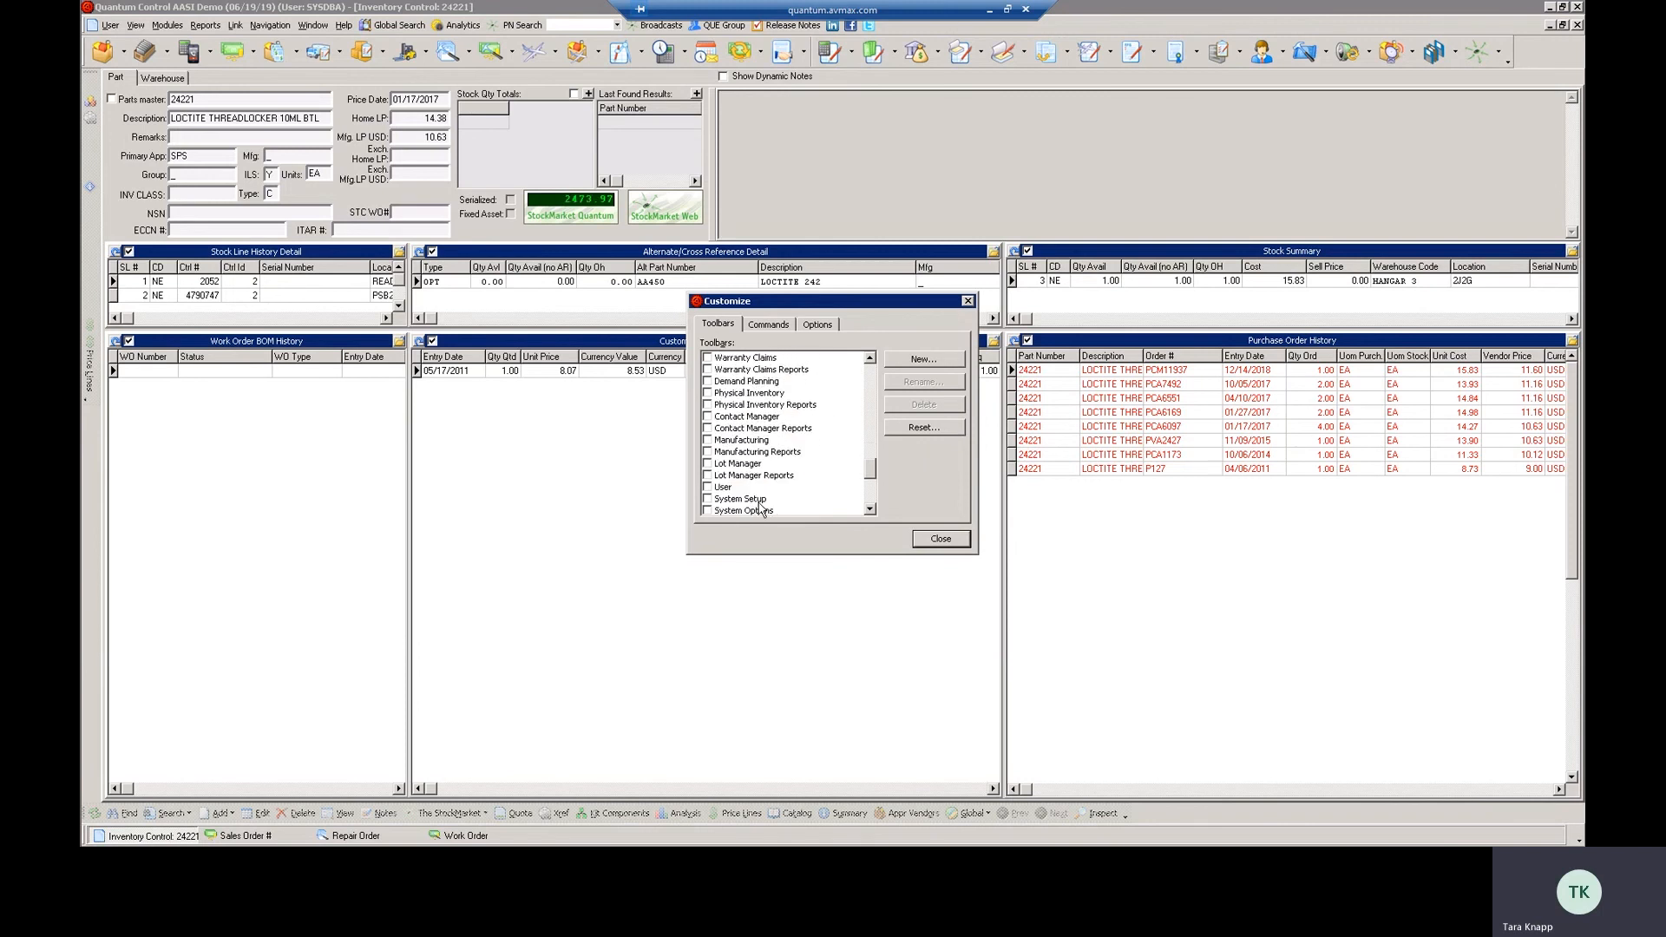
pyautogui.scroll(-4, 761, 508)
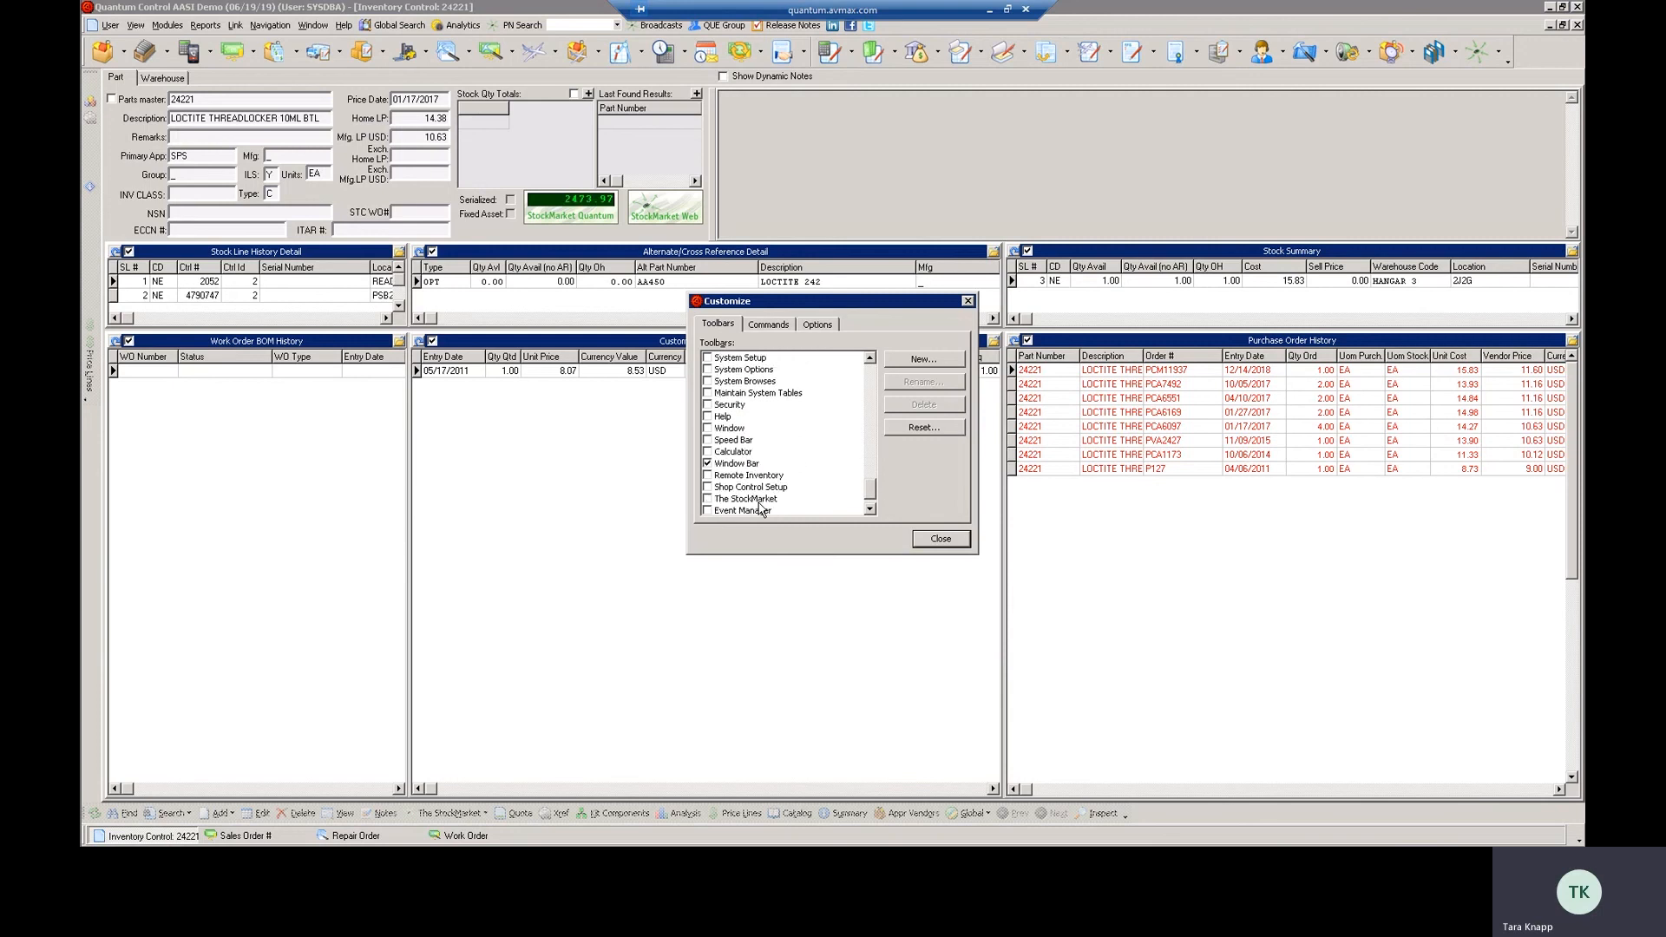
pyautogui.scroll(-1, 761, 508)
pyautogui.click(720, 431)
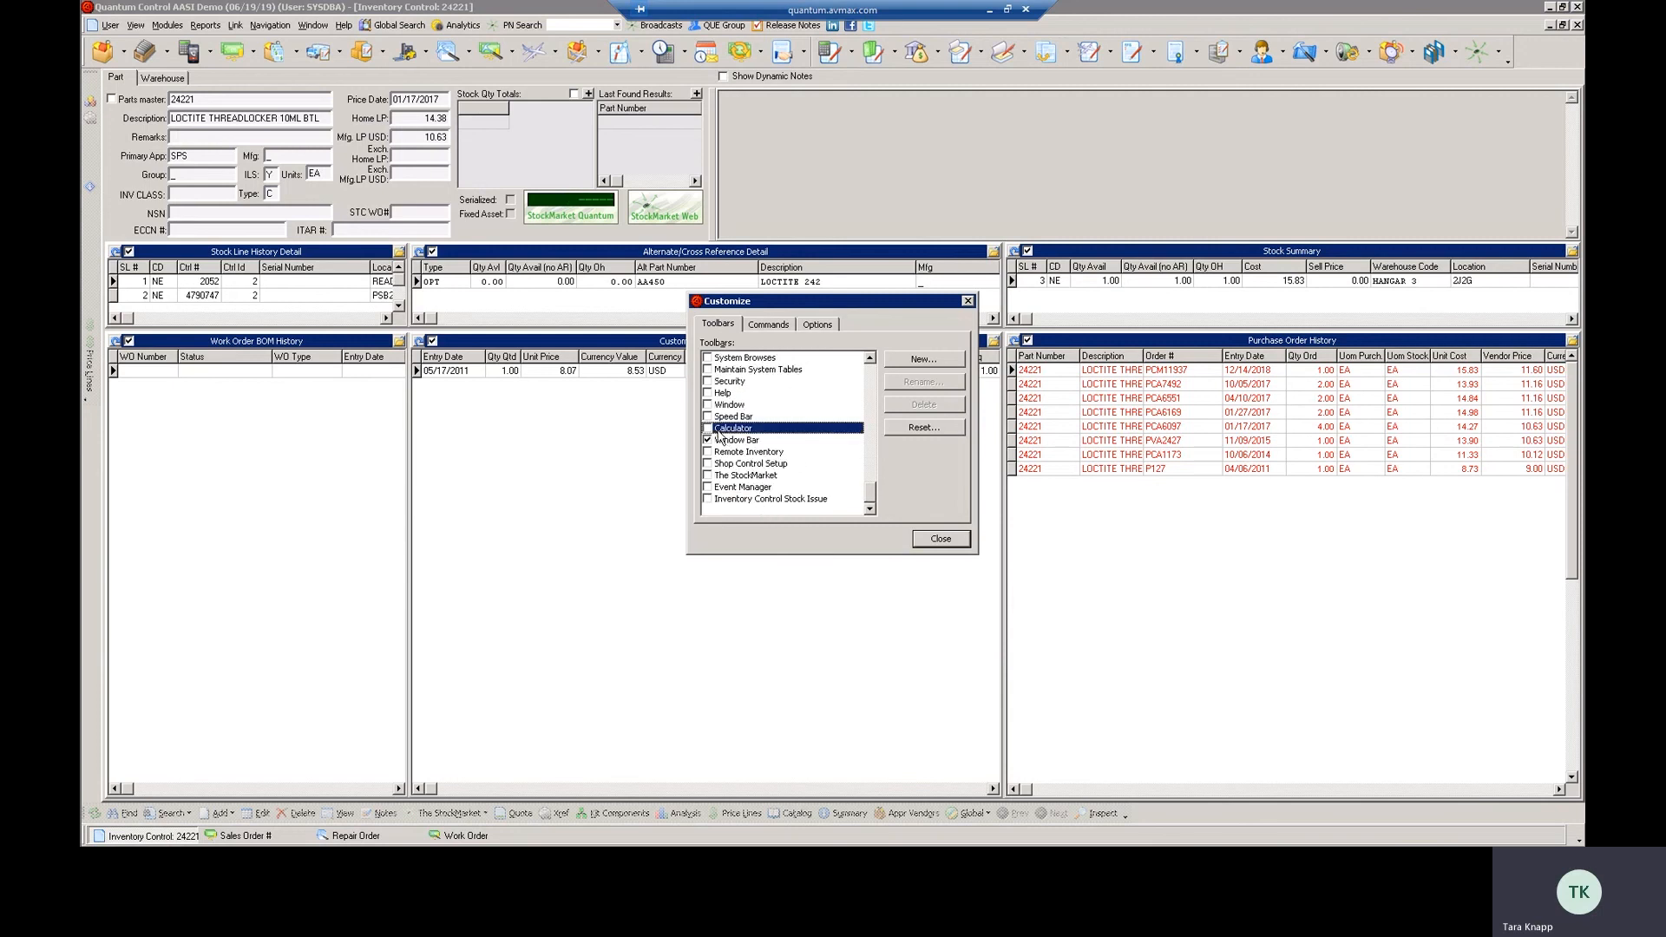
pyautogui.click(707, 429)
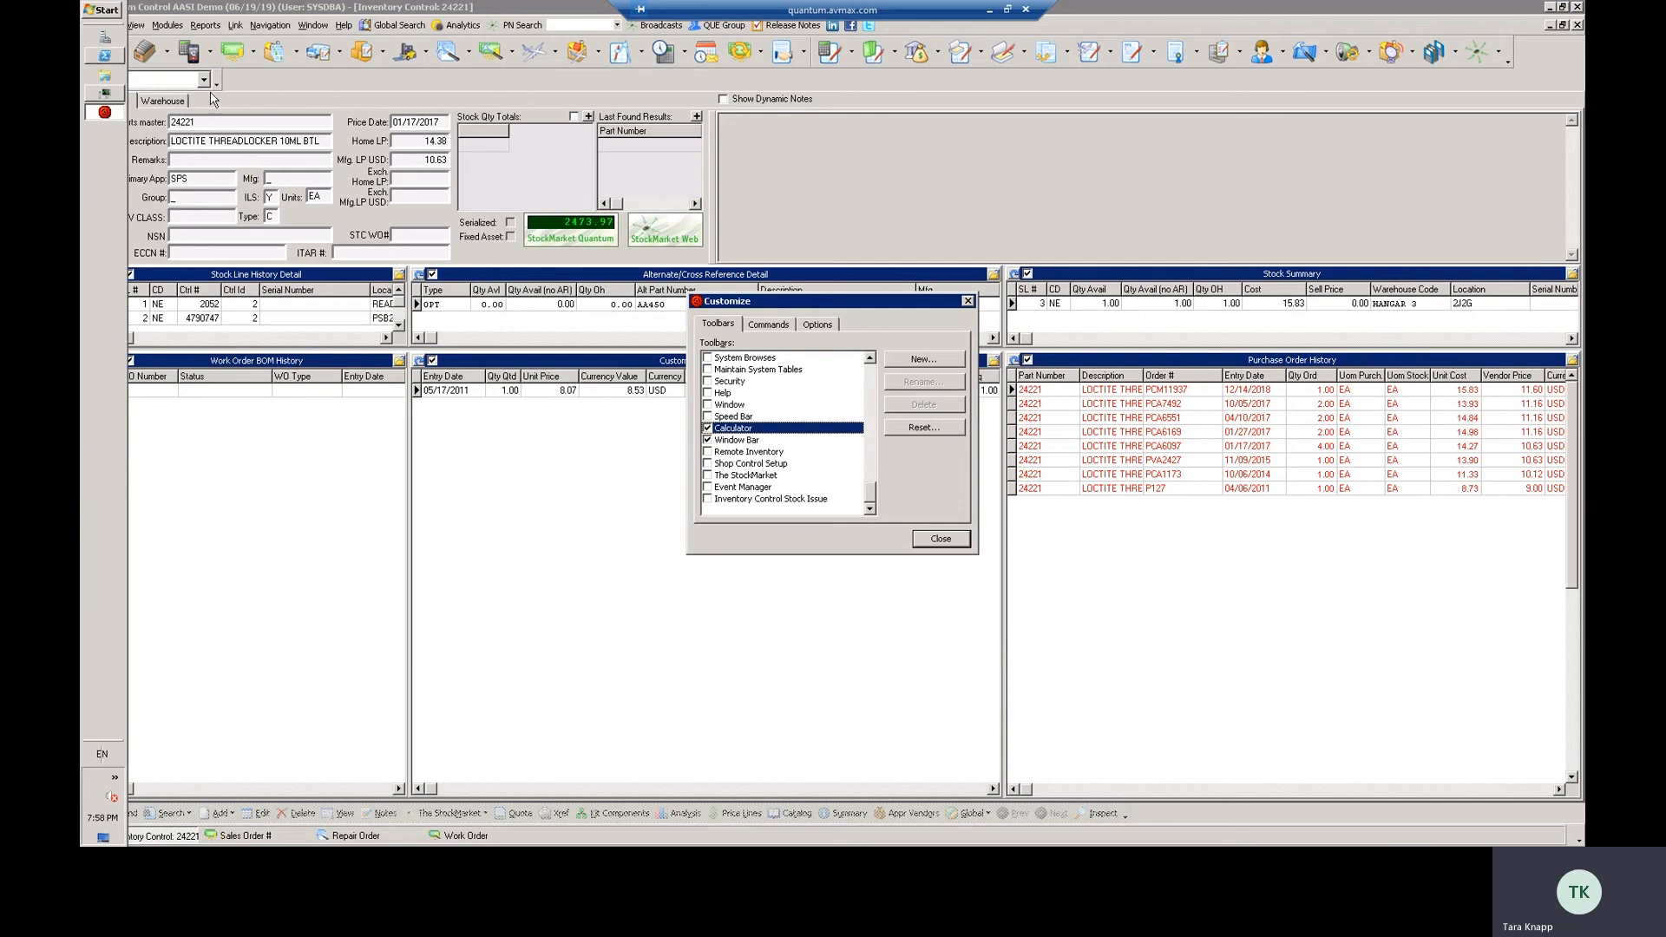
# Preview the Speed Bar and Window toolbars, switching each one off again
pyautogui.click(708, 418)
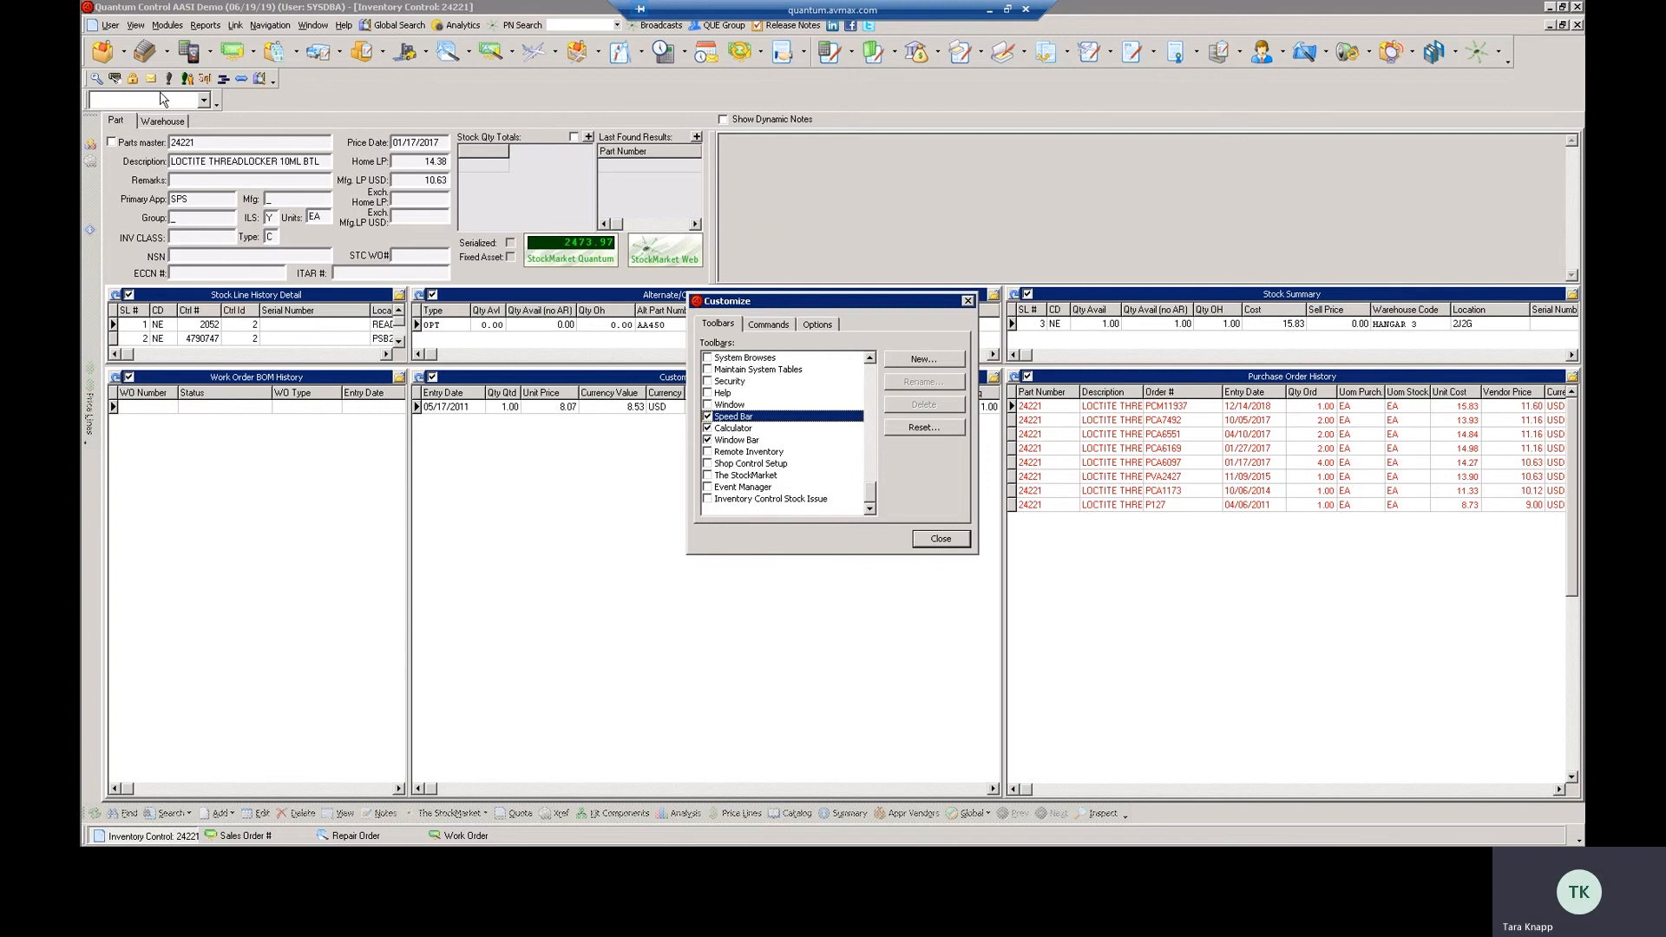
pyautogui.click(708, 417)
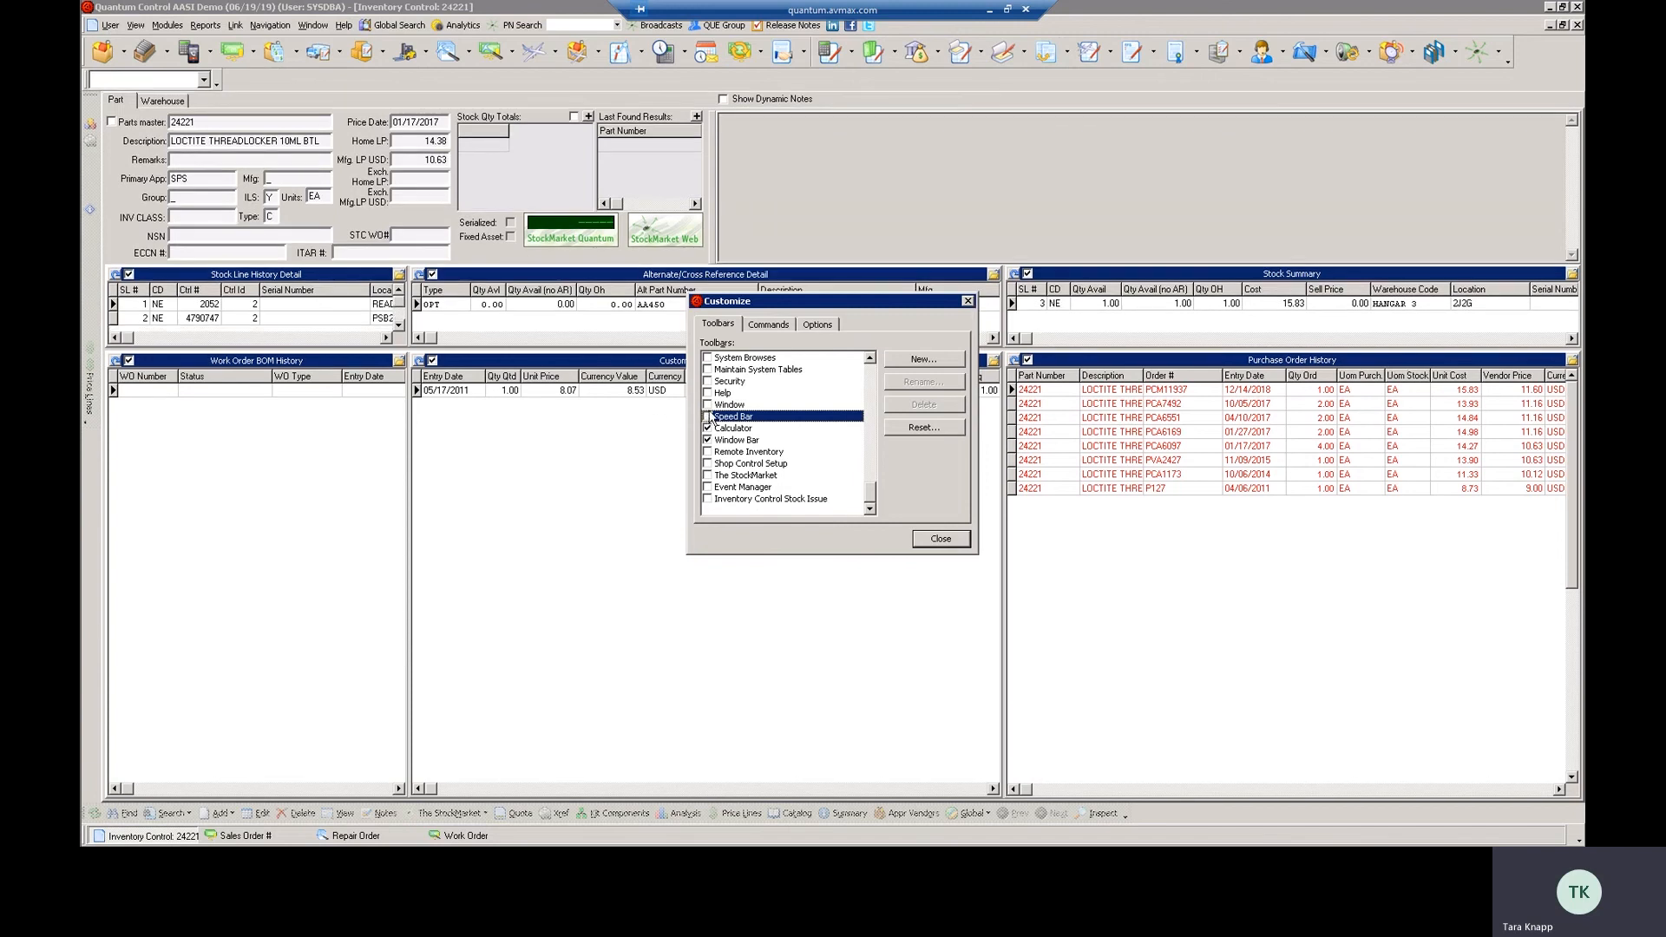
pyautogui.click(708, 405)
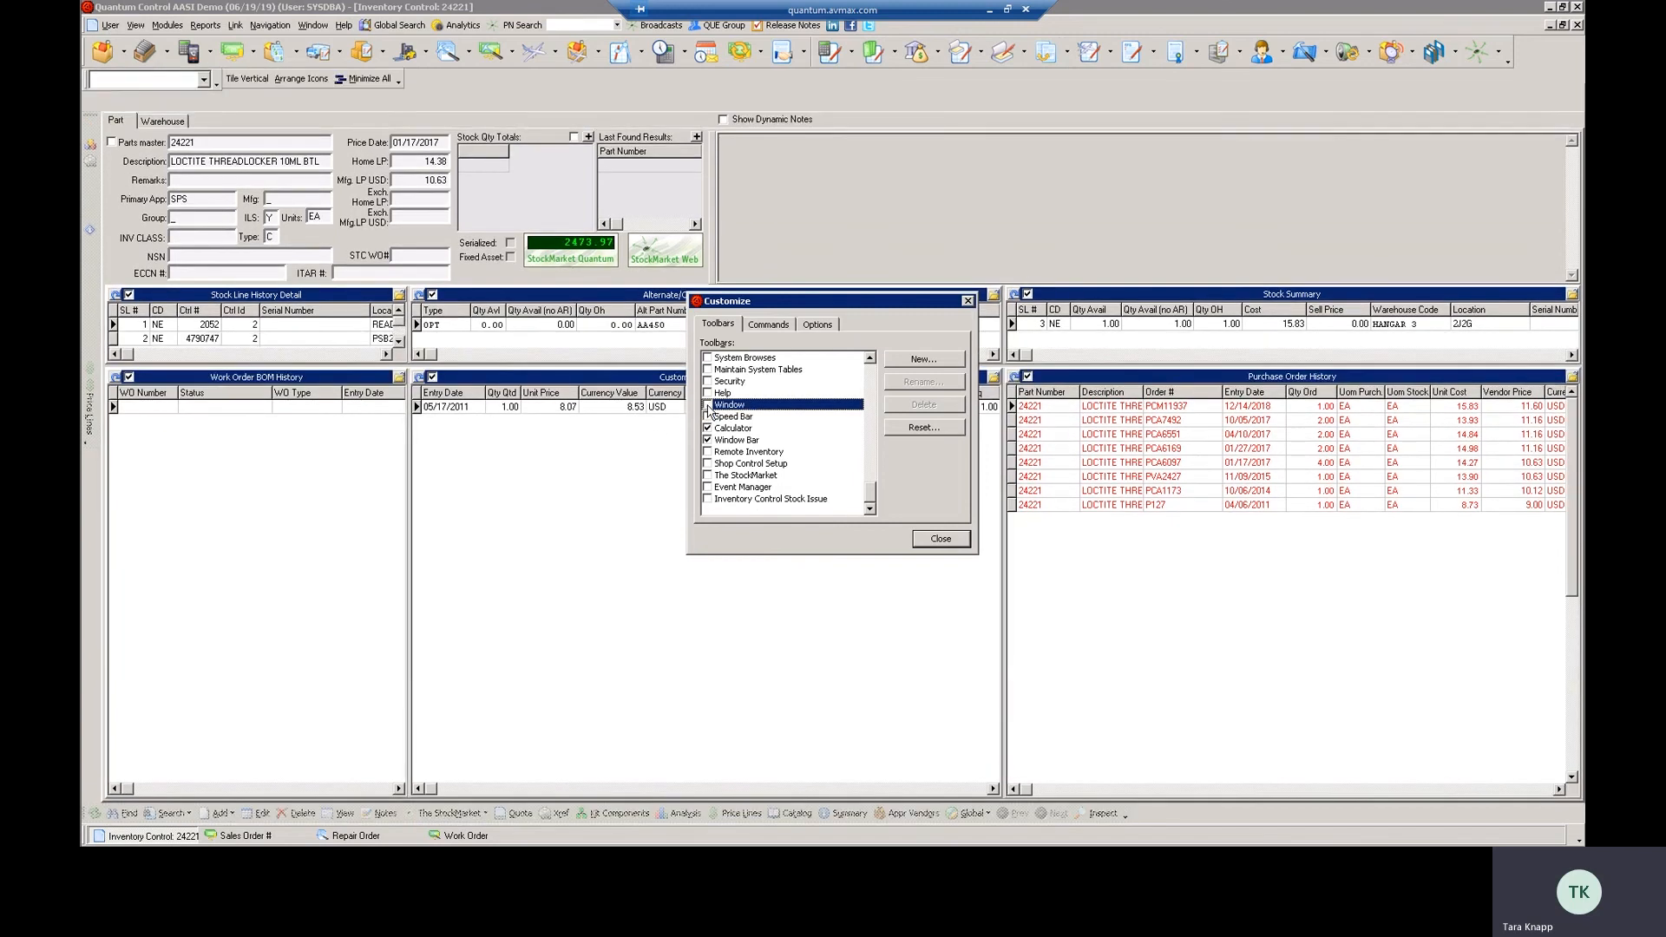
pyautogui.click(708, 405)
pyautogui.click(708, 405)
pyautogui.click(708, 405)
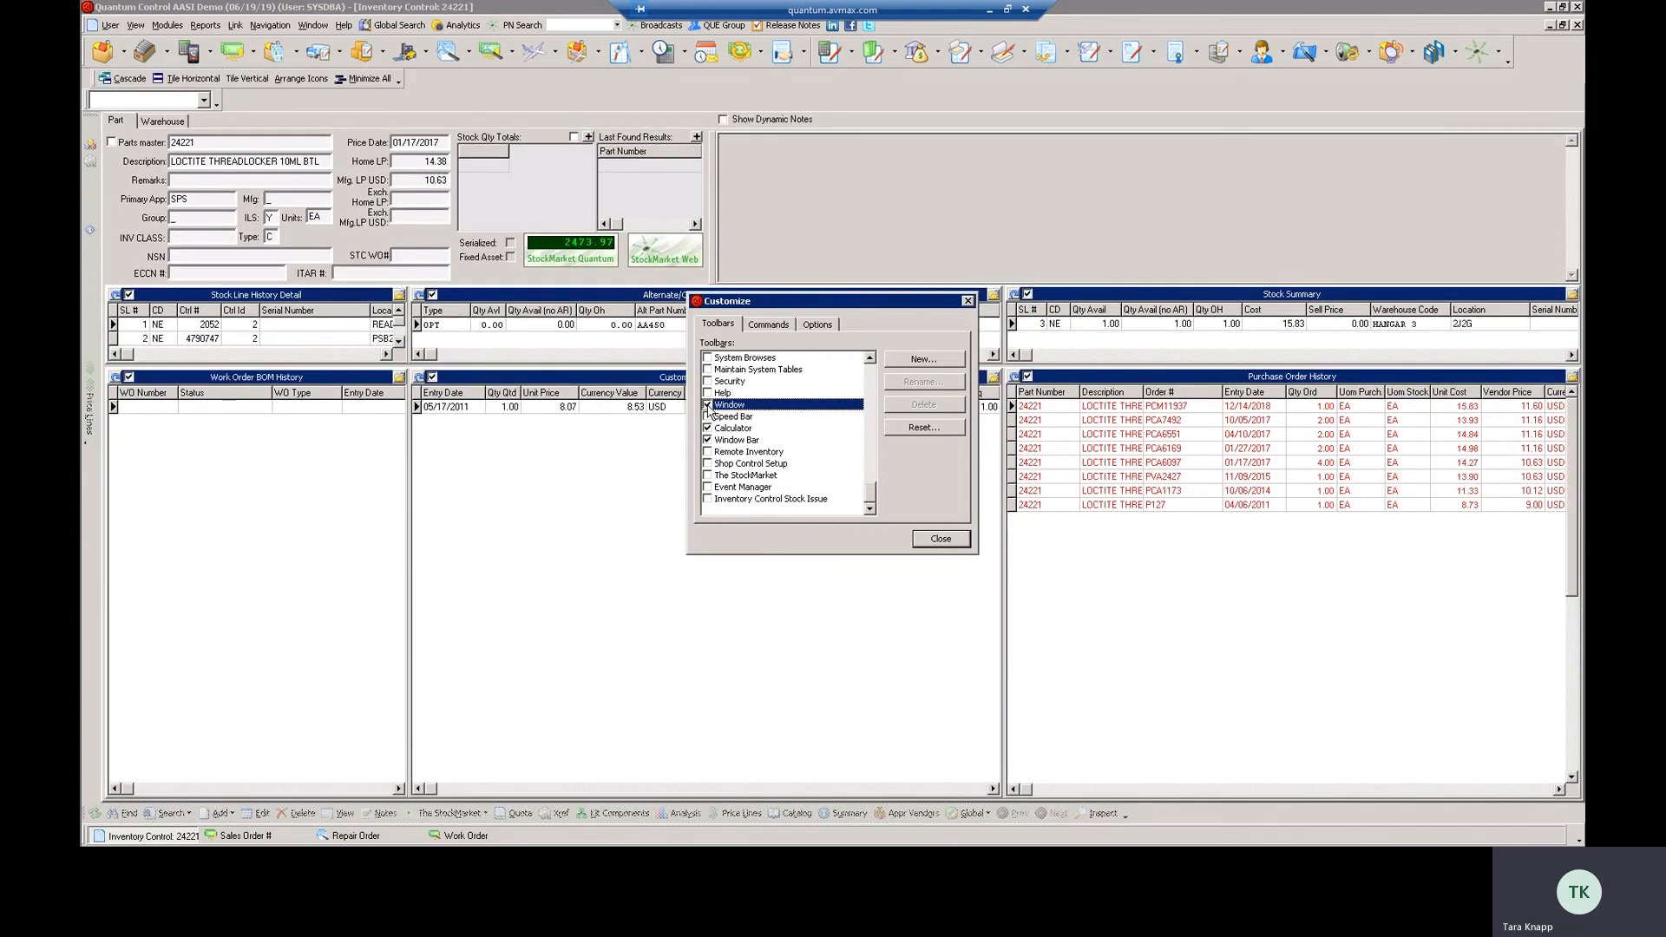
pyautogui.click(708, 406)
pyautogui.click(708, 405)
pyautogui.click(708, 405)
pyautogui.click(708, 405)
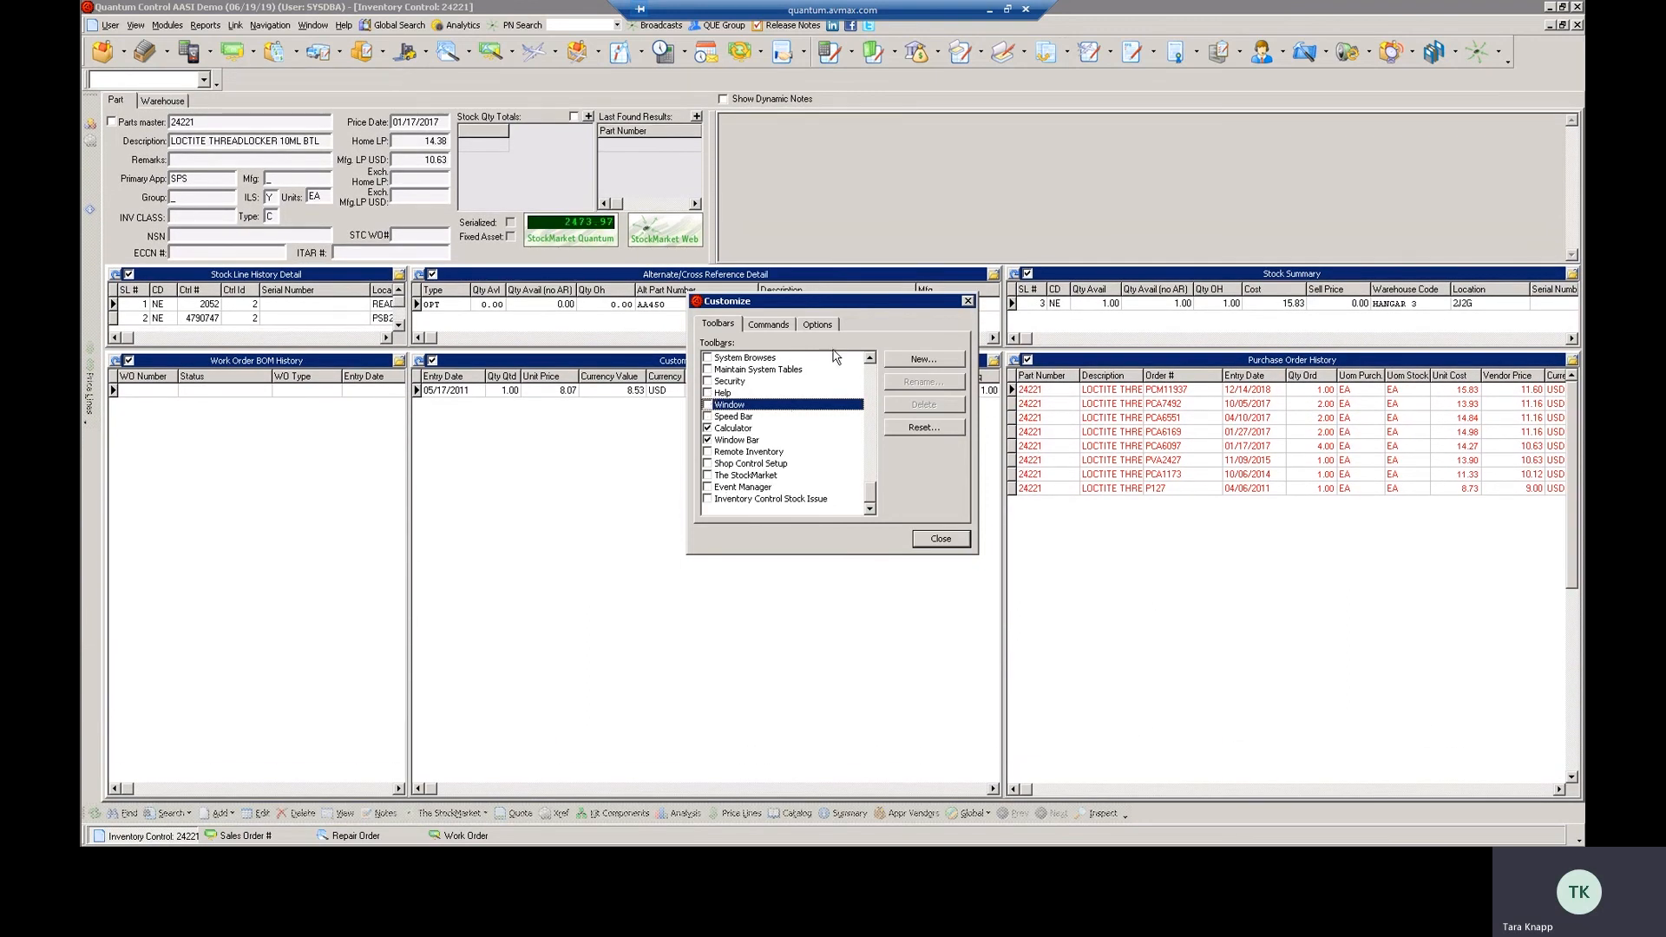
# Preview the System Browses toolbar and switch it off again
pyautogui.click(753, 359)
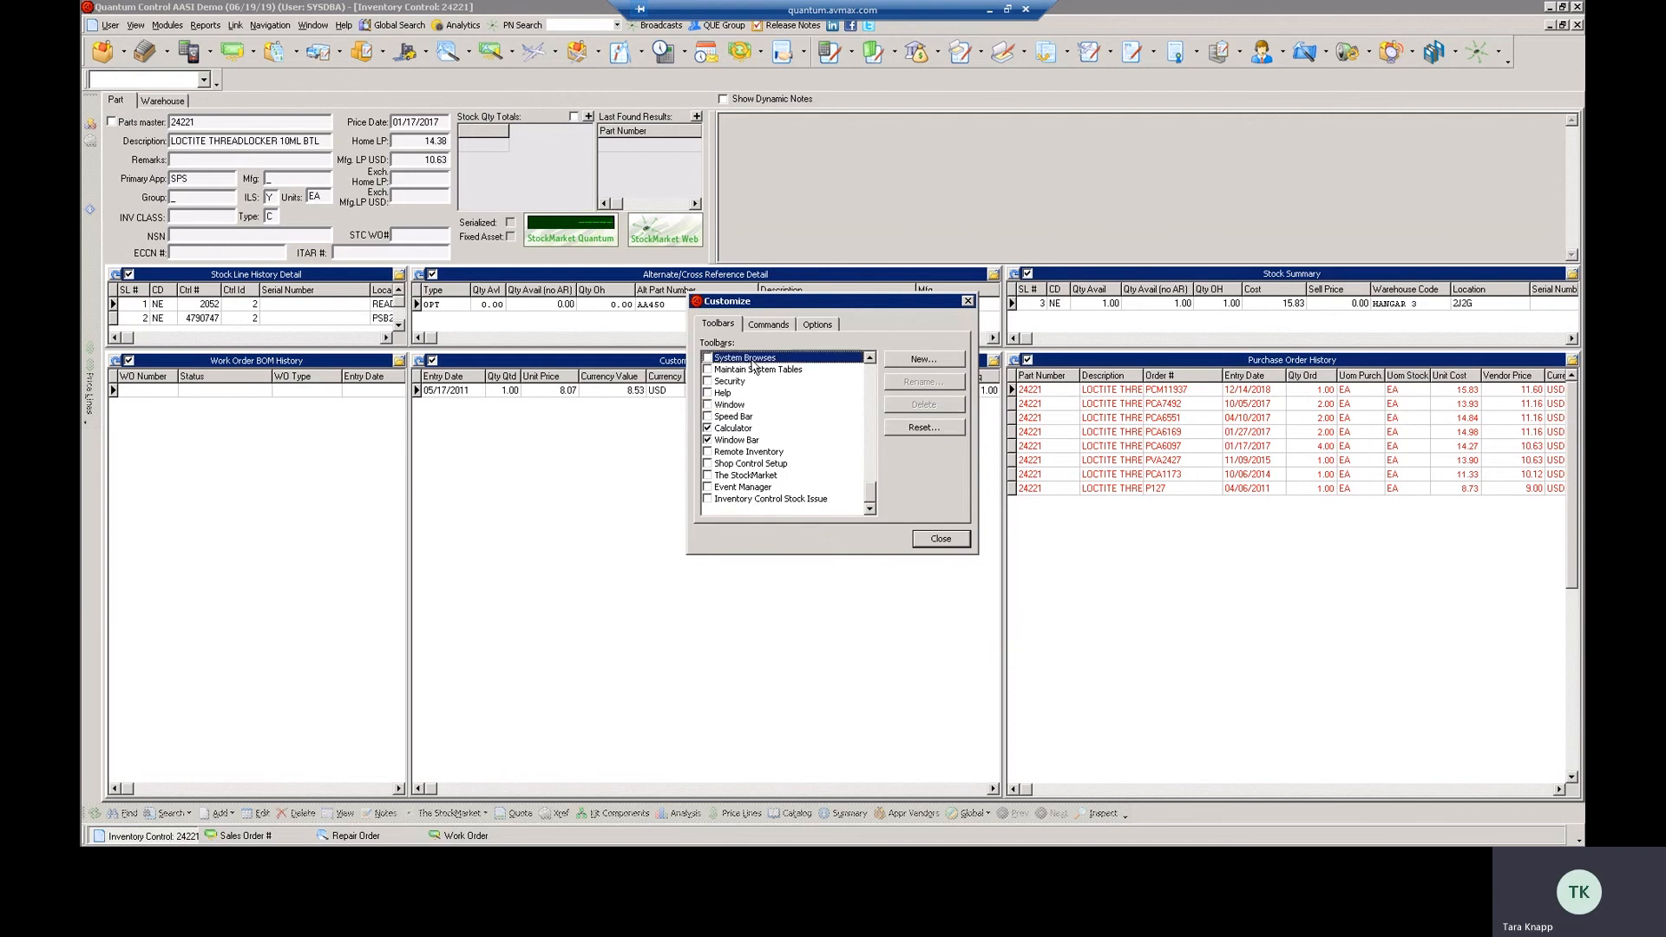
pyautogui.click(707, 358)
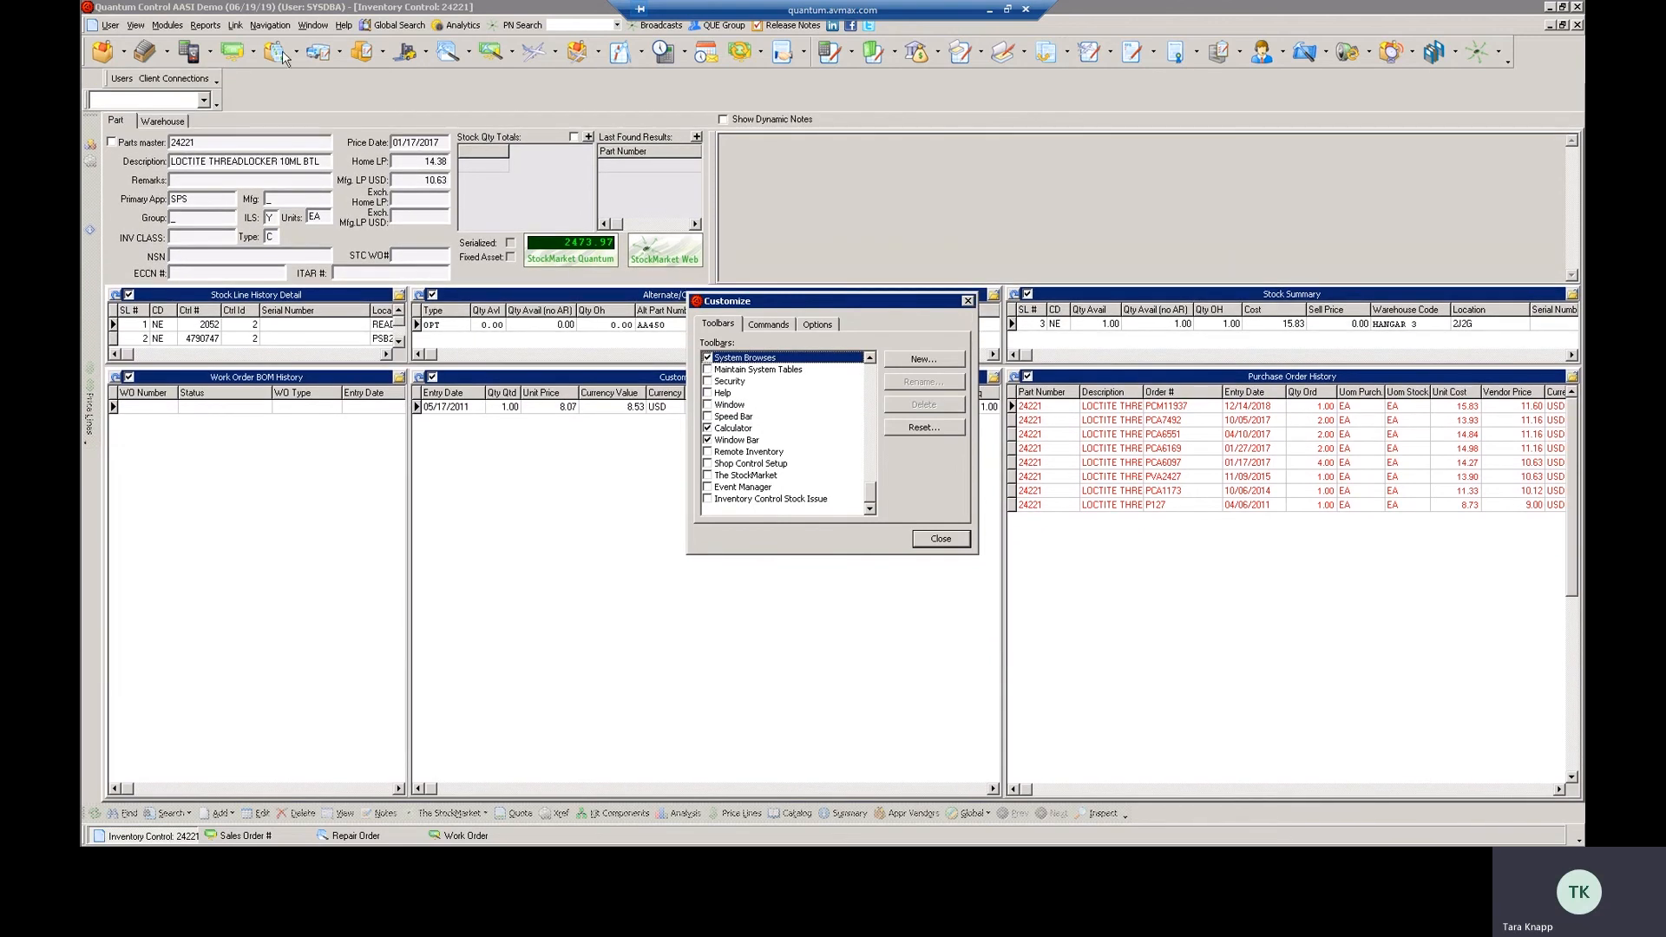
pyautogui.click(707, 359)
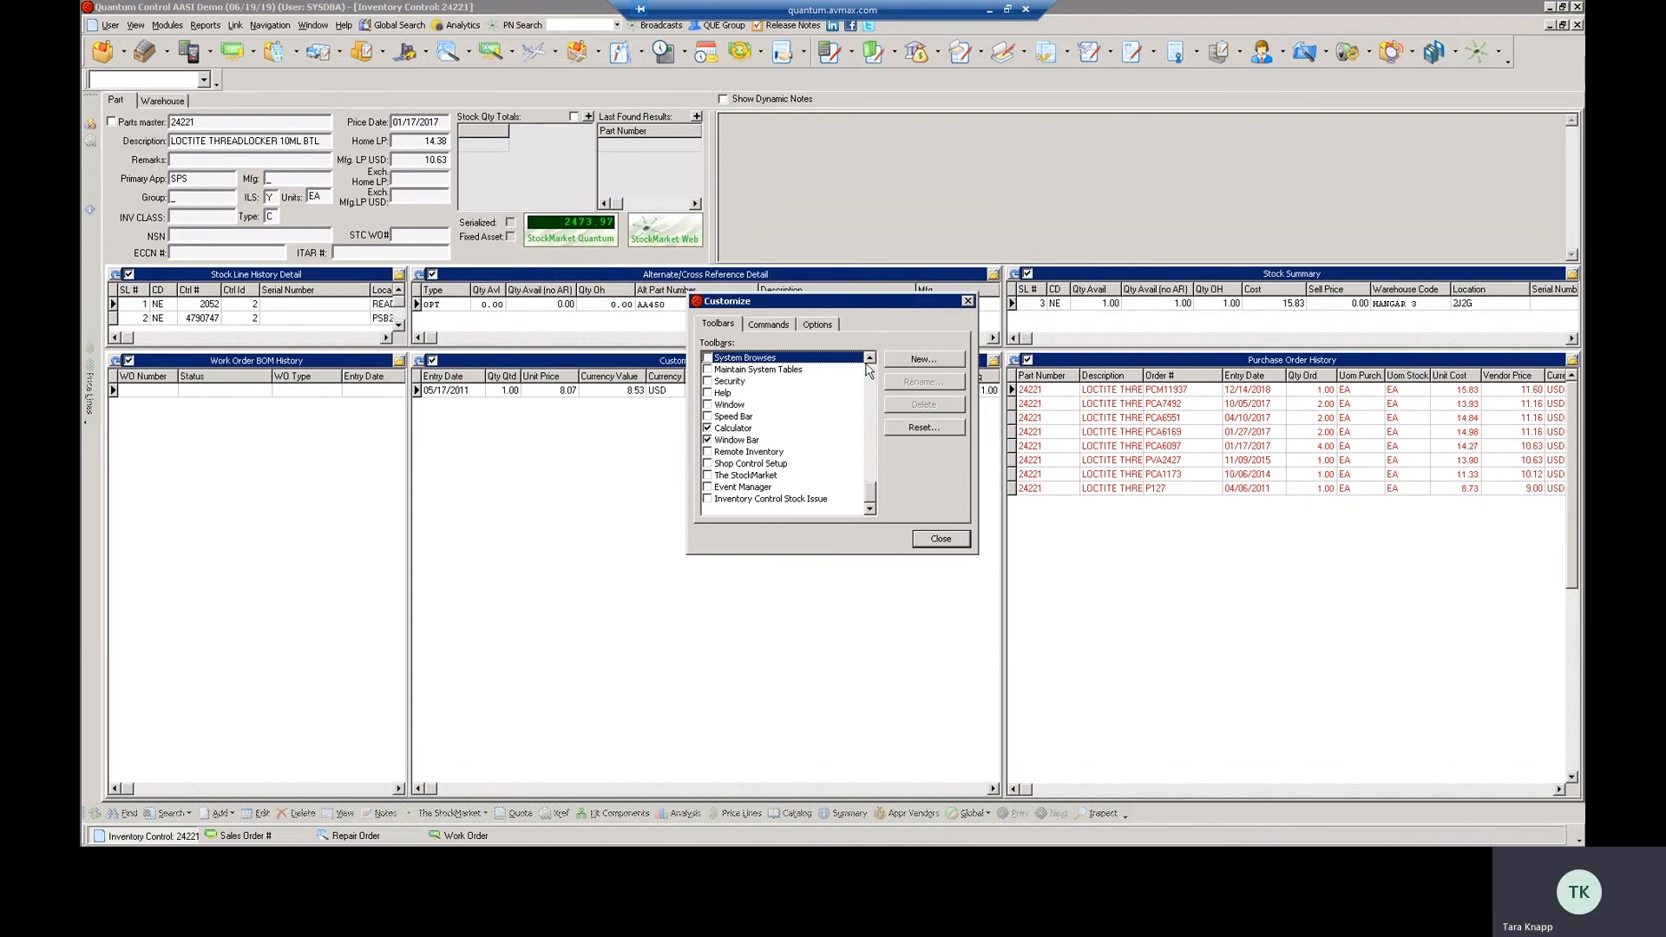
# Preview the floating User toolbar and dismiss it
pyautogui.scroll(4, 869, 364)
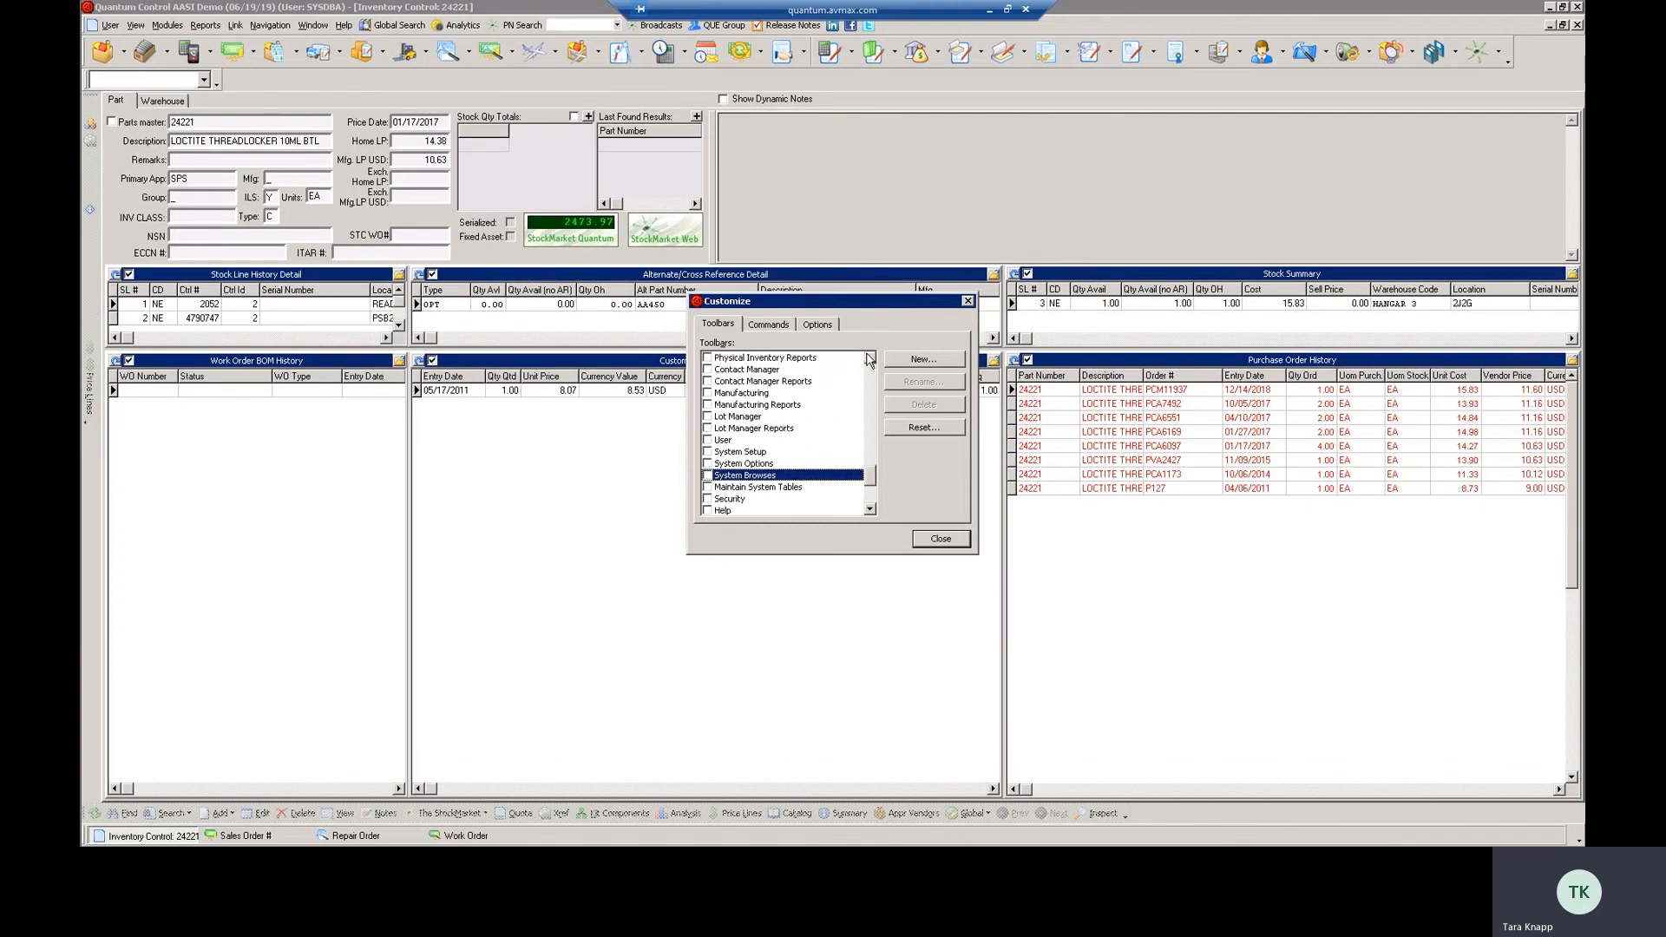
pyautogui.click(735, 440)
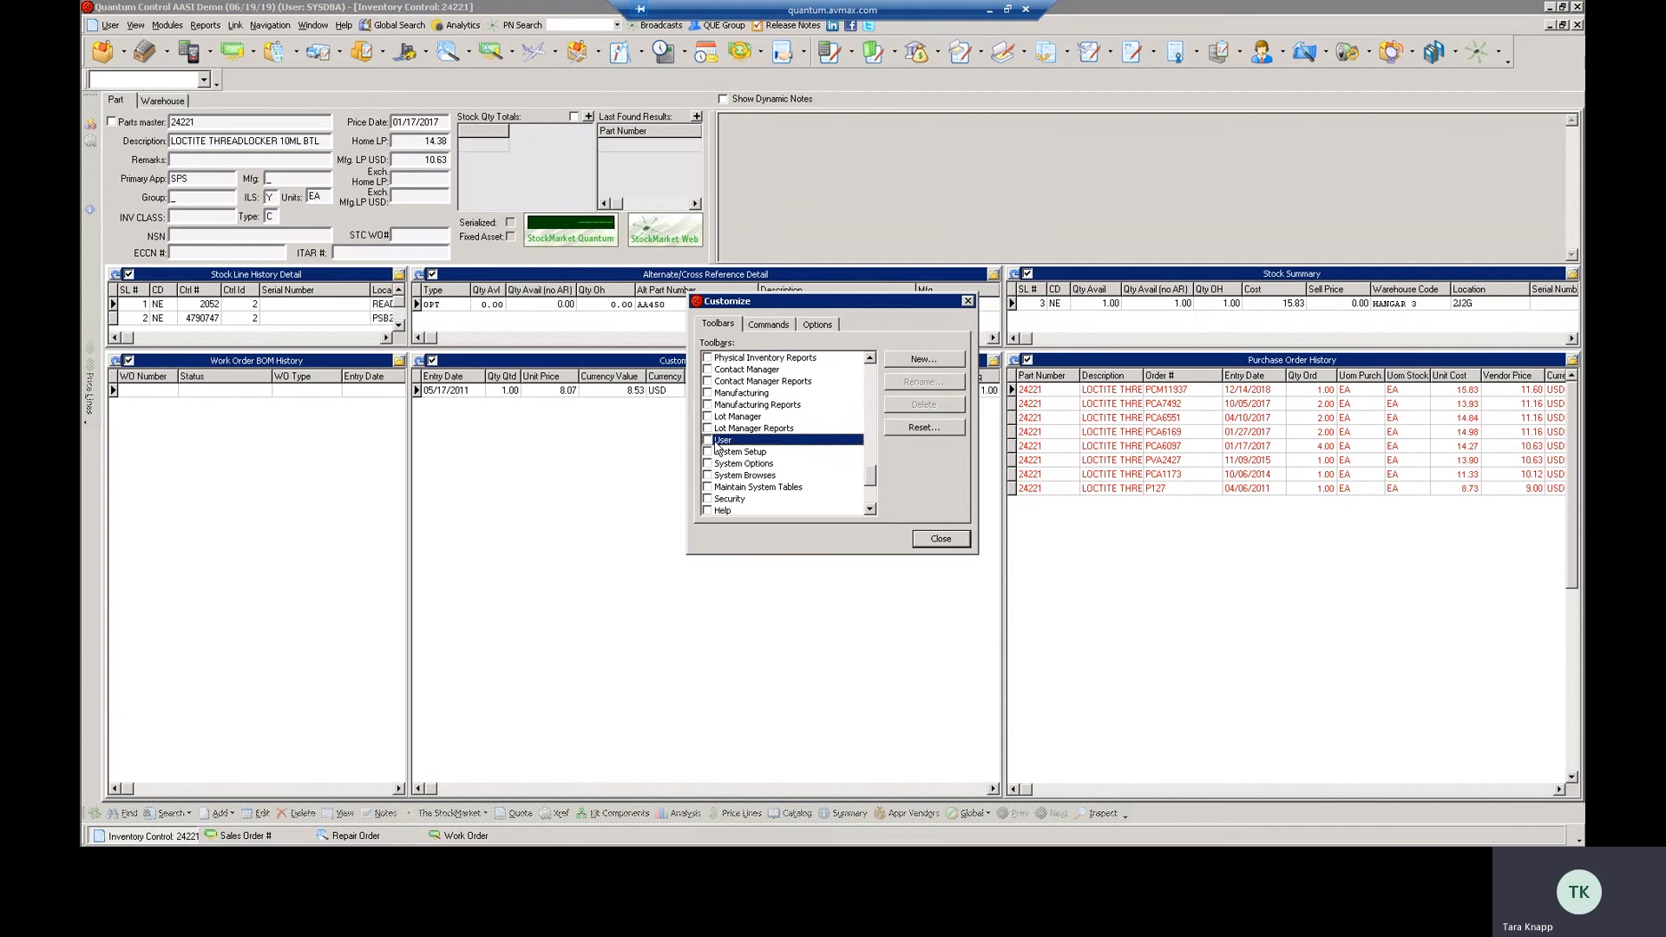
pyautogui.click(708, 440)
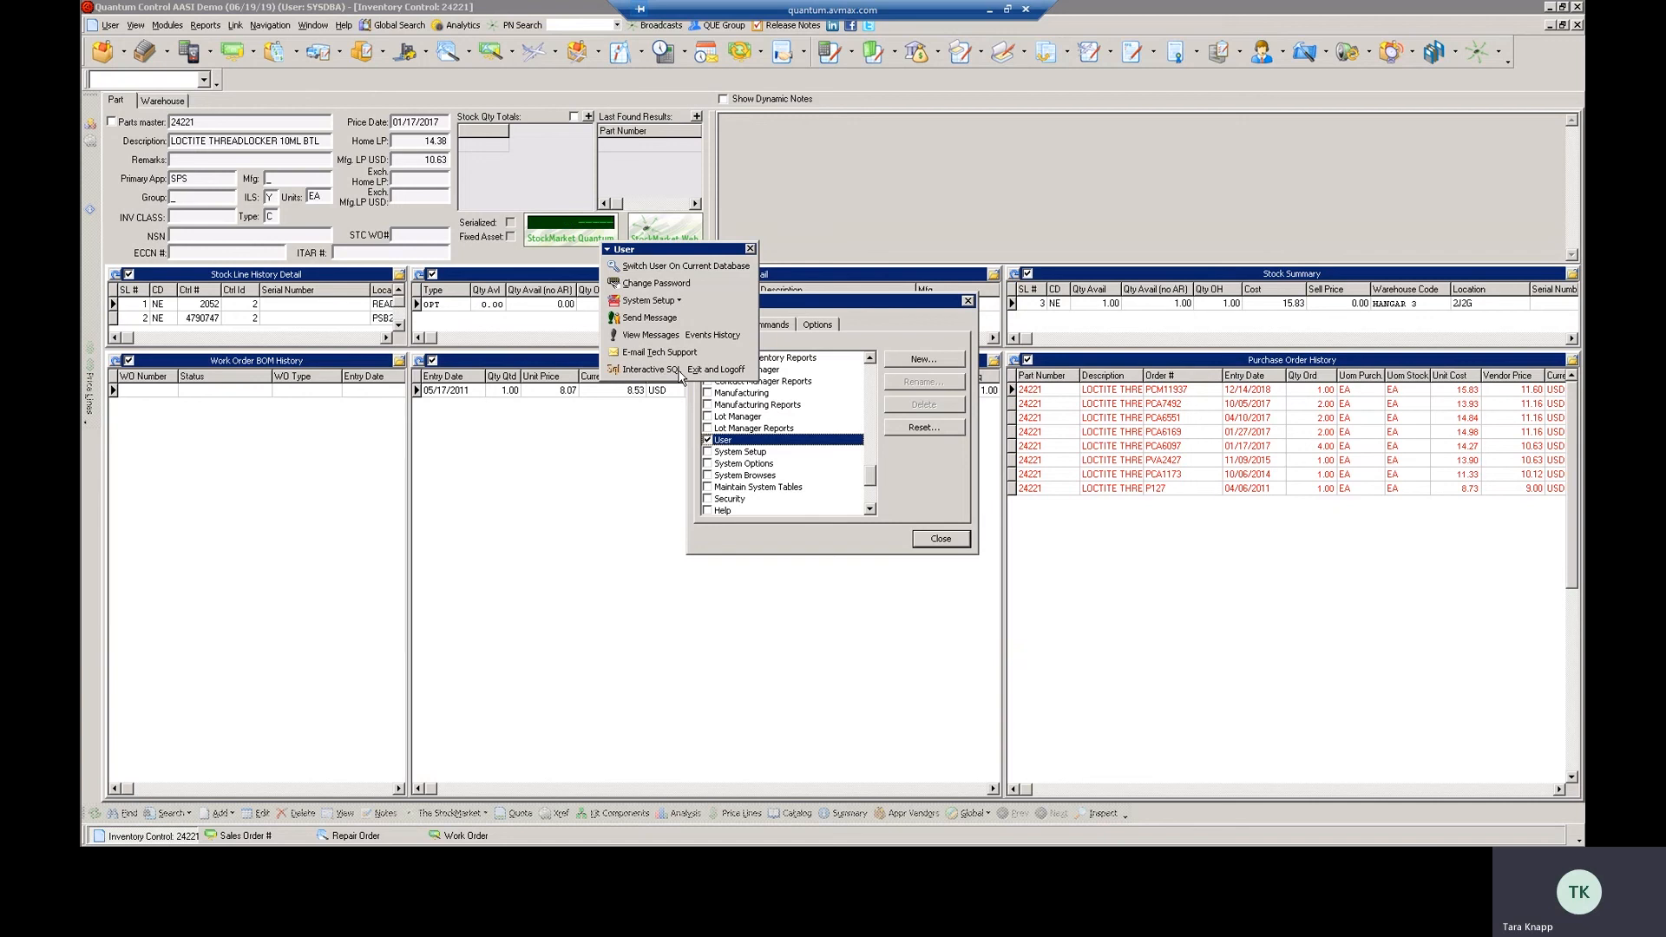
pyautogui.click(750, 249)
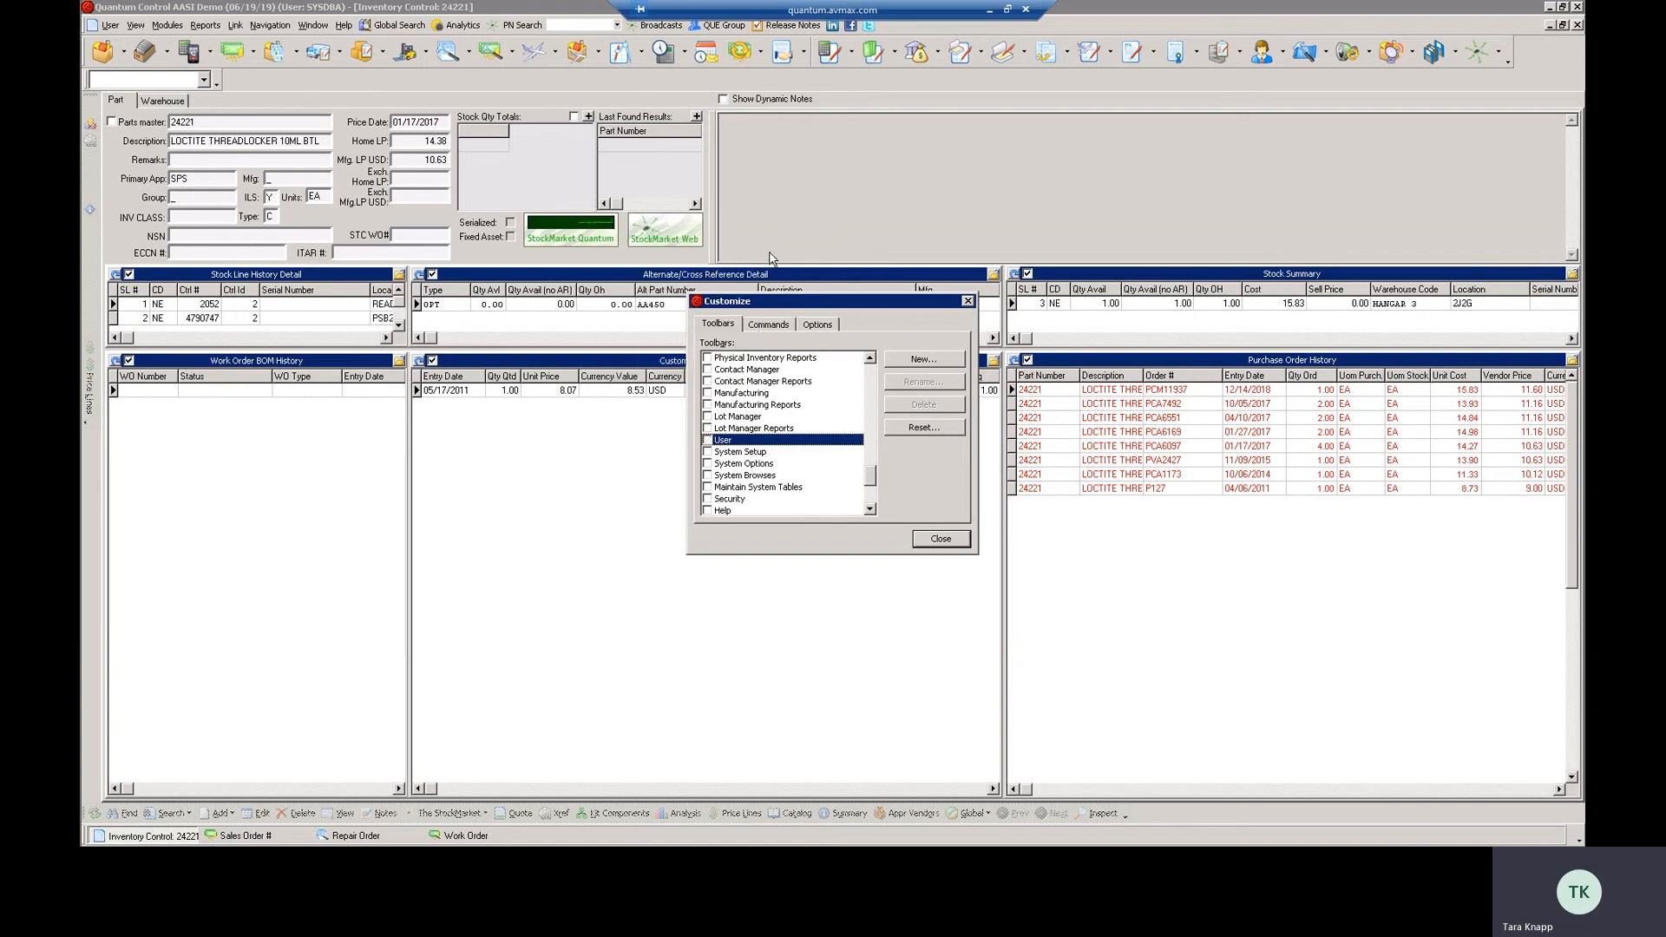
# Close the customization settings and remove Forms Designer, Data Services and The StockMarket from the modules toolbar
pyautogui.click(960, 538)
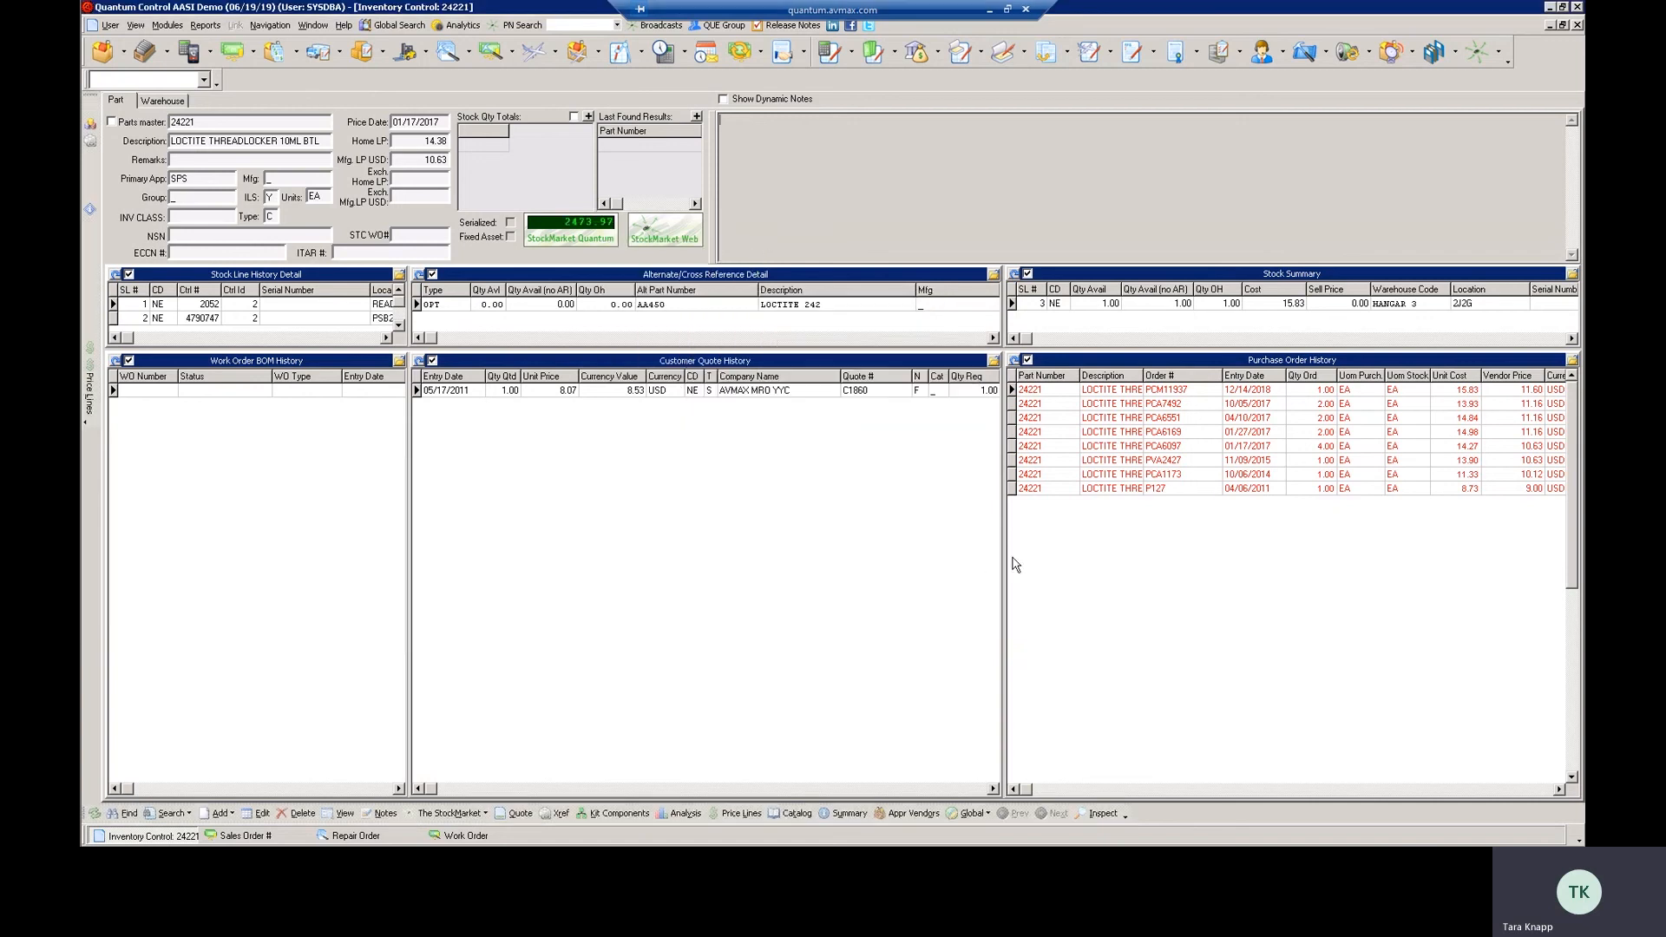
pyautogui.click(1508, 59)
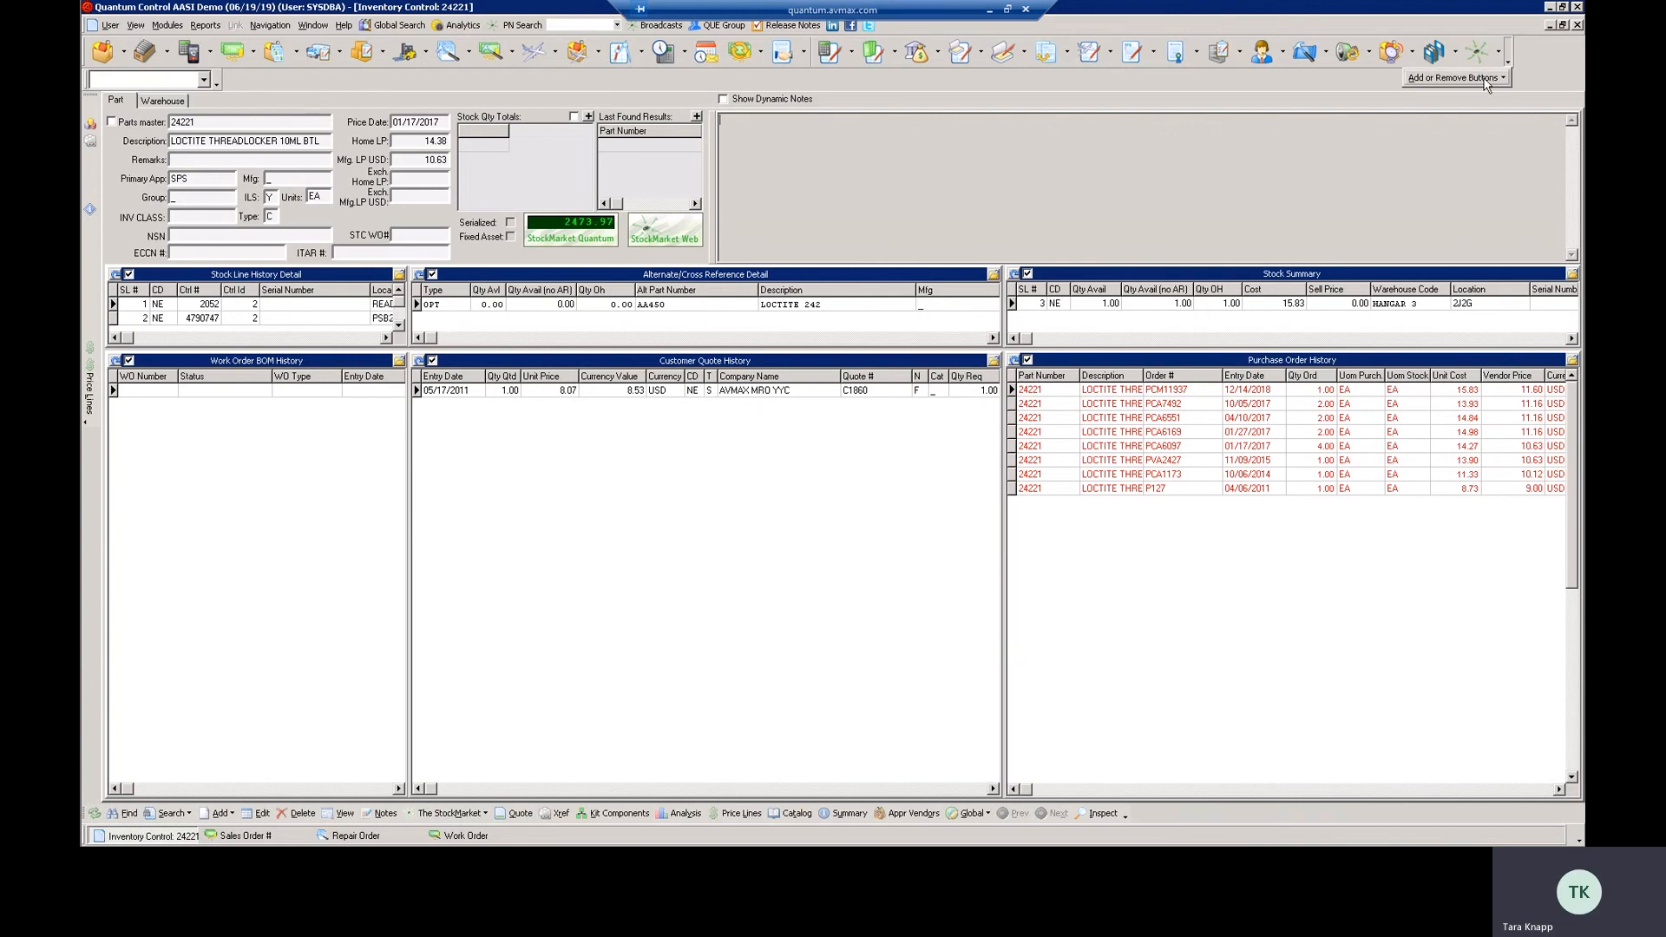
pyautogui.moveTo(1485, 84)
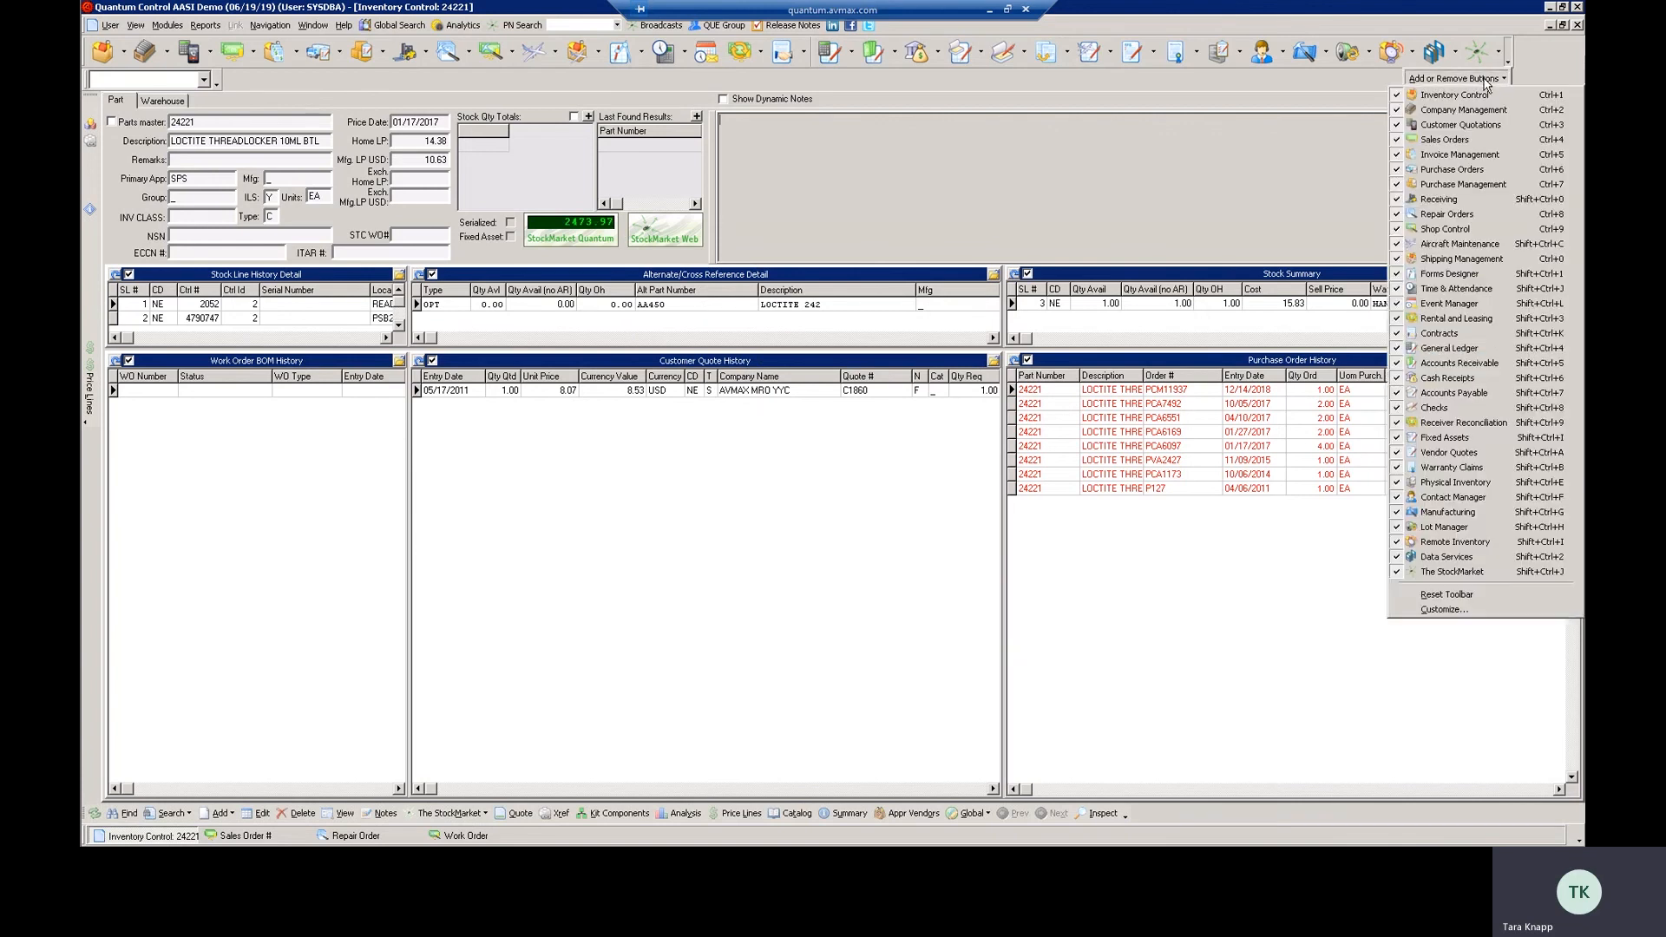
pyautogui.click(1398, 279)
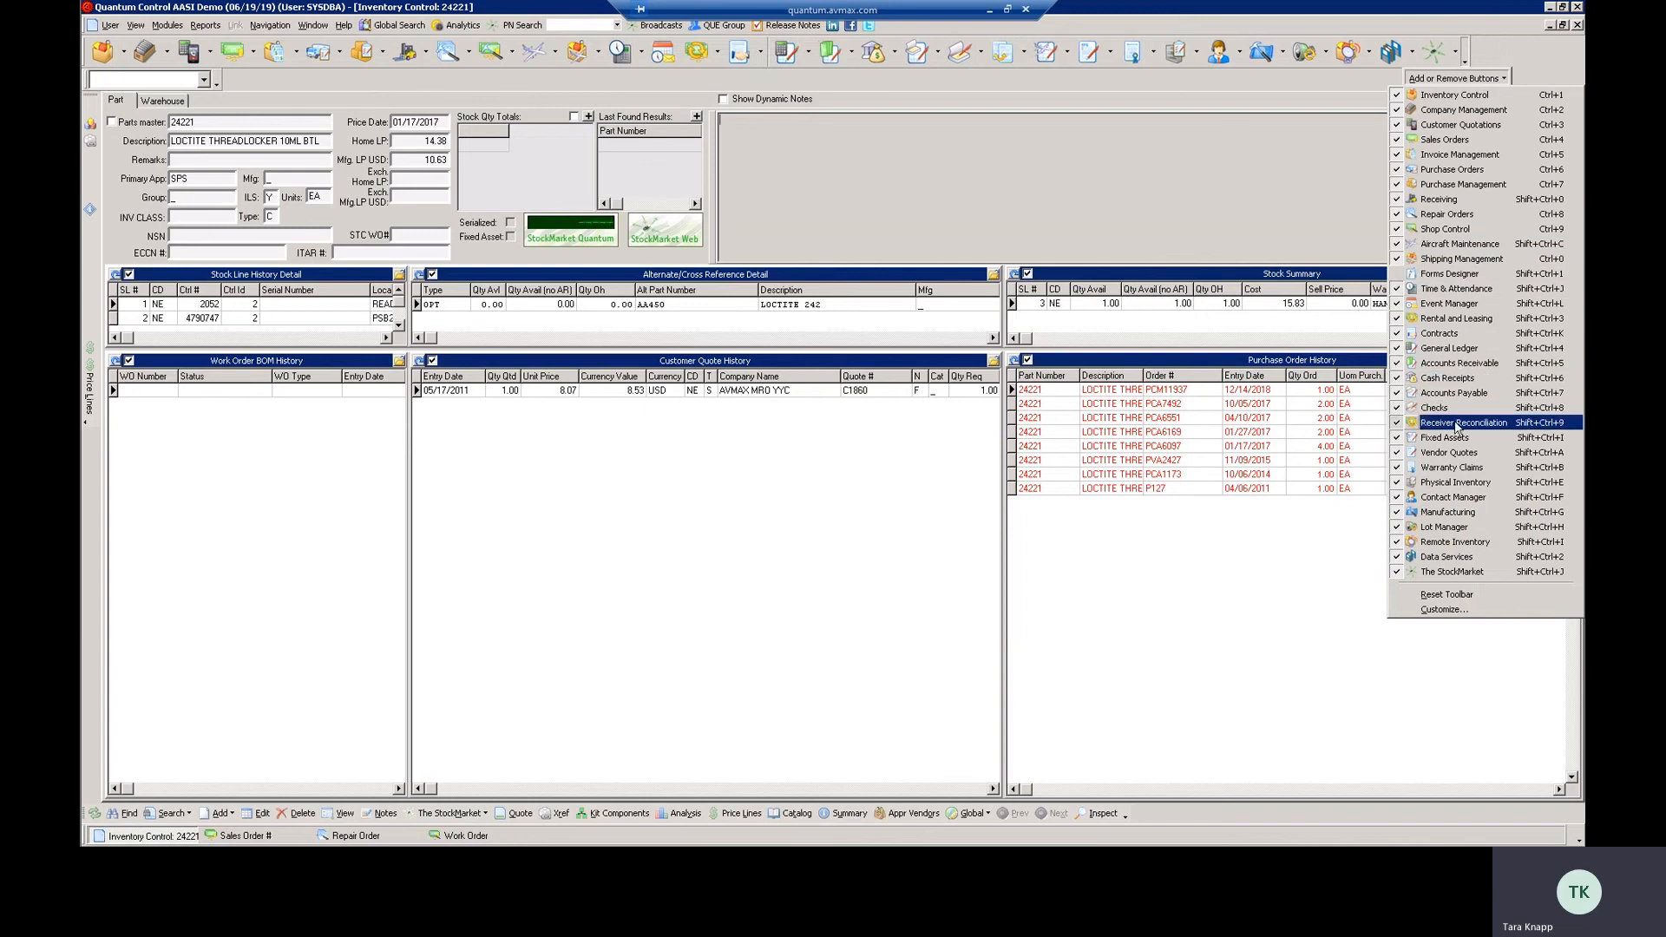
pyautogui.click(1396, 560)
pyautogui.click(1399, 572)
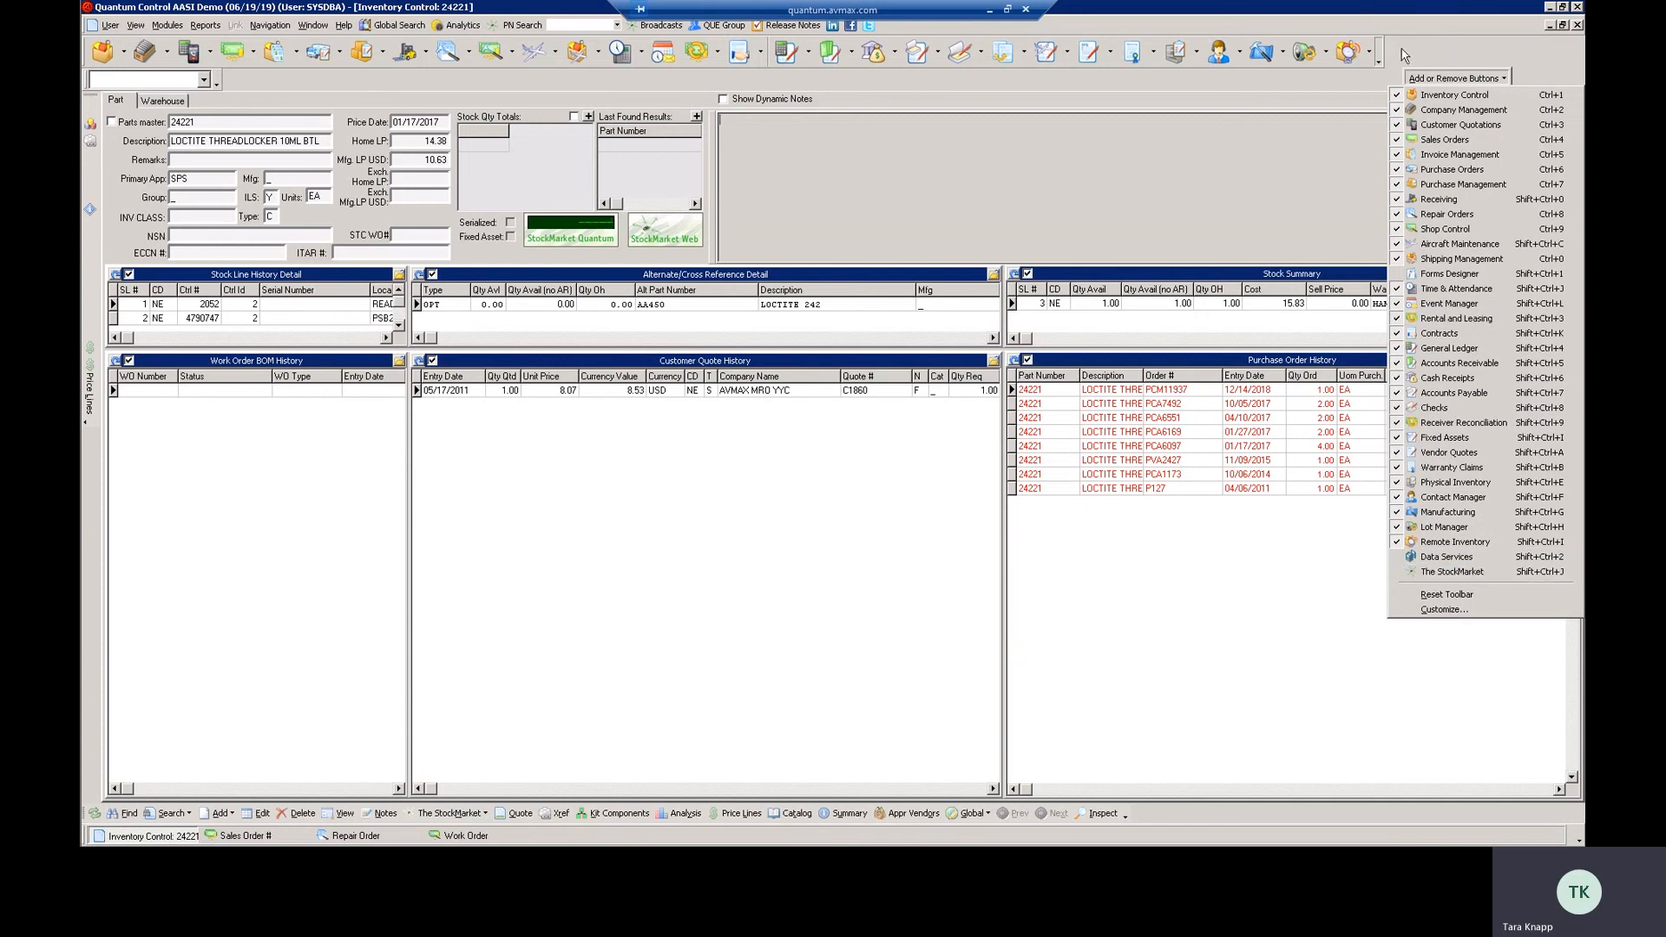
pyautogui.click(1396, 570)
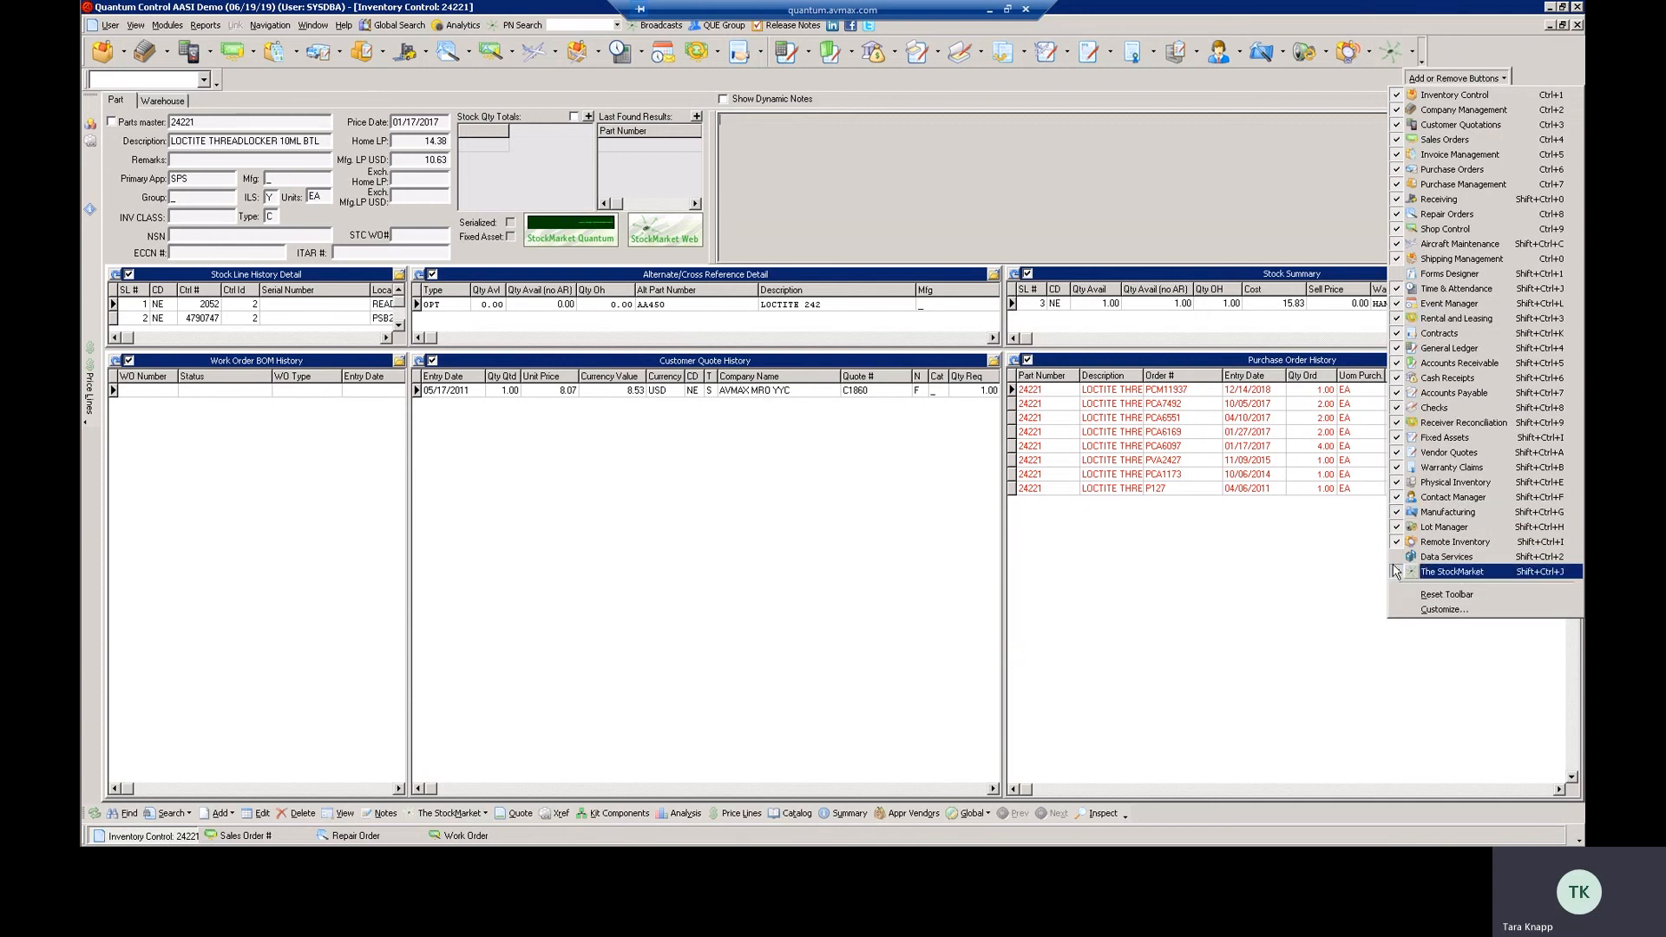
pyautogui.click(1396, 571)
pyautogui.click(1365, 612)
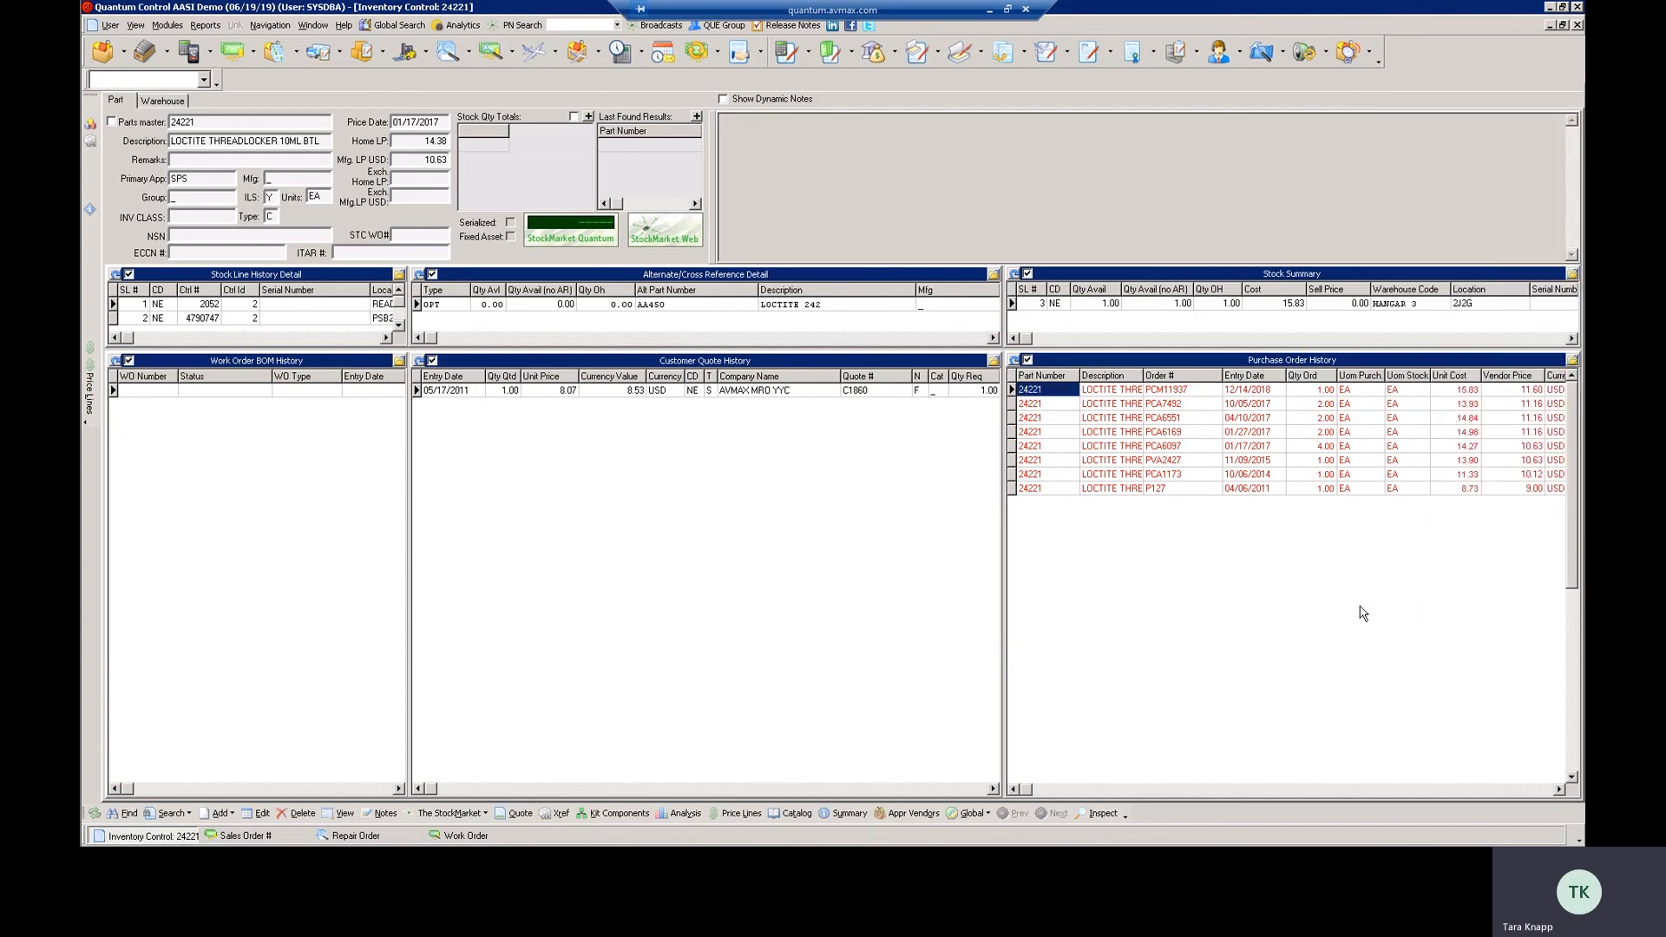
# Run a quick calculation in the toolbar calculator and close its keypad
pyautogui.click(204, 80)
pyautogui.click(122, 129)
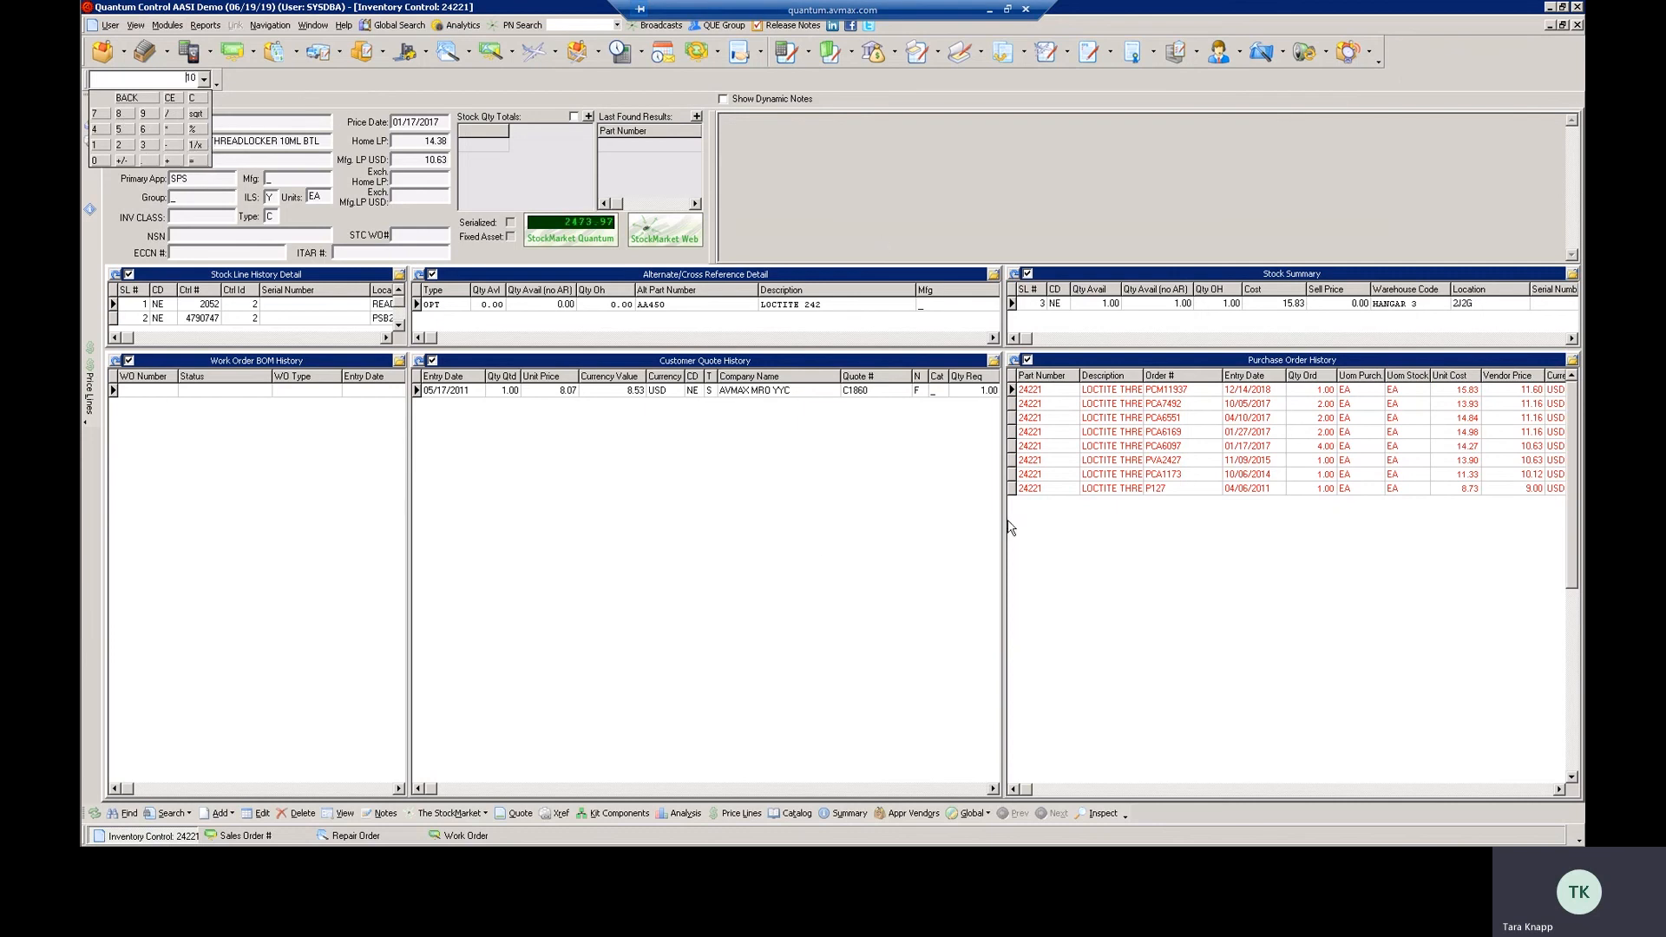
pyautogui.click(767, 569)
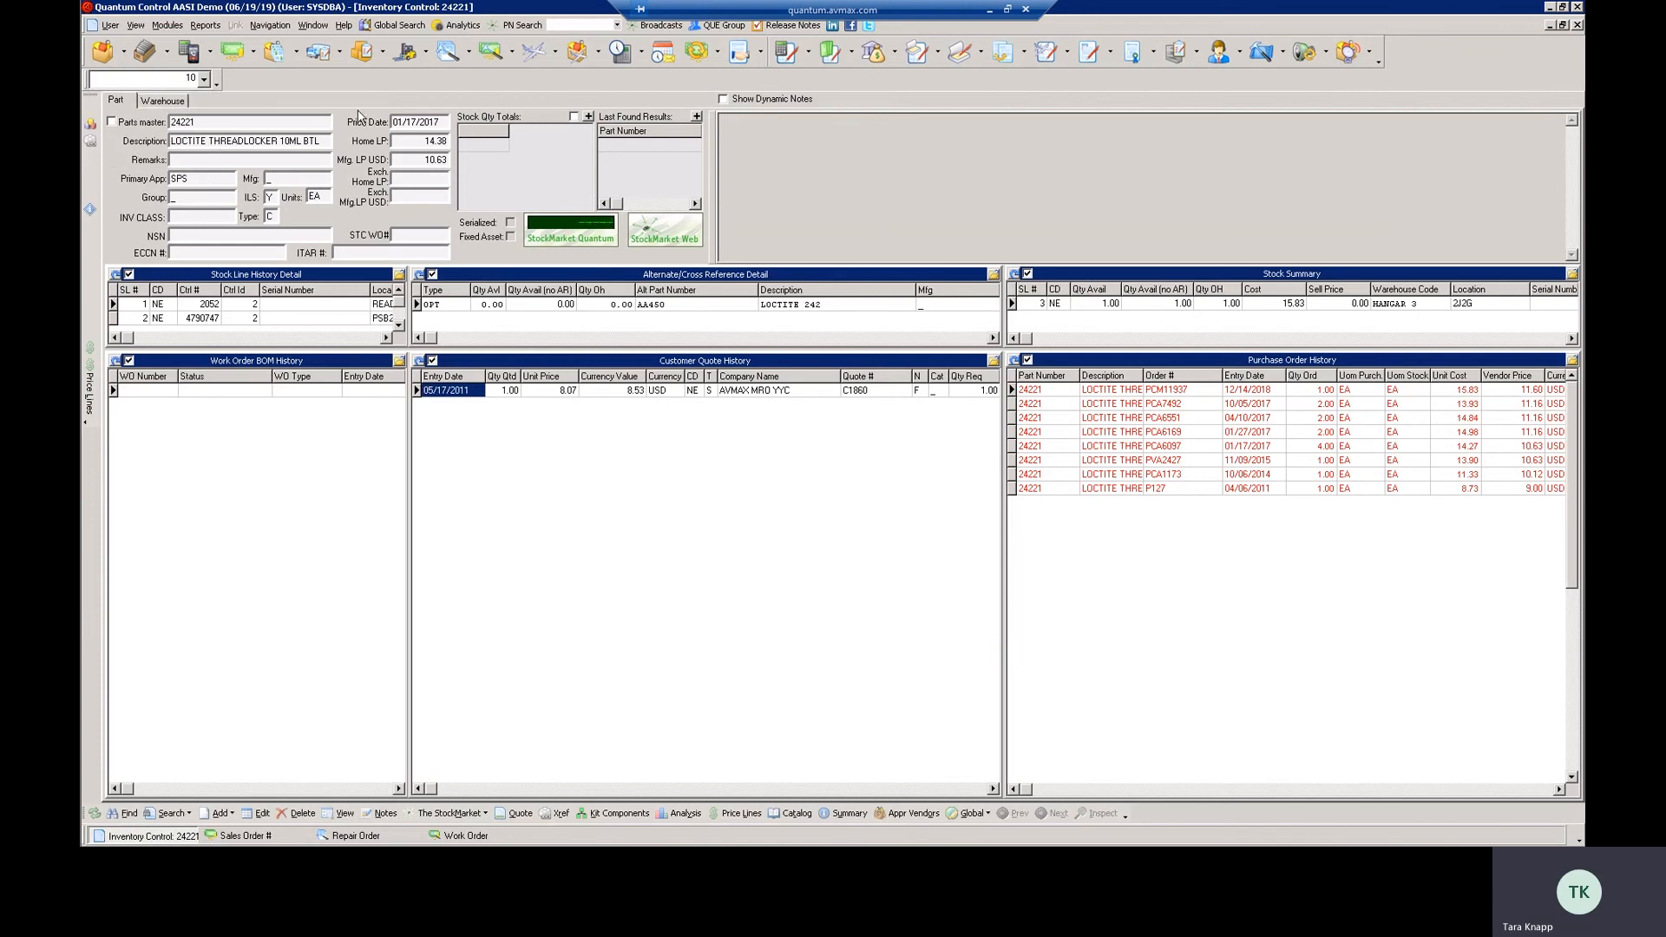
# Open the Company Management module and switch to the already open Work Order window
pyautogui.moveTo(81, 161)
pyautogui.click(146, 58)
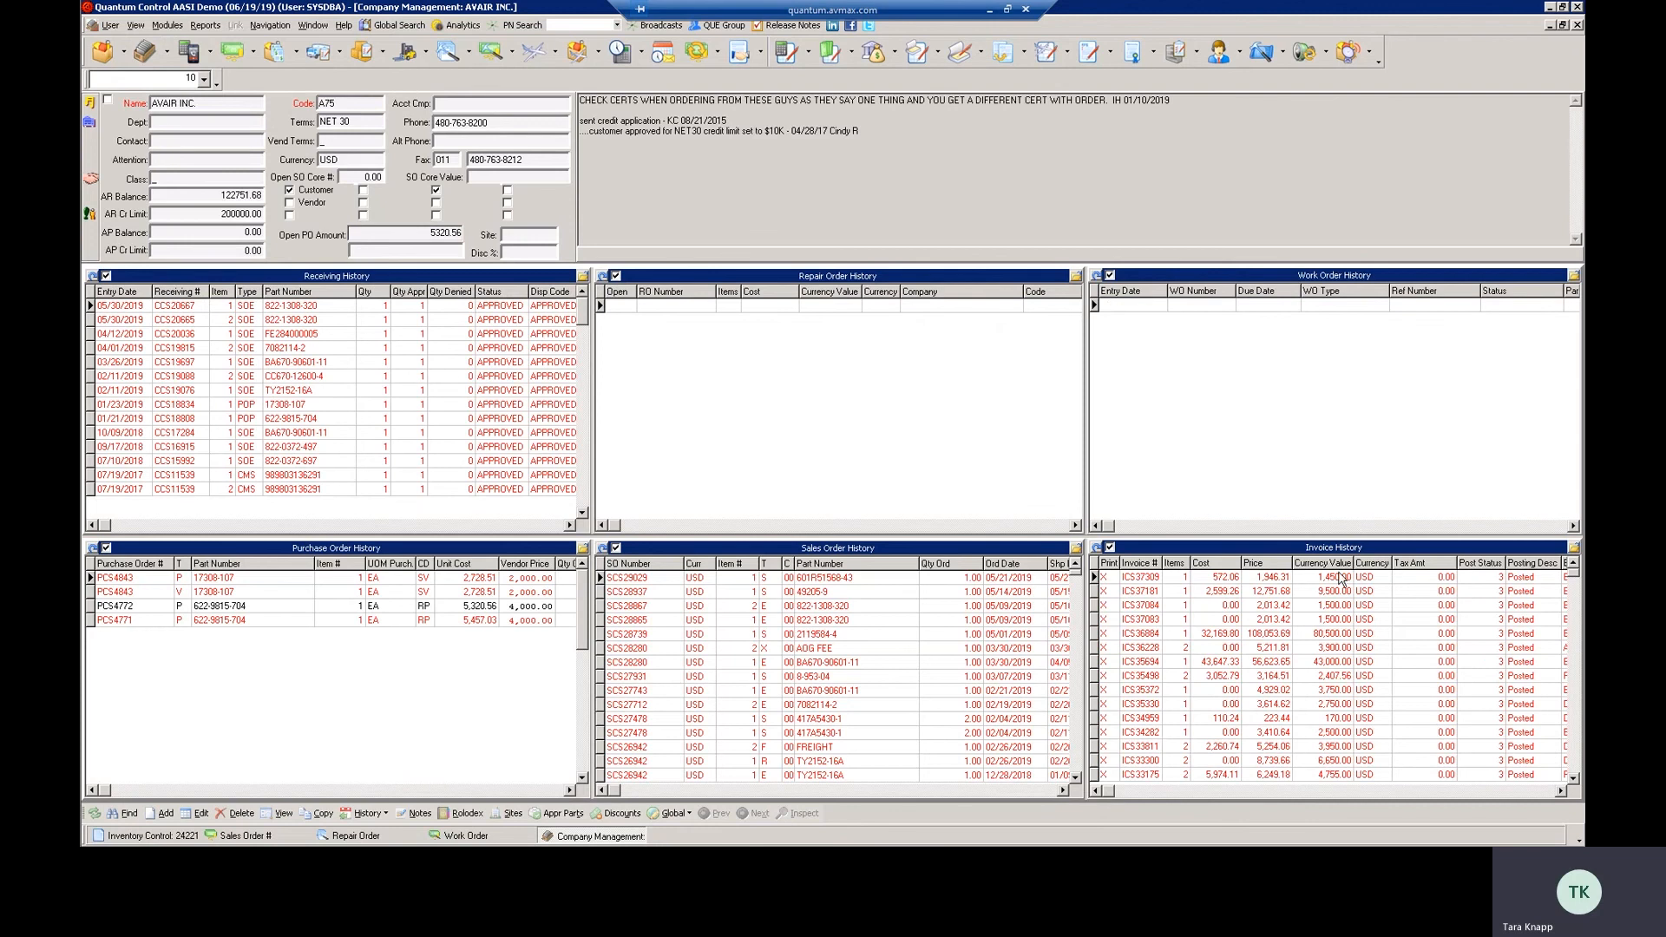
pyautogui.click(464, 835)
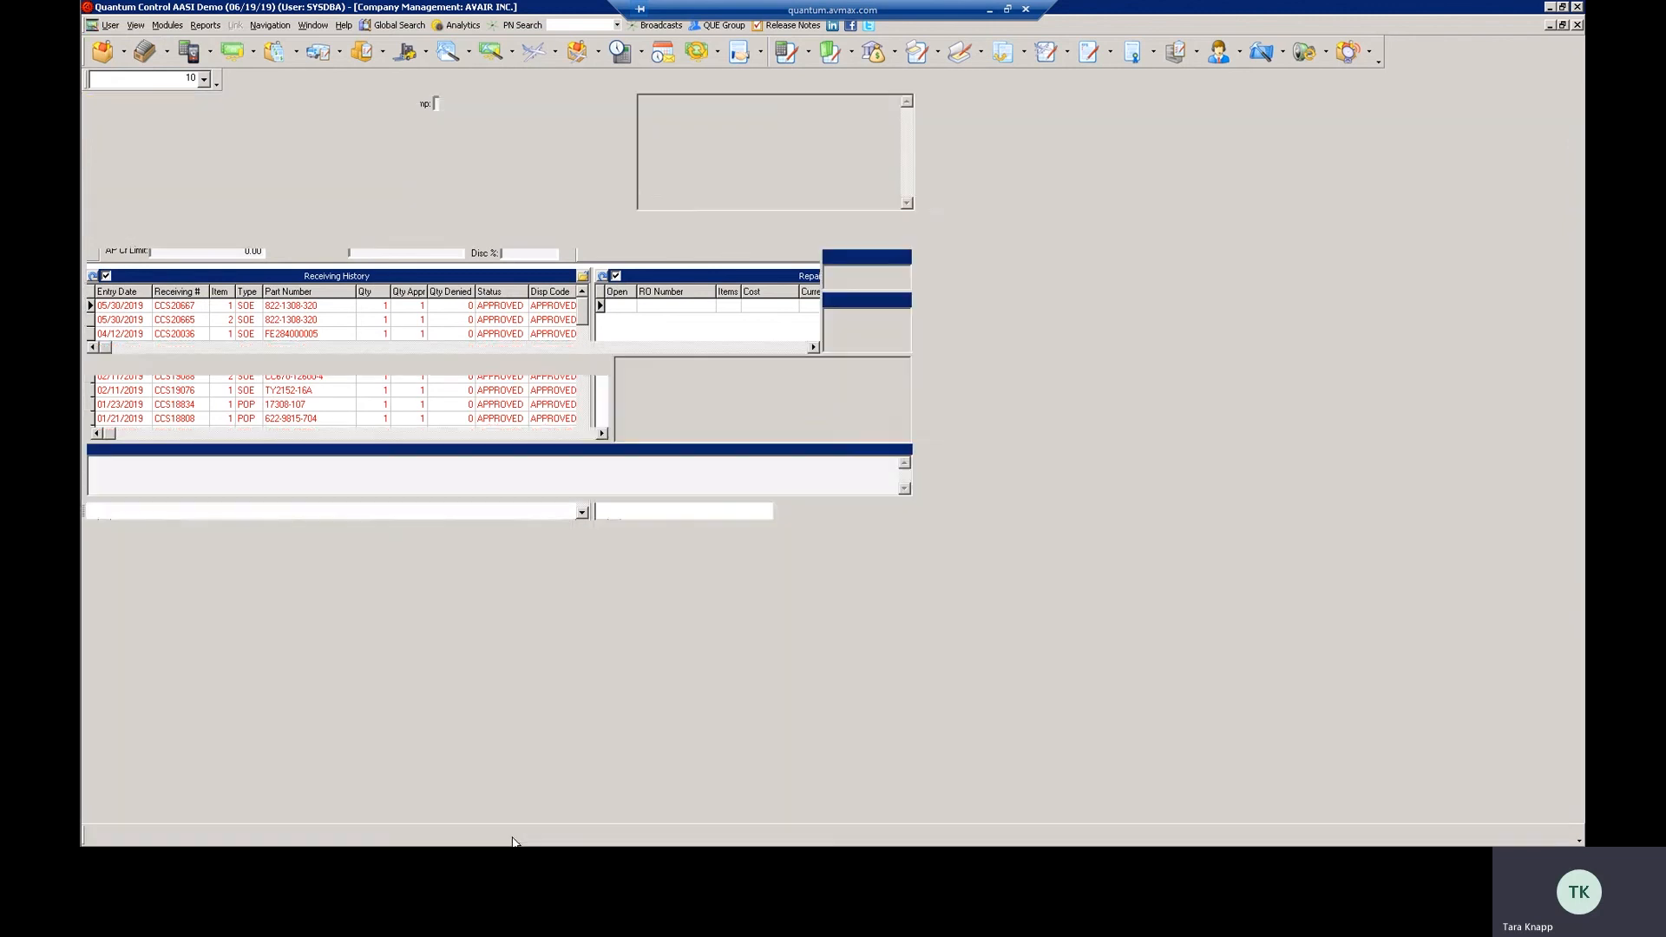
# Show the Work Order's Research browses, and replace Customer Quote History with Stock Summary in Inventory Control's browse configuration
pyautogui.click(238, 223)
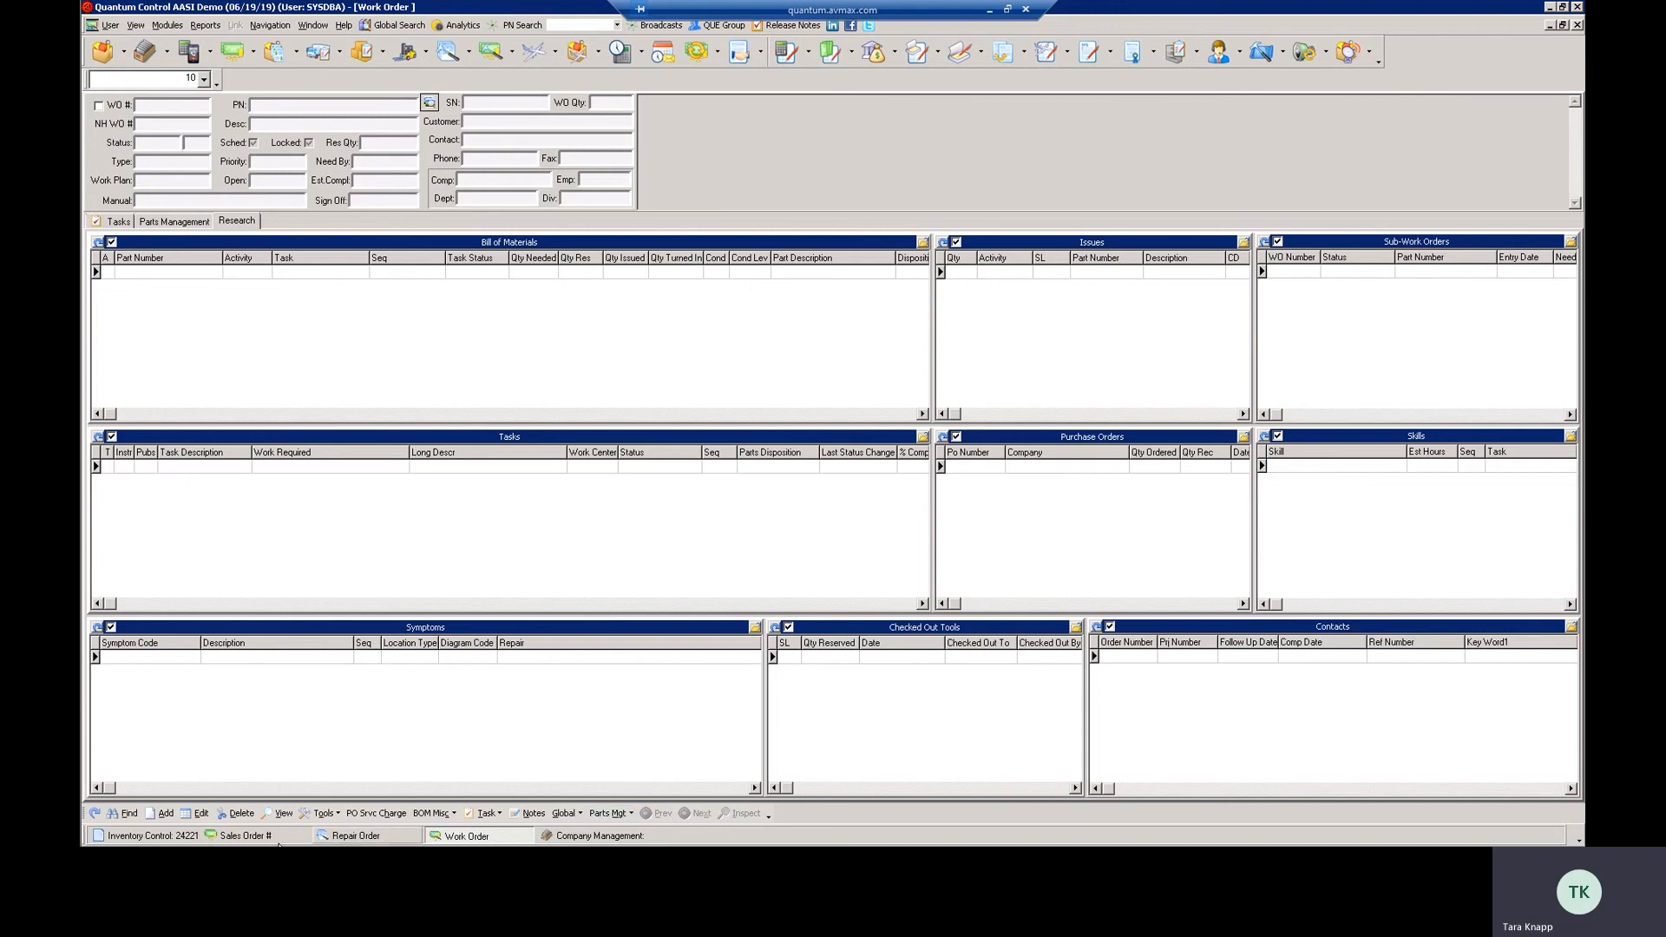
pyautogui.click(187, 837)
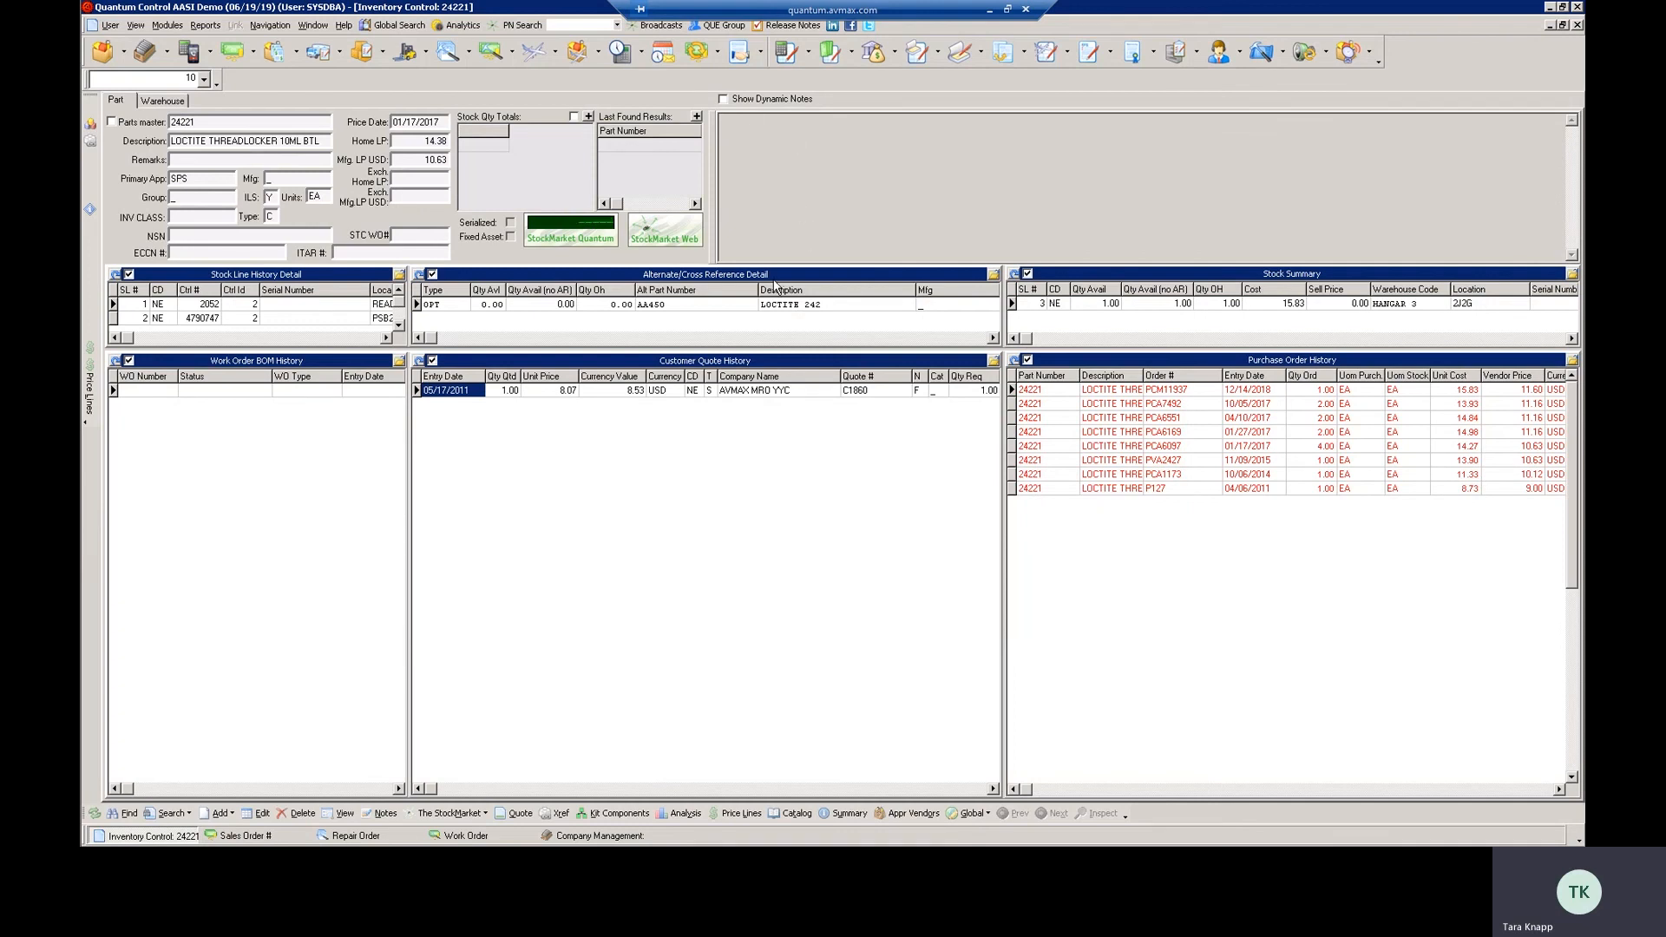
pyautogui.rightClick(807, 277)
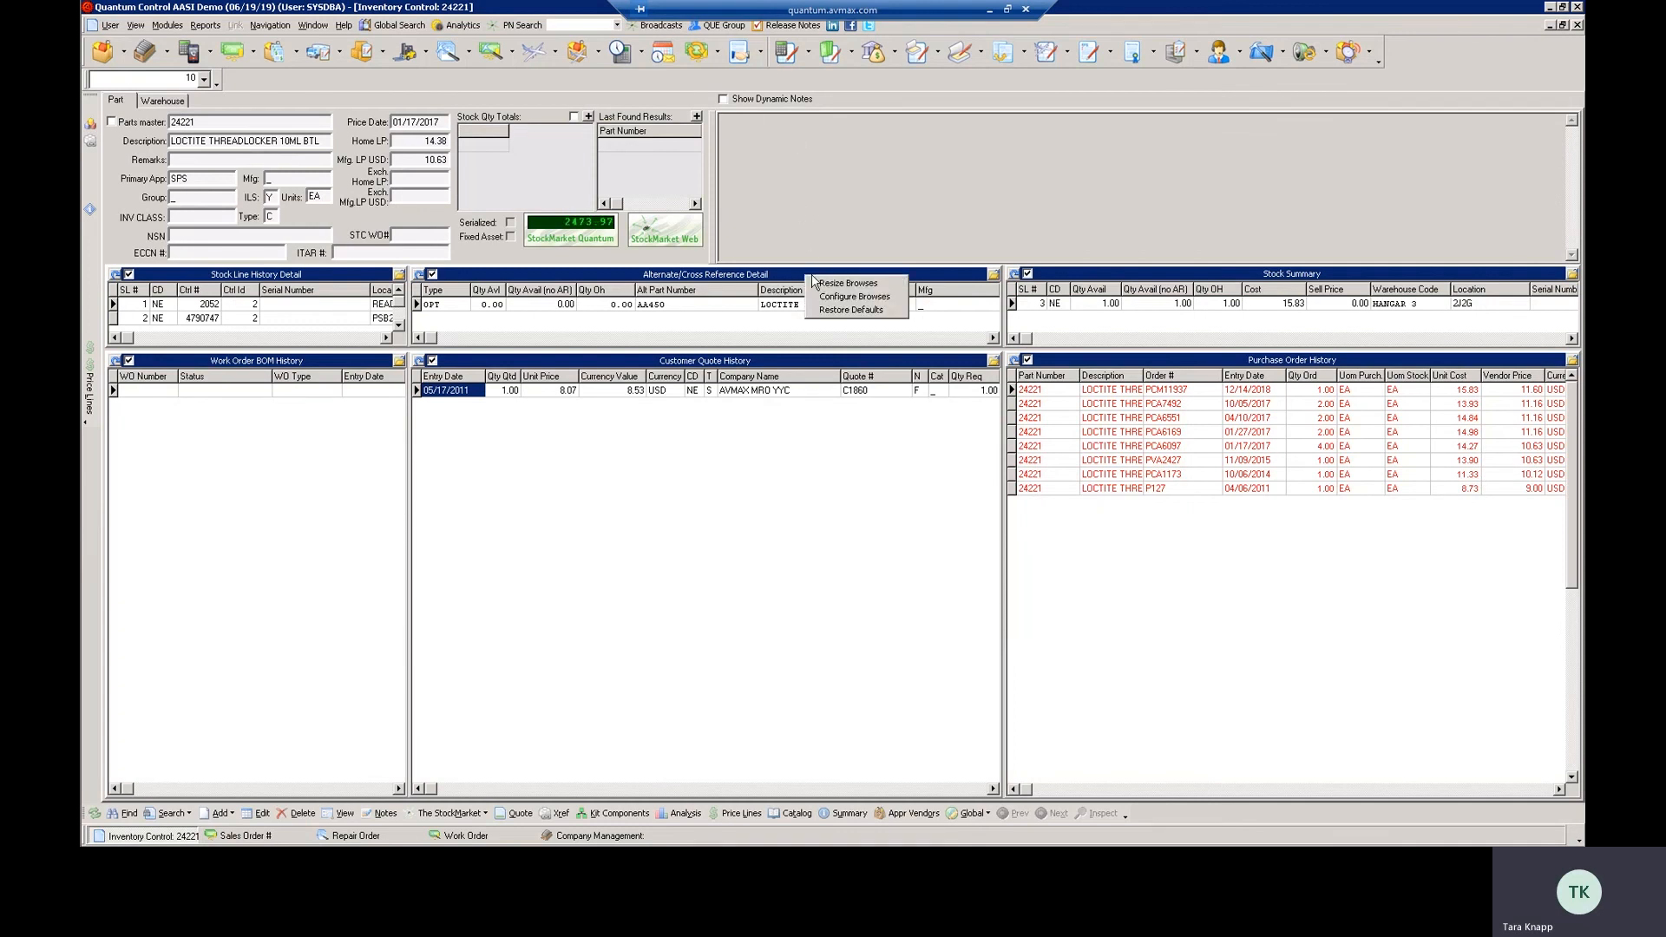
pyautogui.click(833, 296)
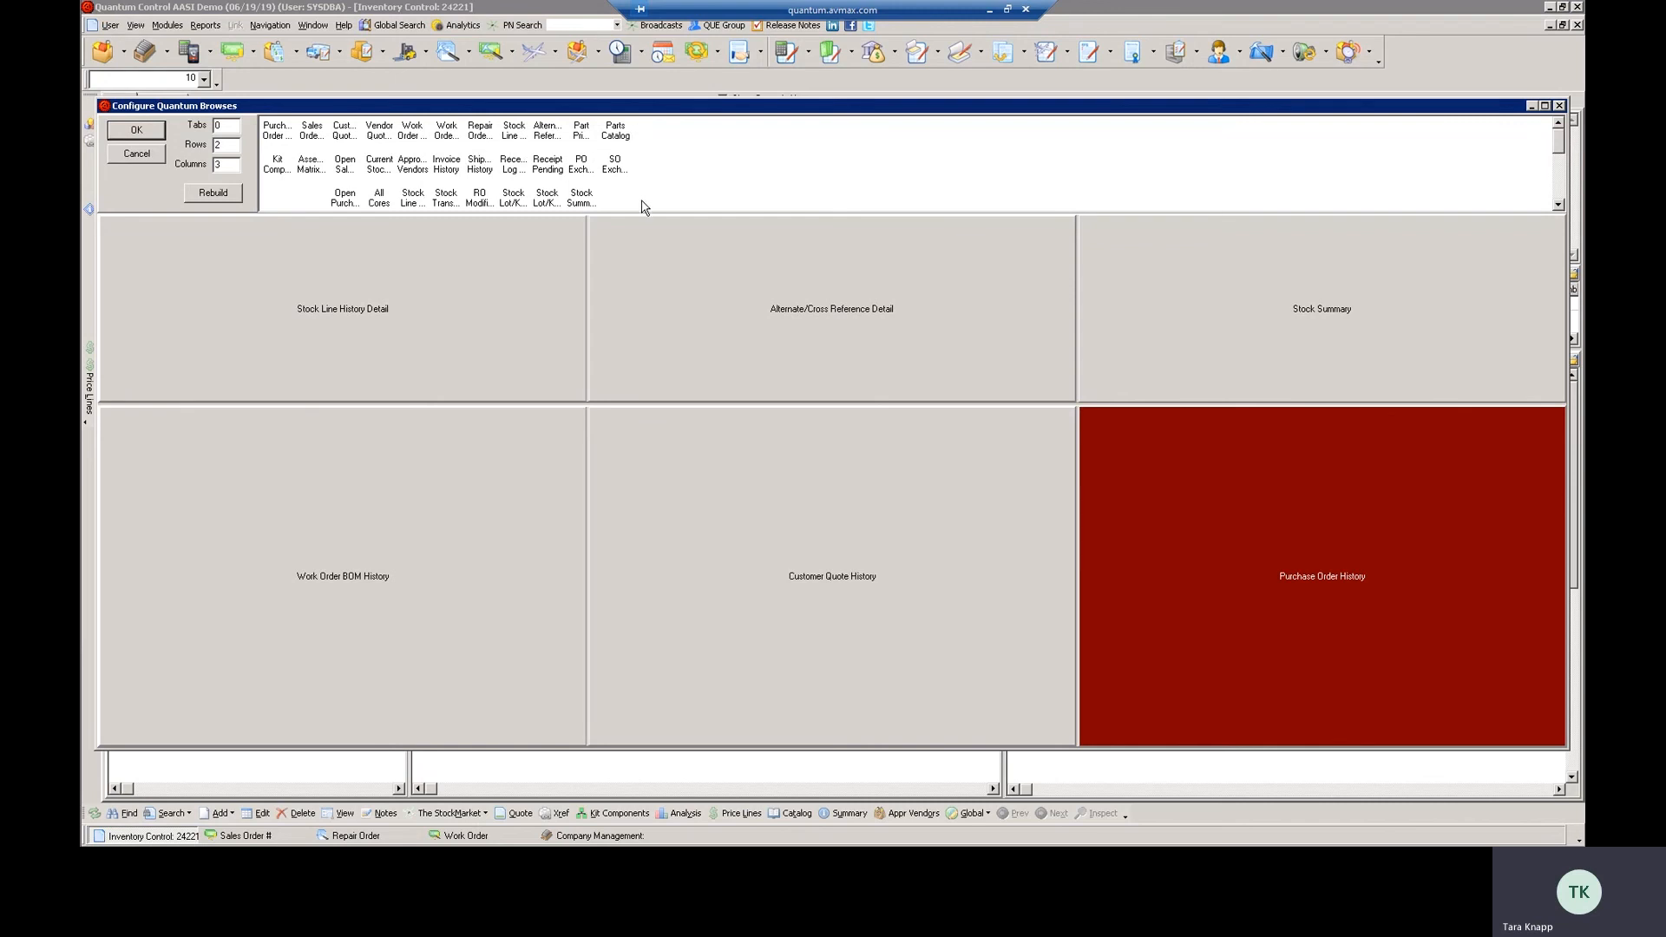
pyautogui.click(587, 201)
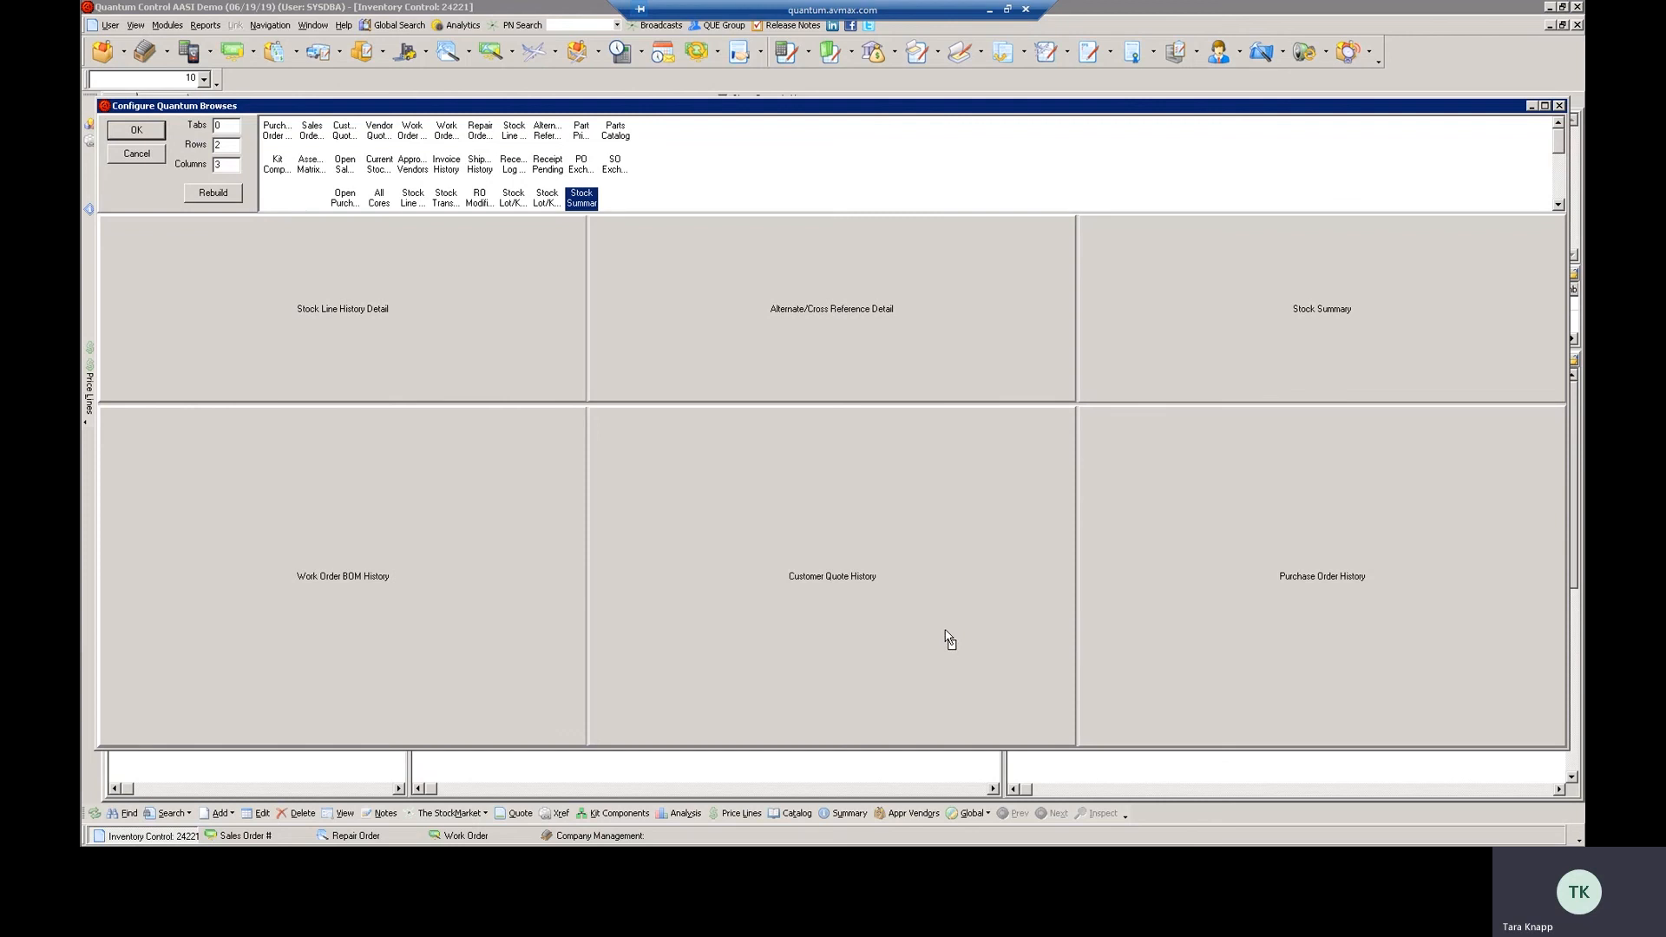
pyautogui.moveTo(627, 271); pyautogui.dragTo(822, 533)
# Rebuild the Inventory Control browse layout with 2 tabs and 3 rows, and check the cells on both tabs
pyautogui.click(226, 125)
pyautogui.write('1')
pyautogui.press('Tab')
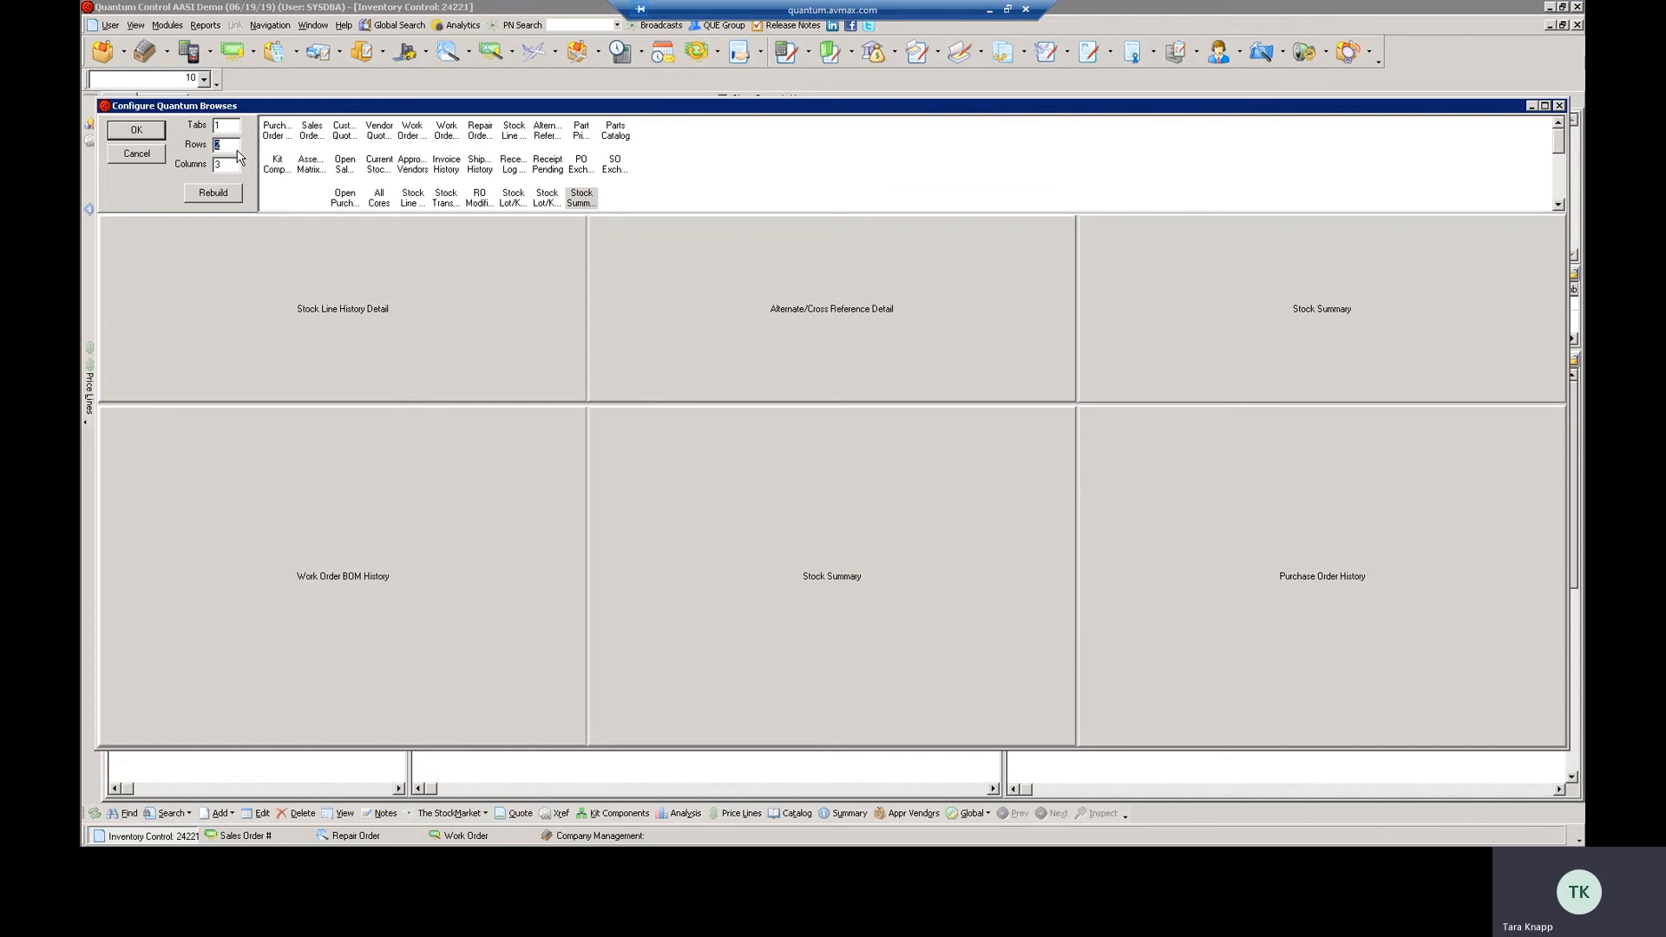
pyautogui.write('3')
pyautogui.doubleClick(230, 125)
pyautogui.click(213, 192)
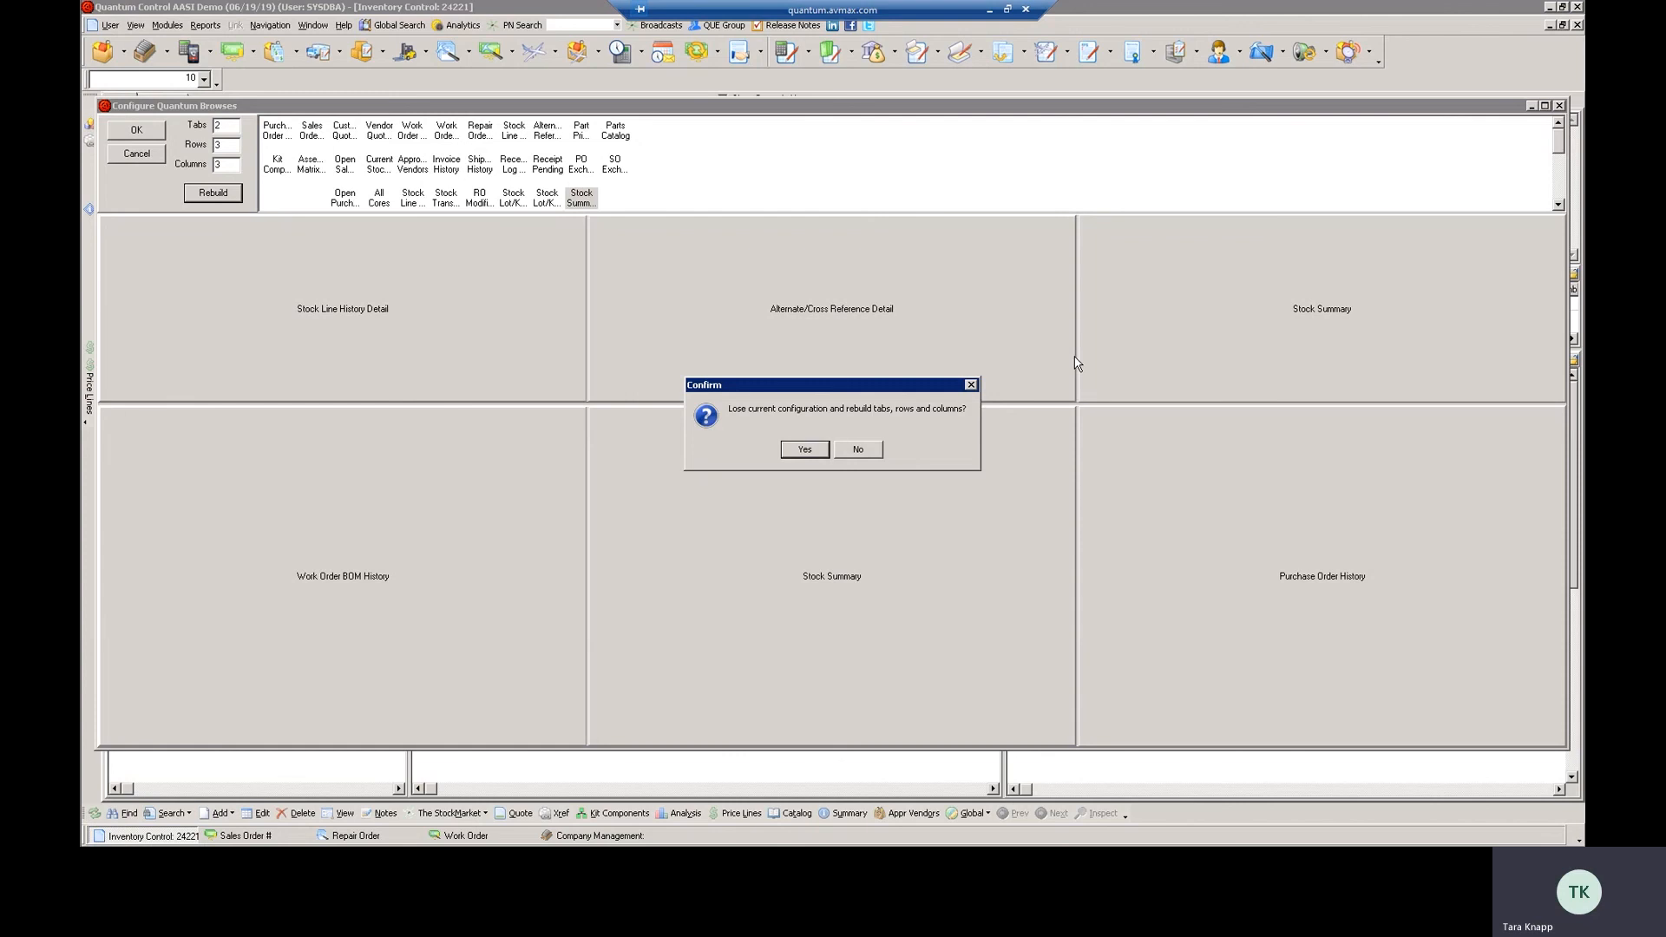
pyautogui.click(808, 450)
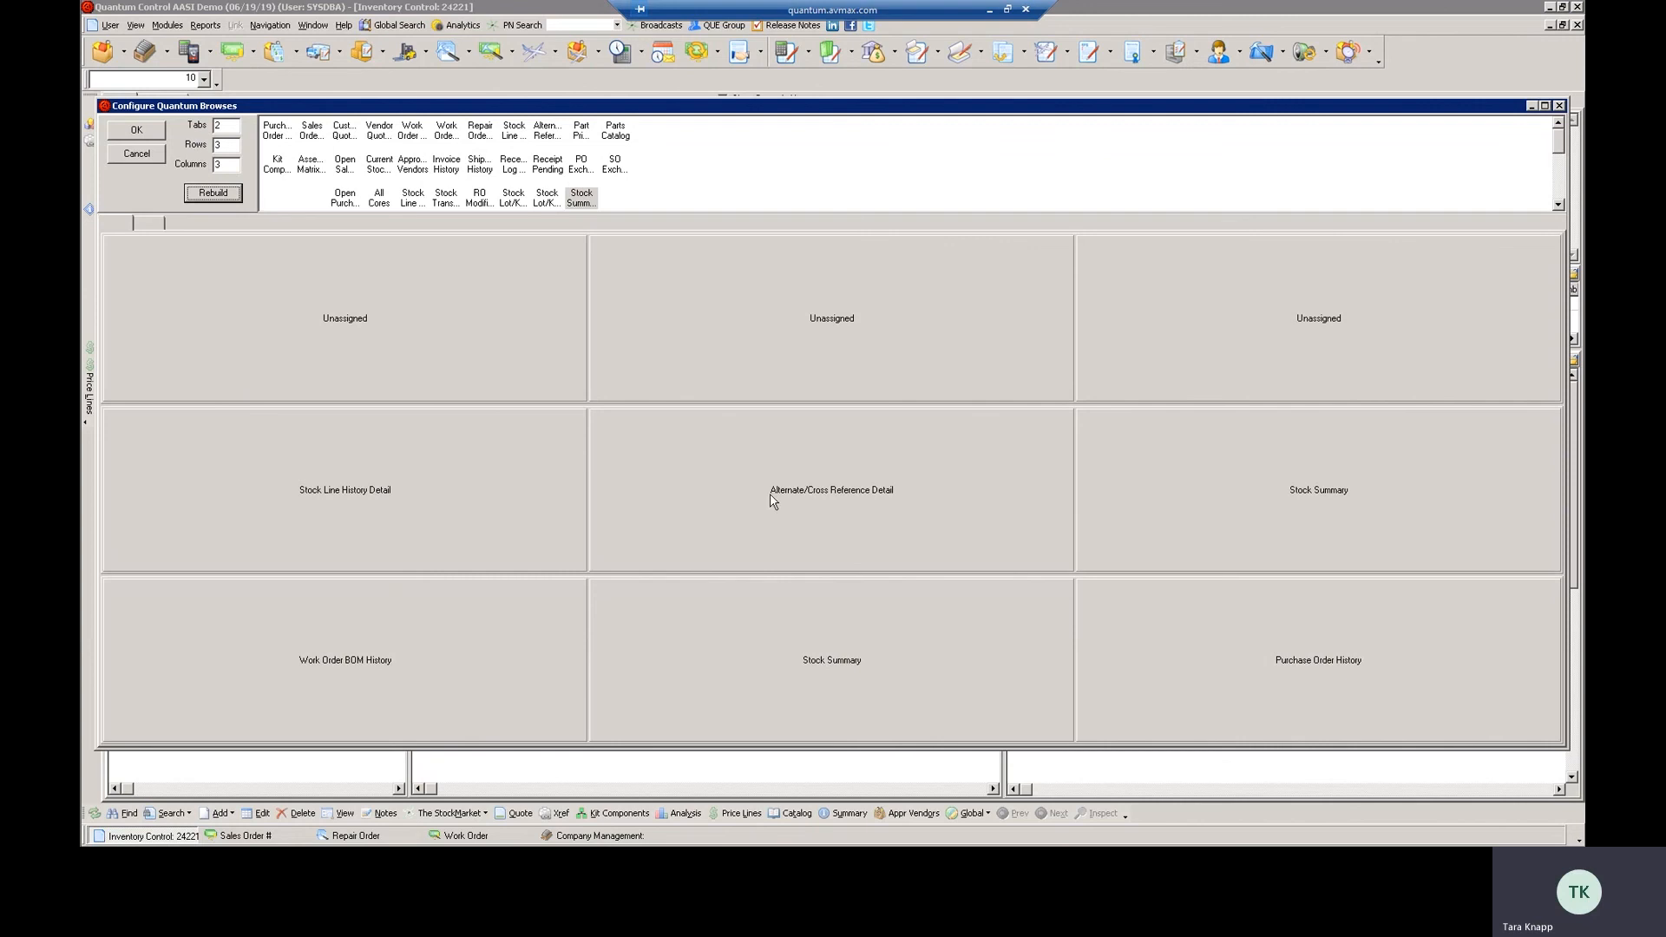
pyautogui.click(145, 224)
pyautogui.click(127, 226)
pyautogui.click(153, 227)
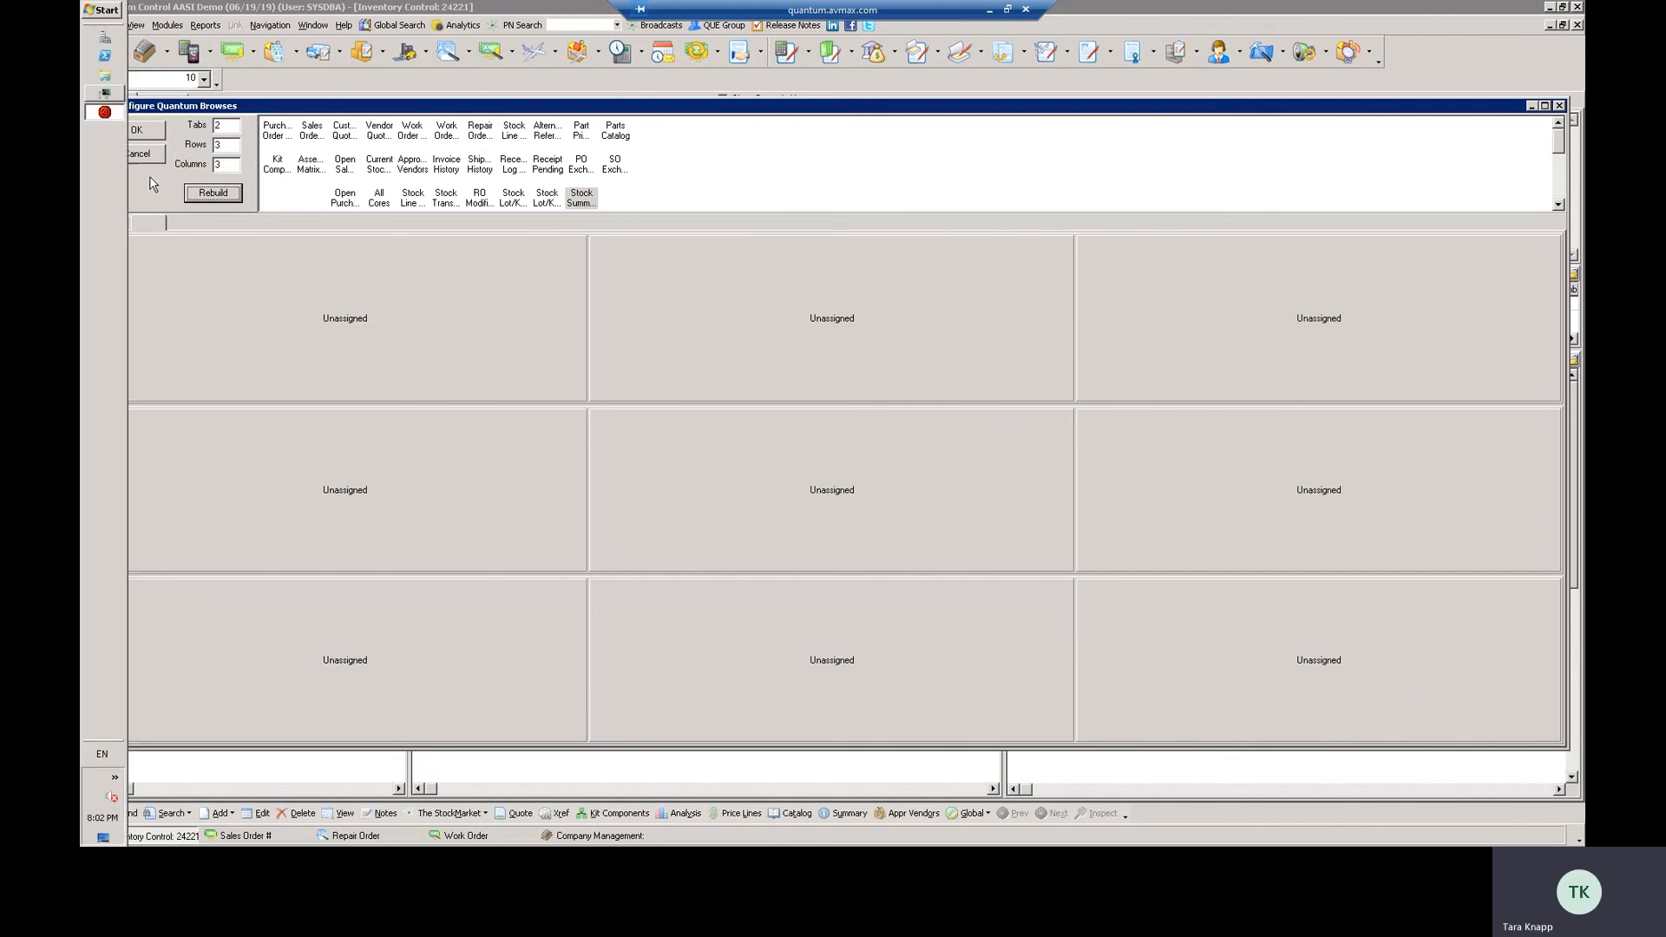
pyautogui.click(112, 227)
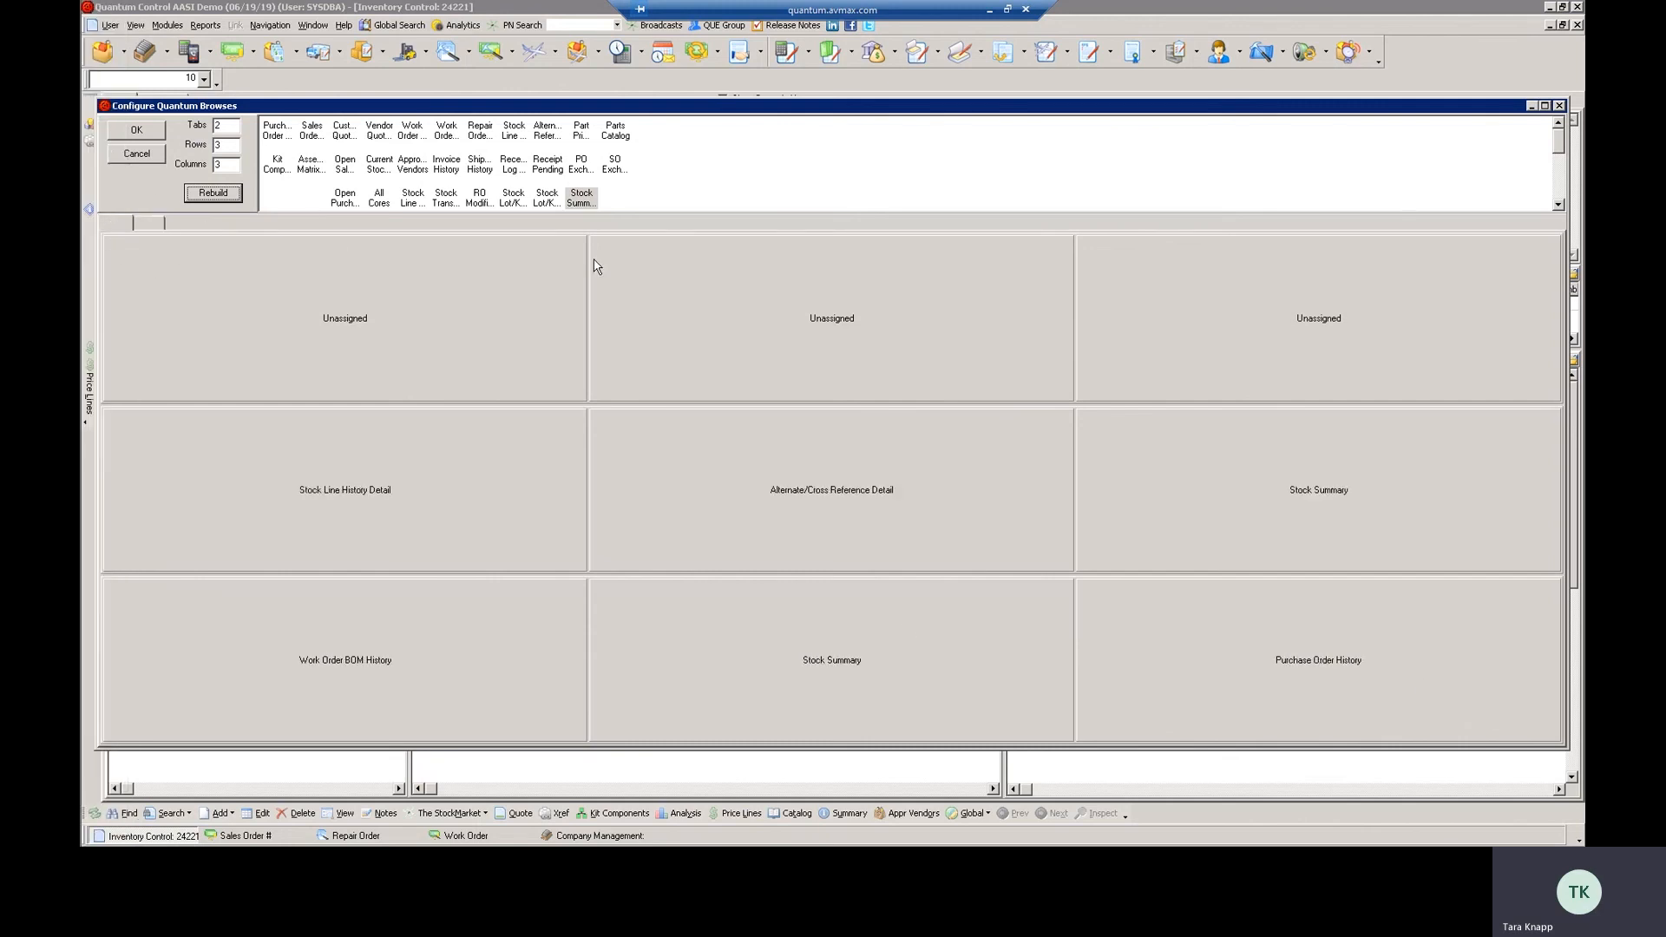
# Rebuild the browse layout with 1 tab and 2 rows, accepting the loss of the current configuration
pyautogui.click(229, 128)
pyautogui.press('Tab')
pyautogui.write('2')
pyautogui.click(225, 199)
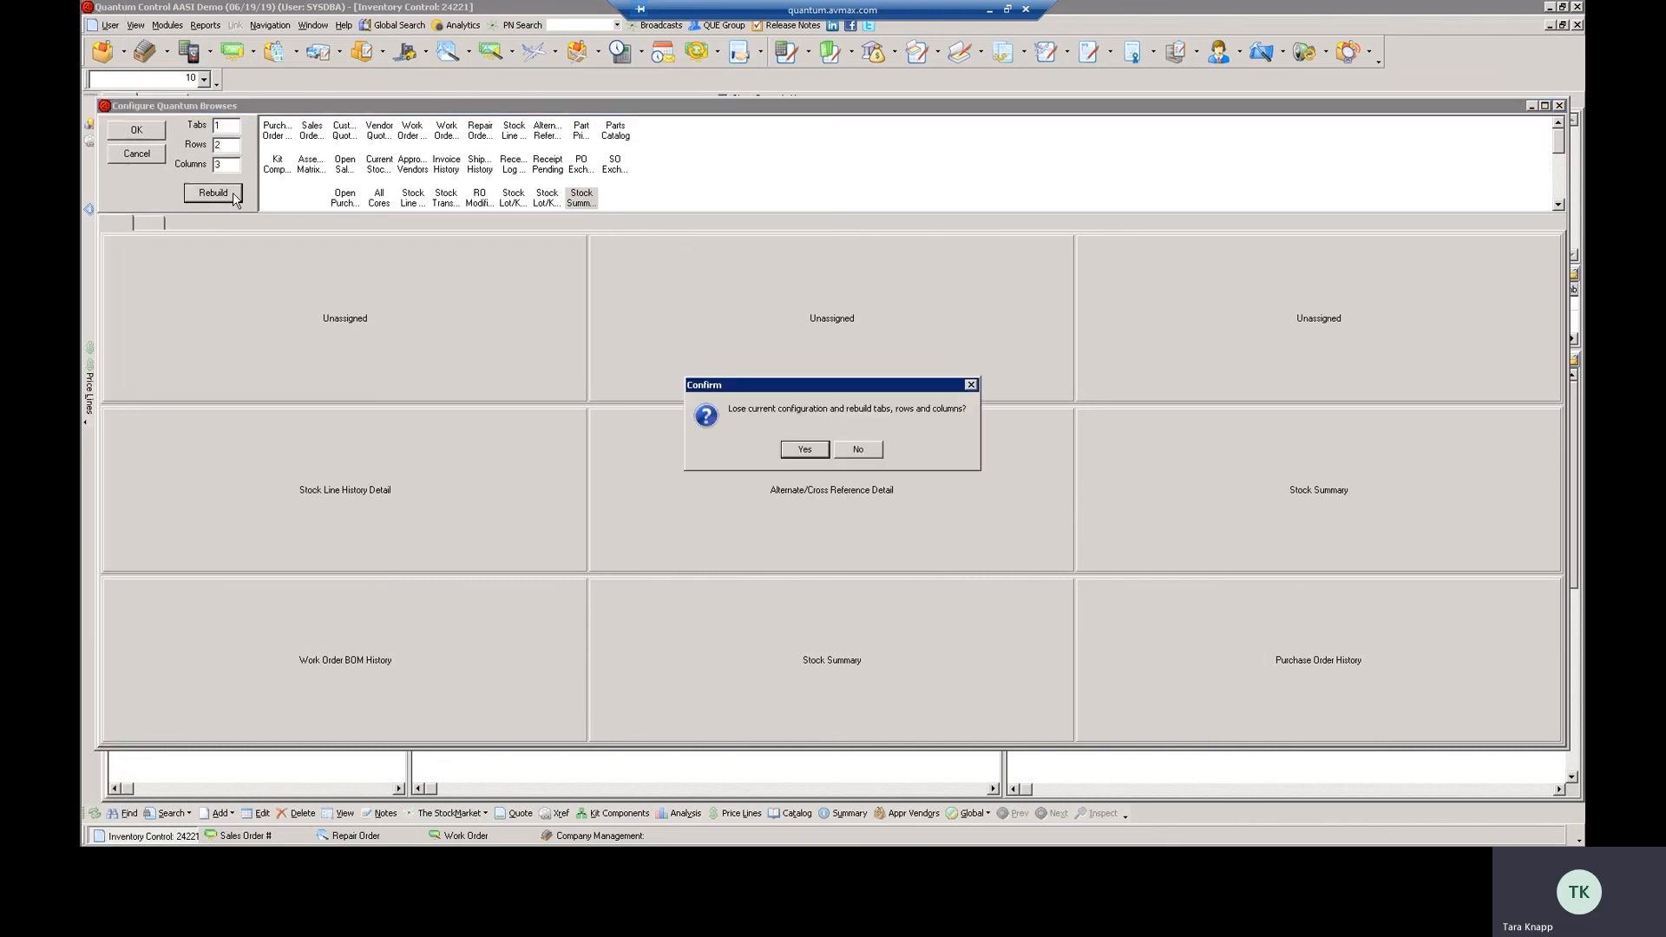
pyautogui.click(813, 453)
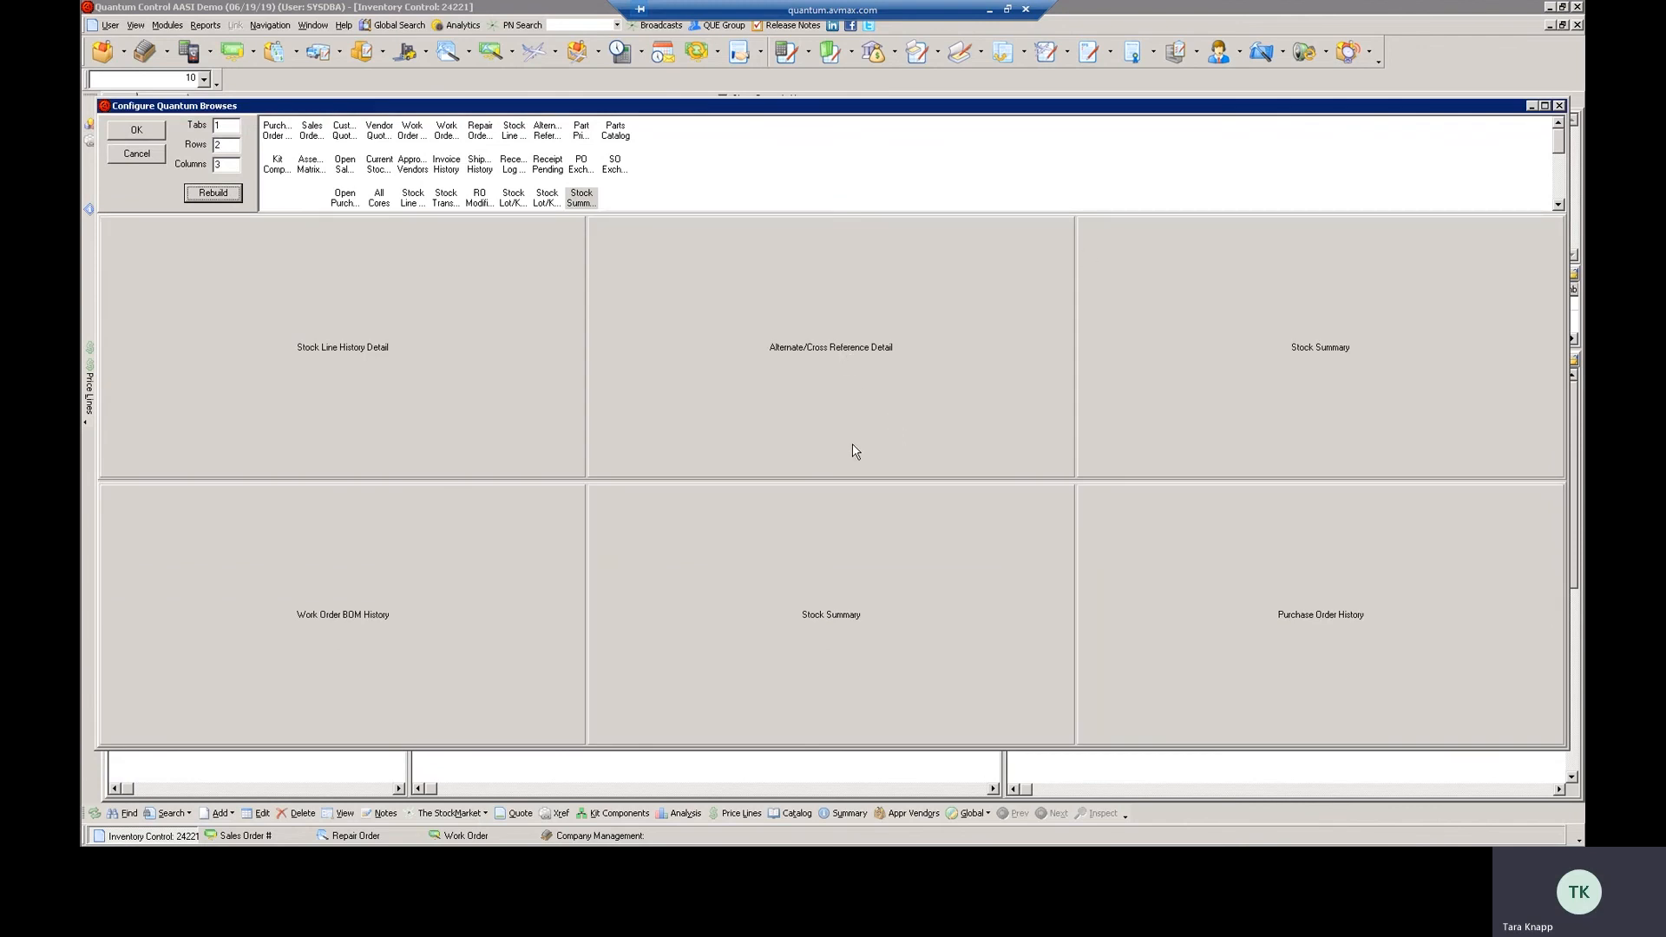
# Look through the remaining available browses and apply the configured layout to Inventory Control
pyautogui.click(1558, 207)
pyautogui.click(1557, 207)
pyautogui.click(1557, 207)
pyautogui.click(1557, 206)
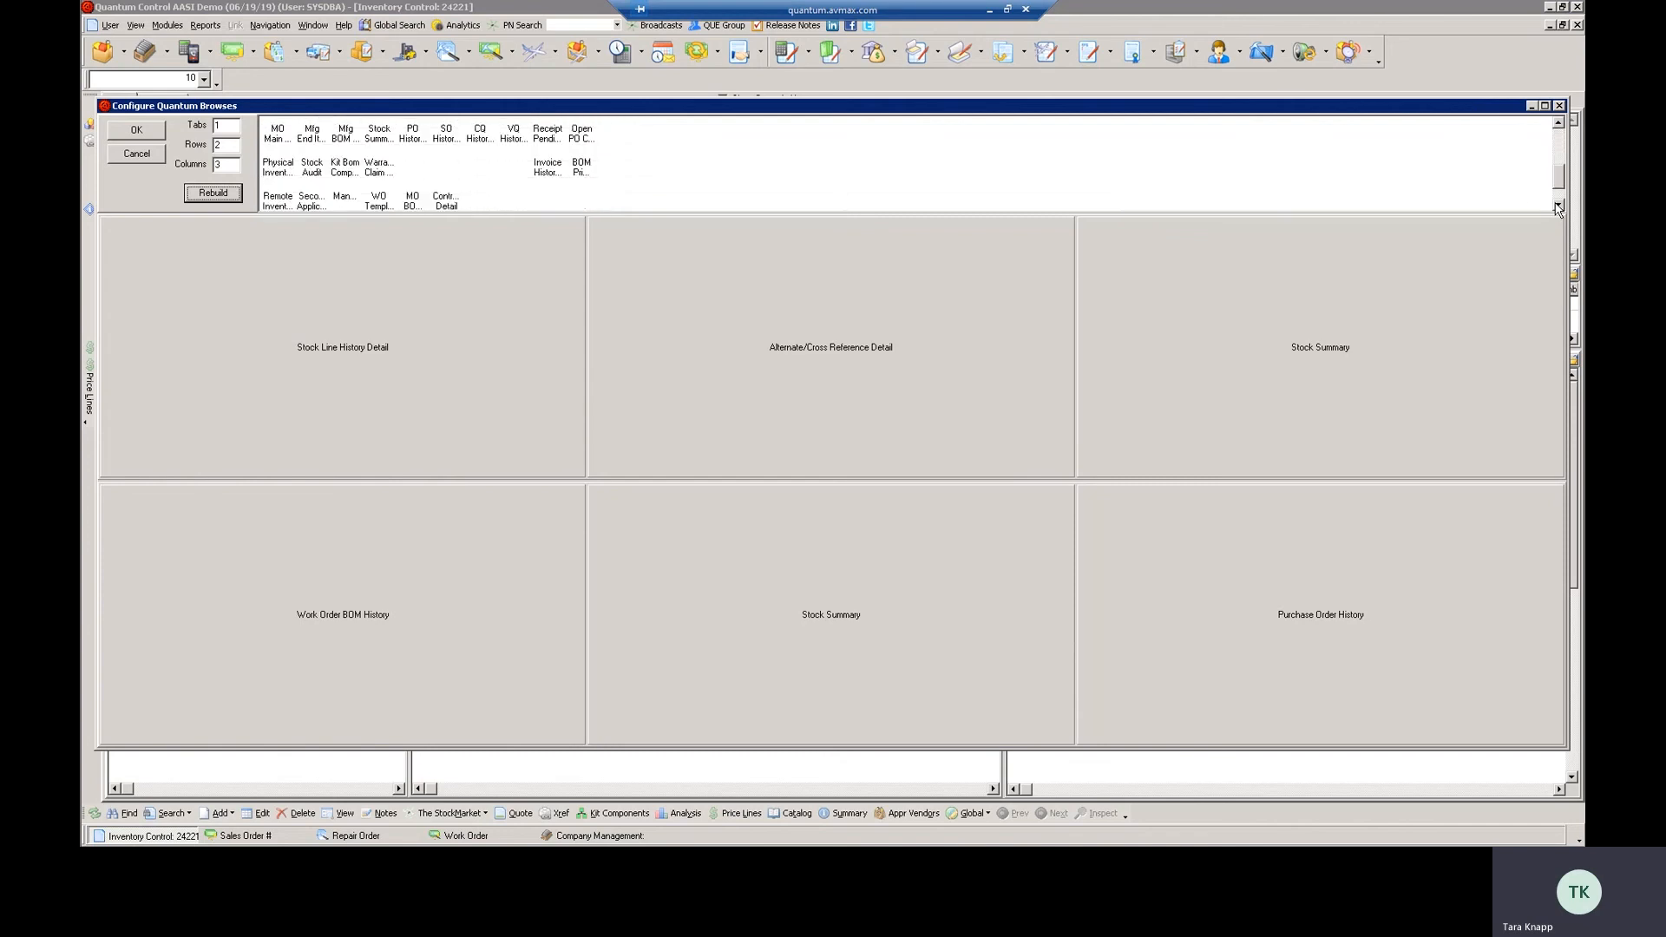
pyautogui.click(1557, 207)
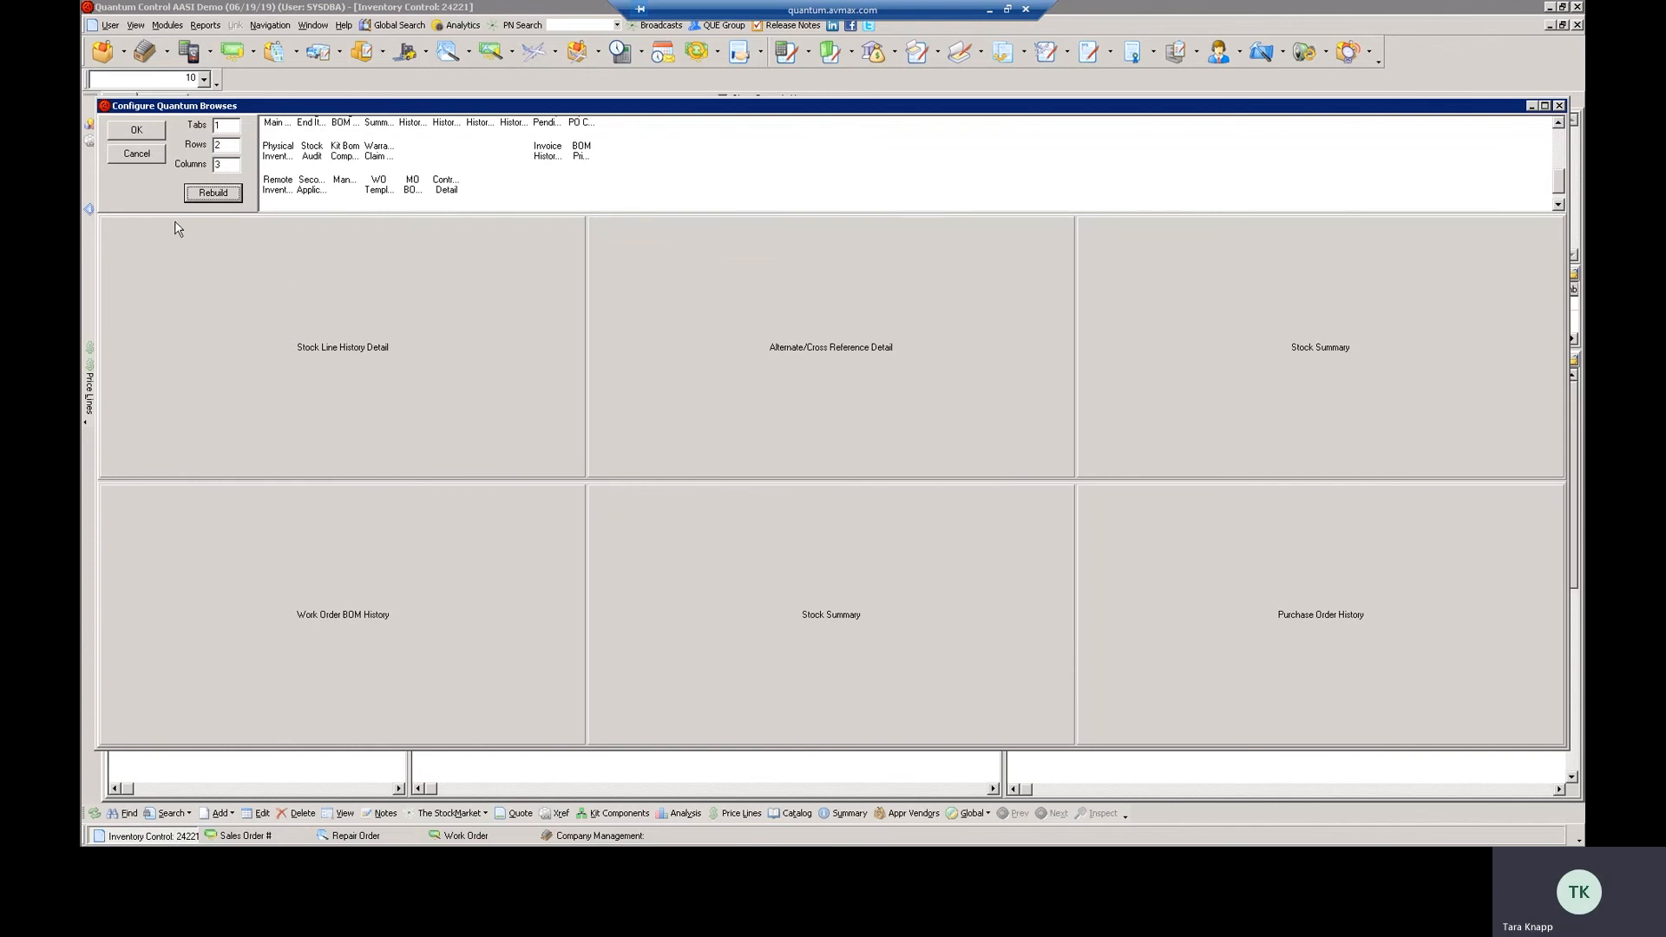
pyautogui.click(139, 131)
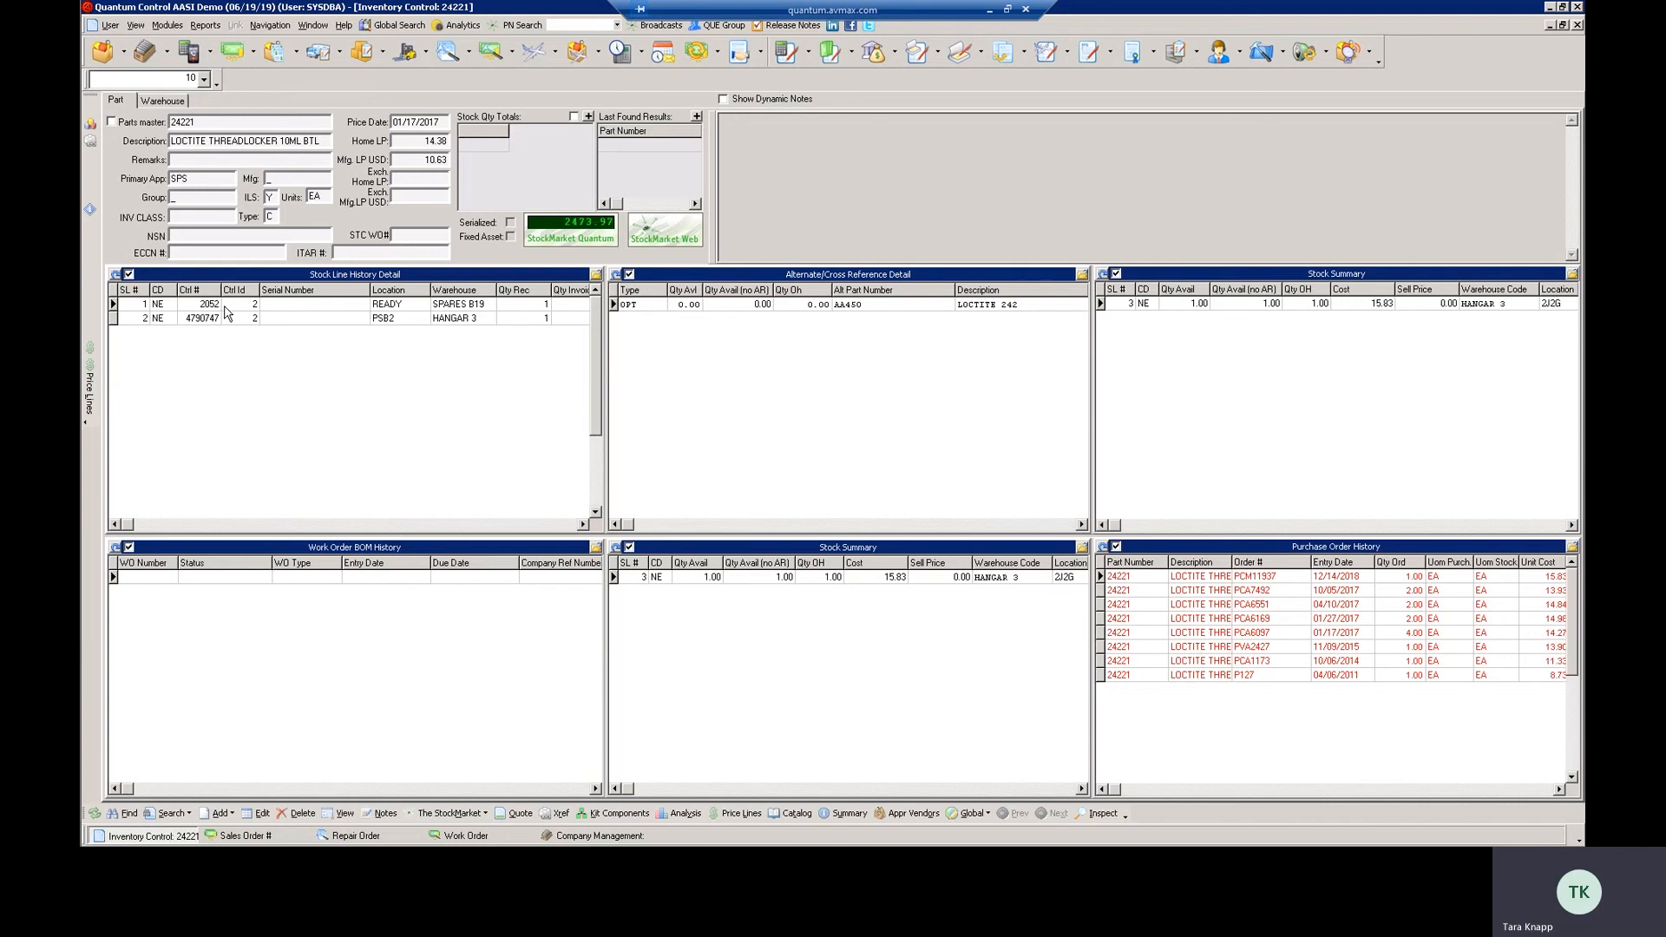
# In Company Management, configure the browses to show Warranty History in place of Receiving History
pyautogui.click(603, 835)
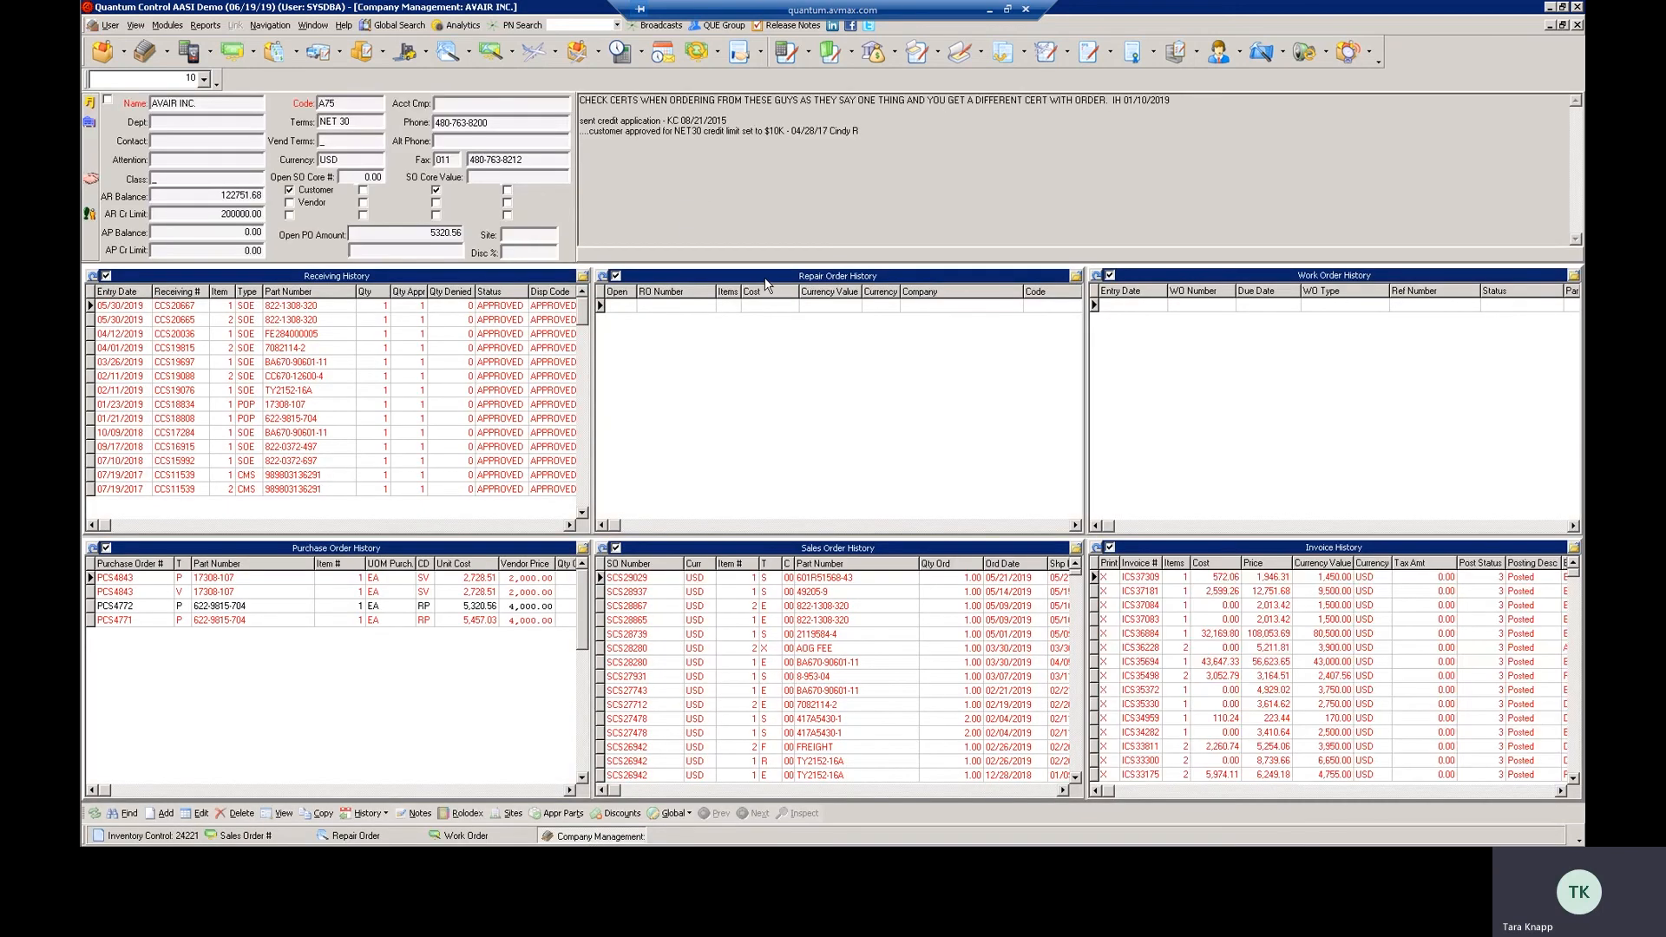
pyautogui.rightClick(765, 282)
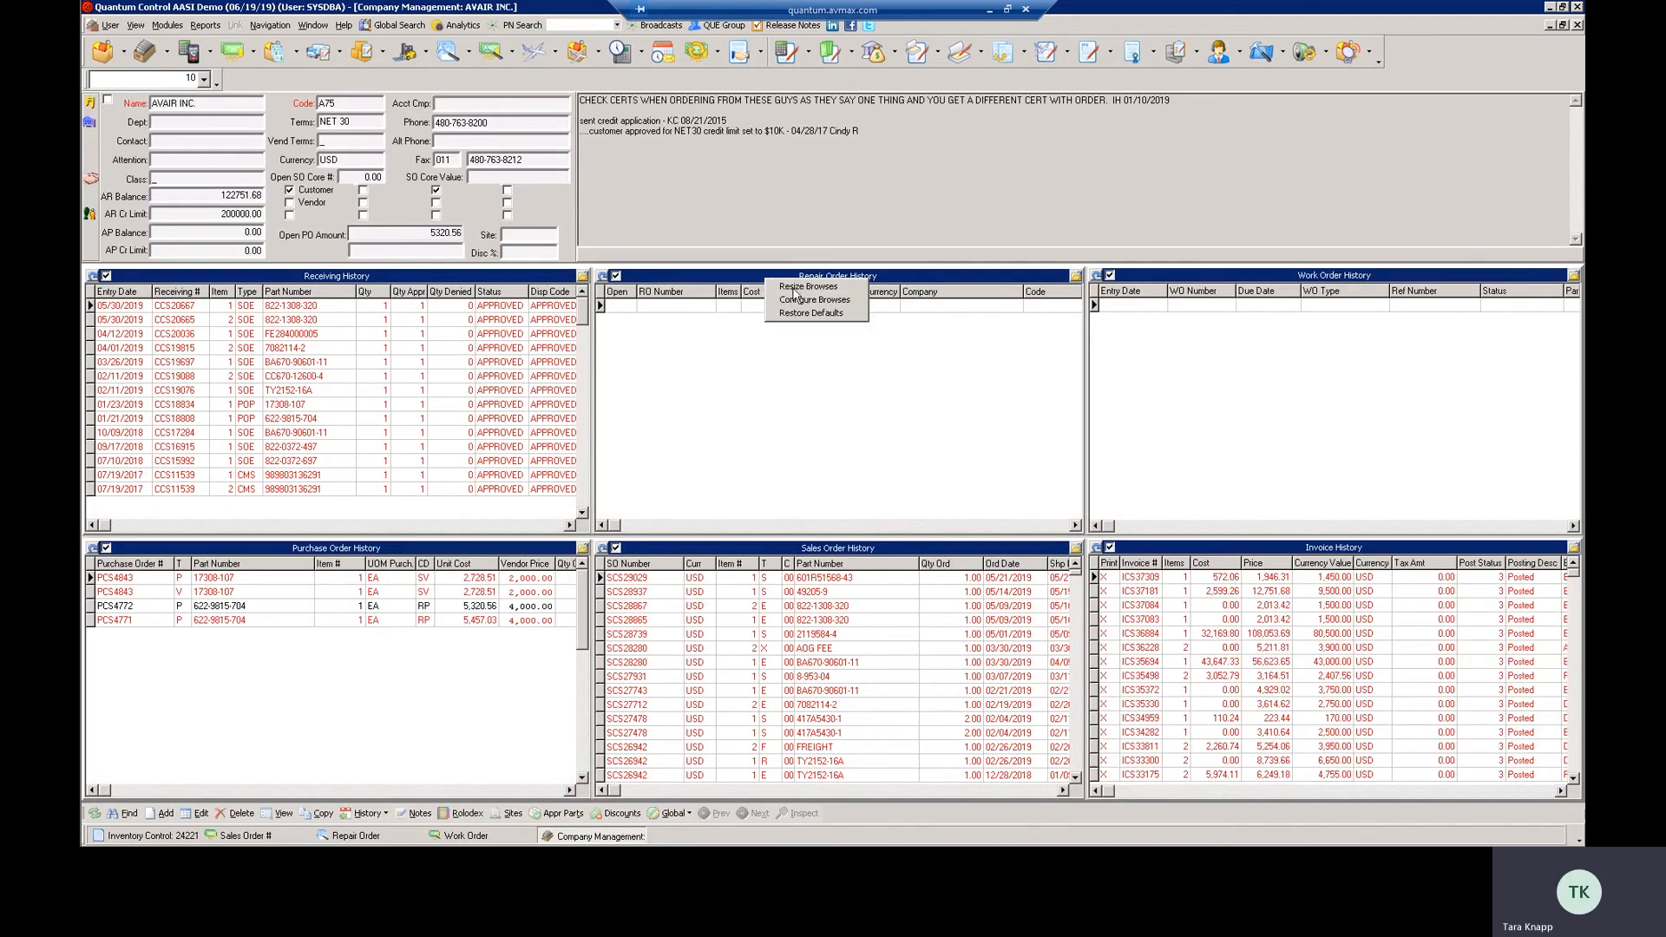
pyautogui.click(797, 304)
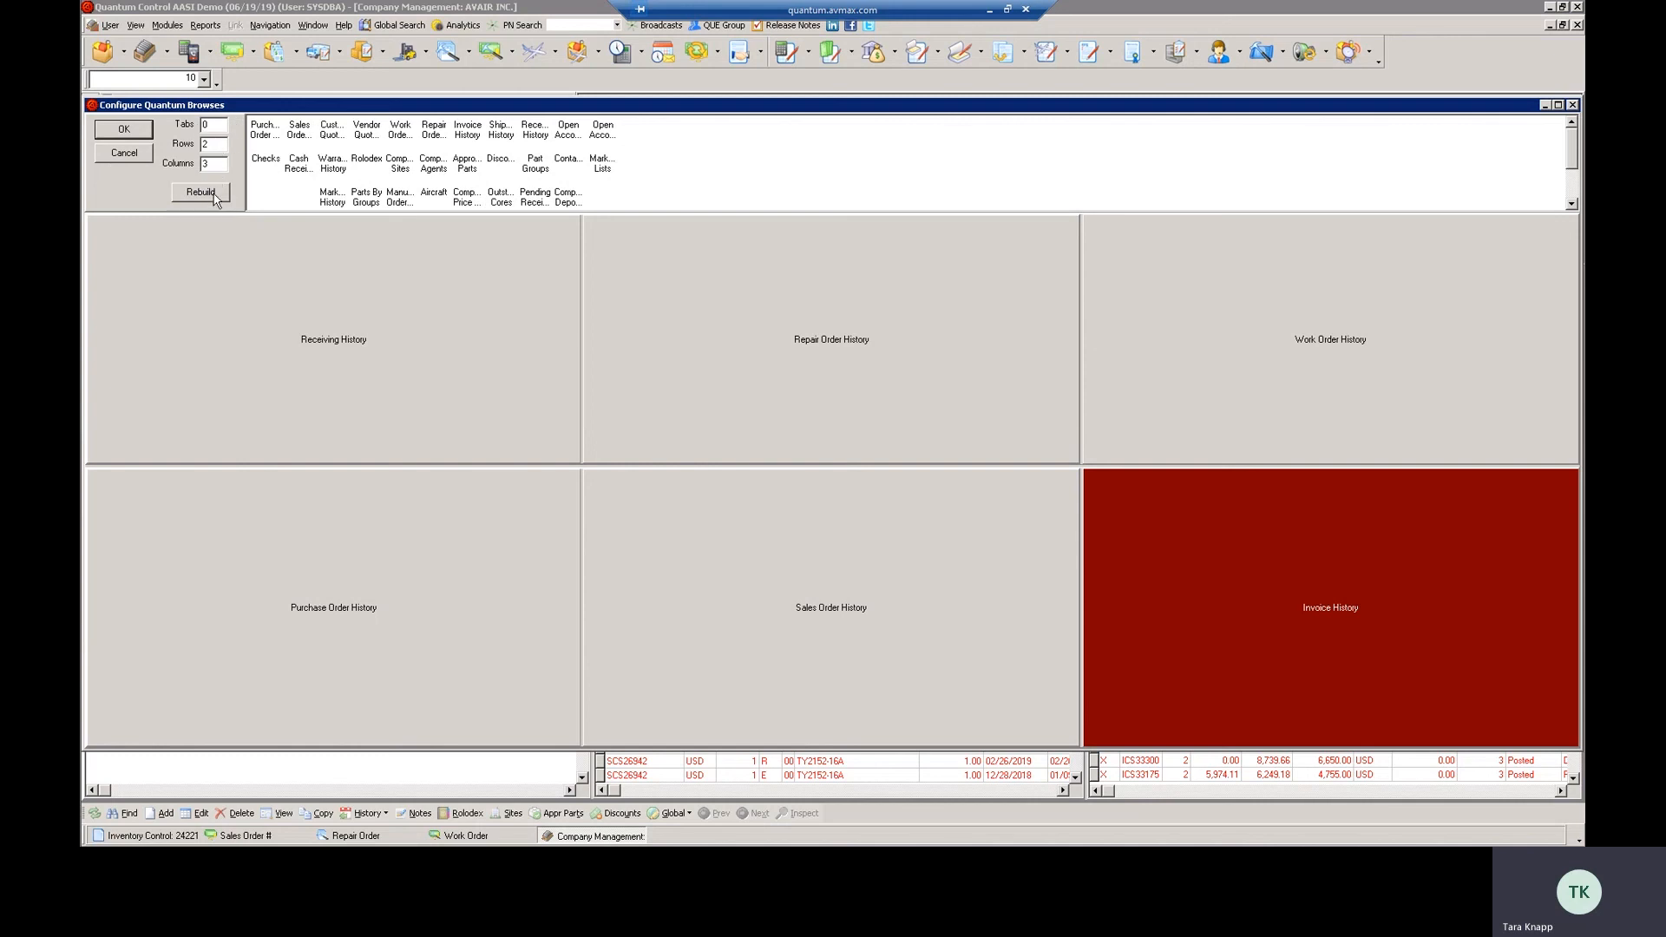
pyautogui.click(295, 167)
pyautogui.click(329, 167)
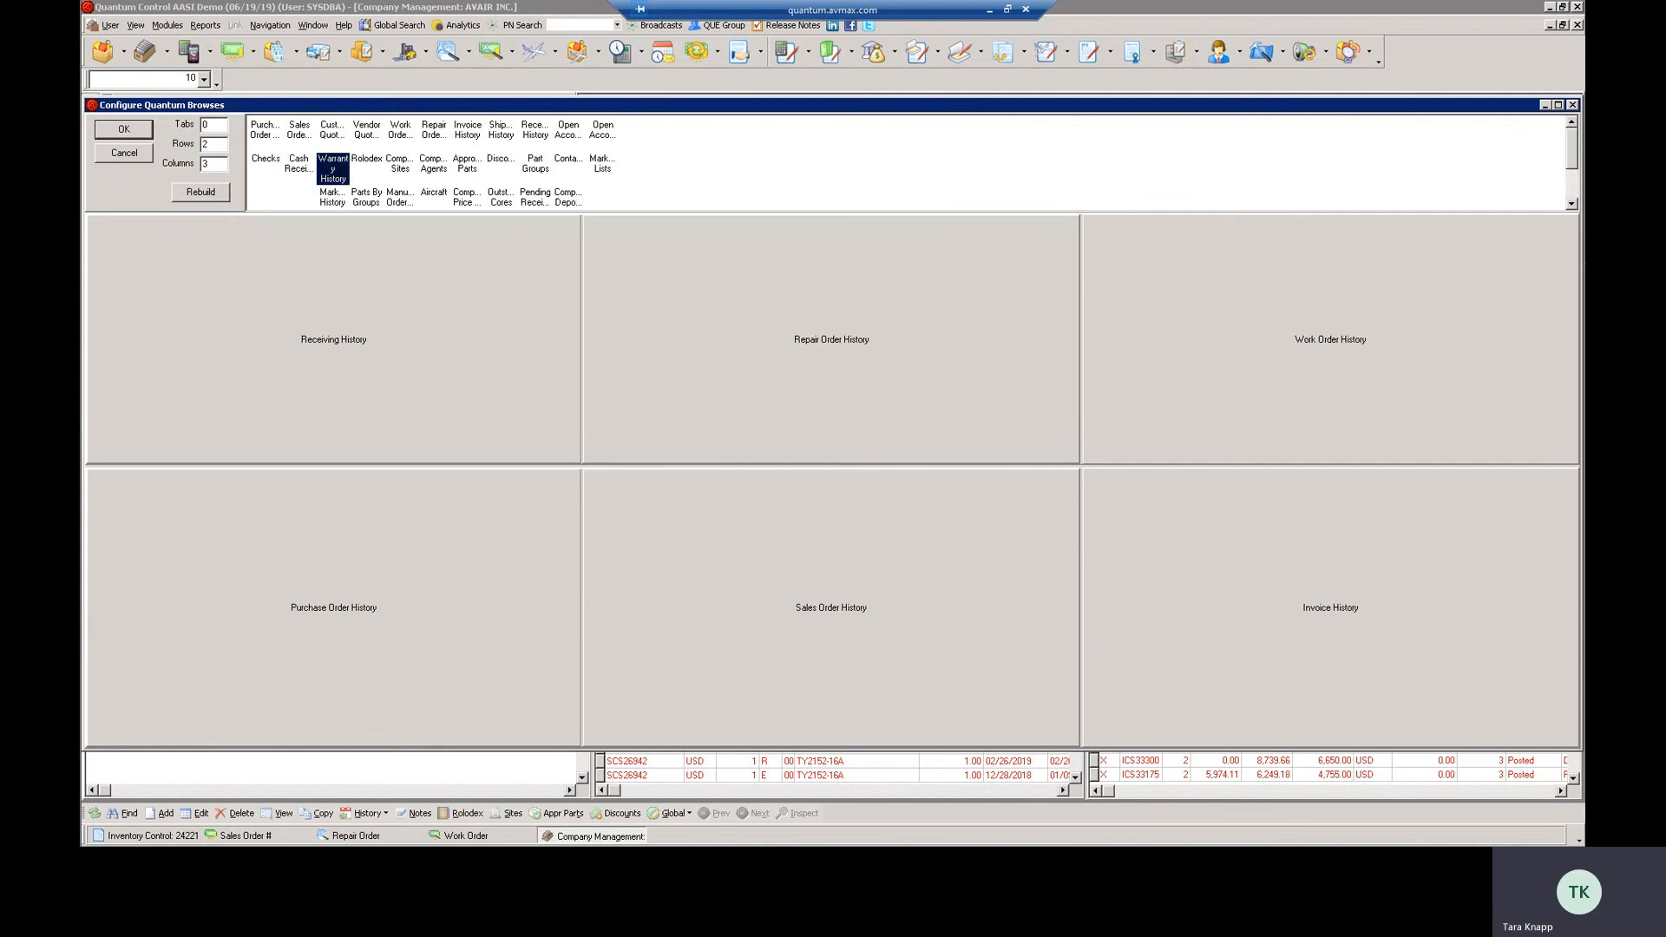
pyautogui.click(318, 283)
pyautogui.click(135, 135)
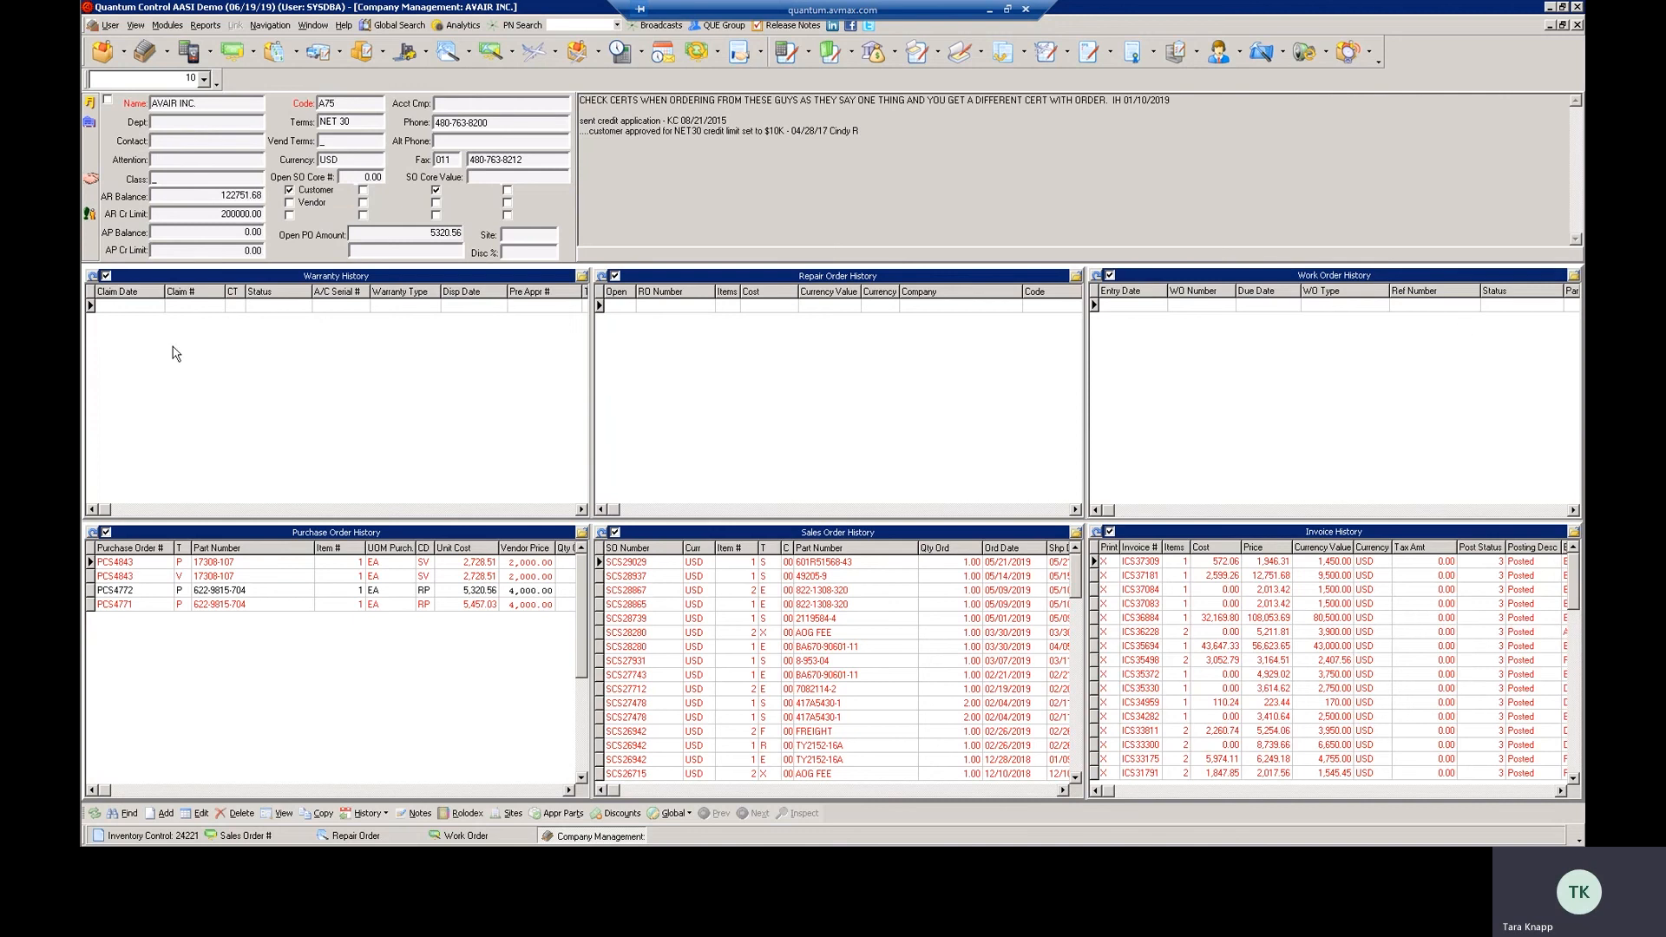
# Revisit Inventory Control, then view the Work Order window's browse configuration and close it without changes
pyautogui.click(143, 837)
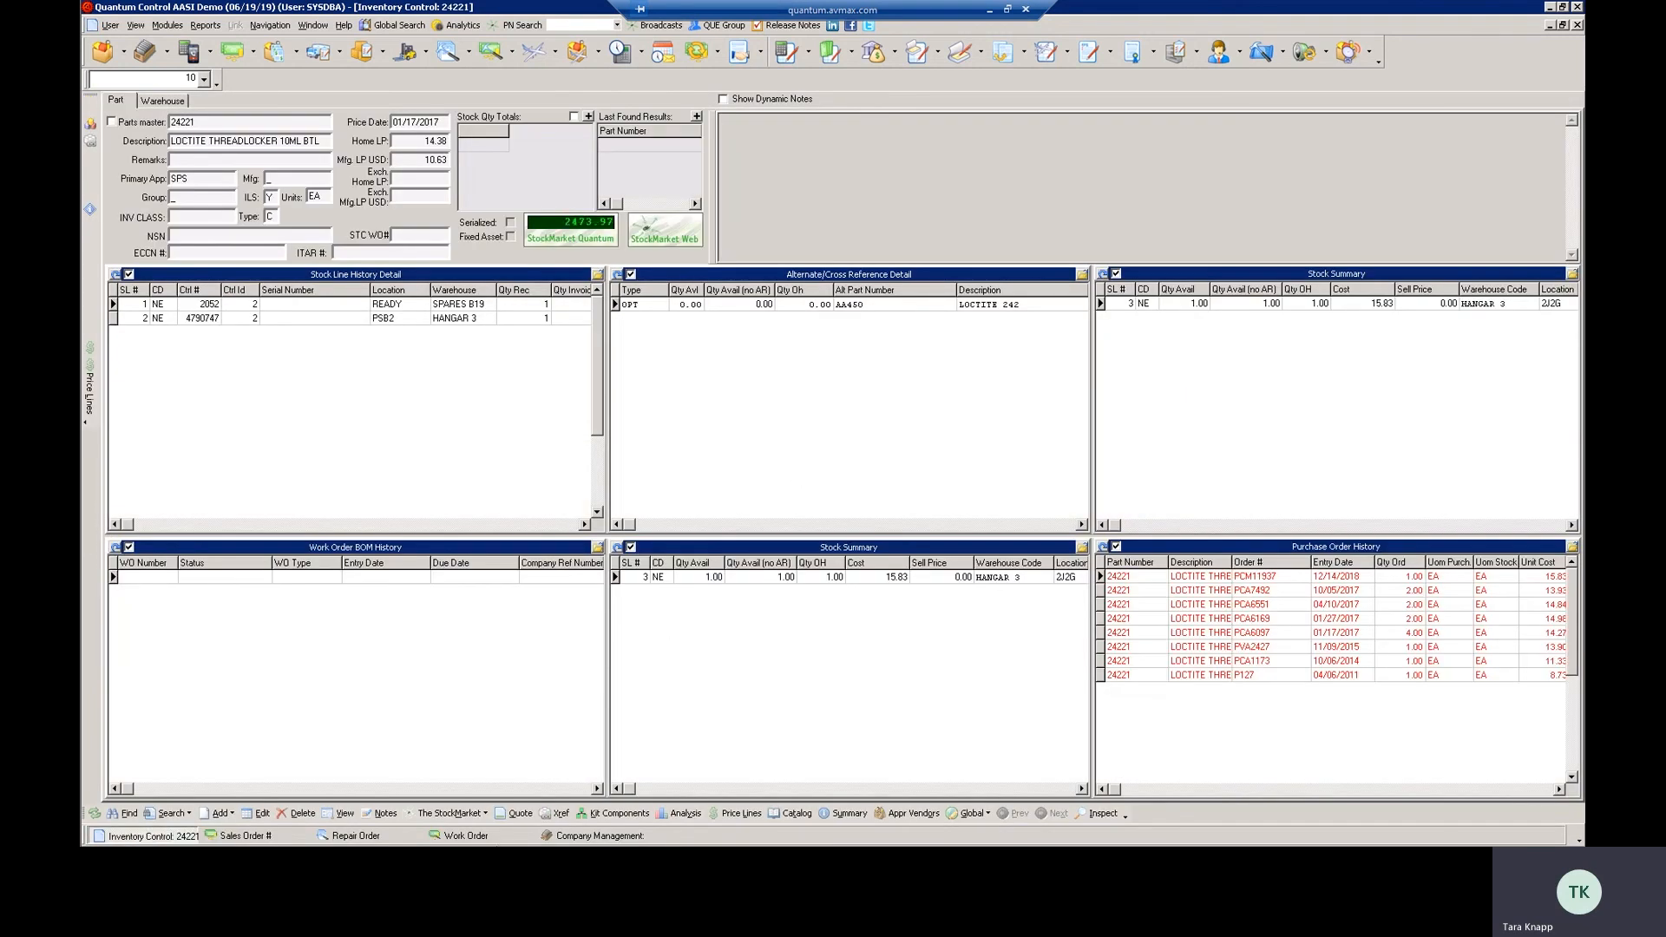
pyautogui.click(500, 838)
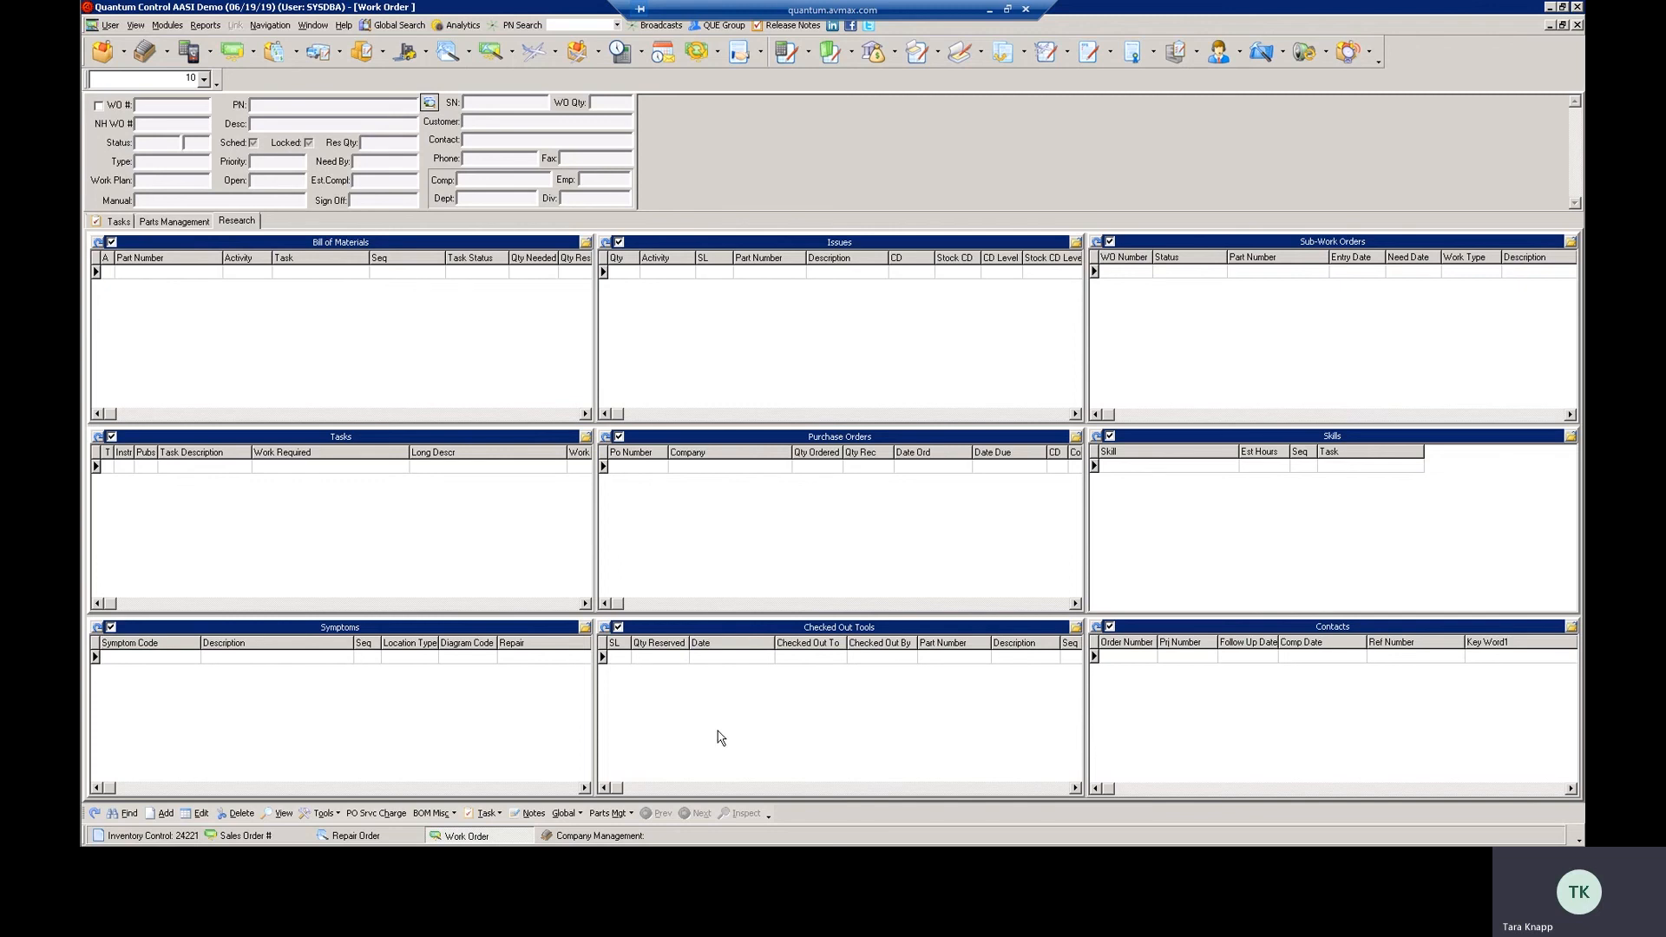
pyautogui.rightClick(437, 247)
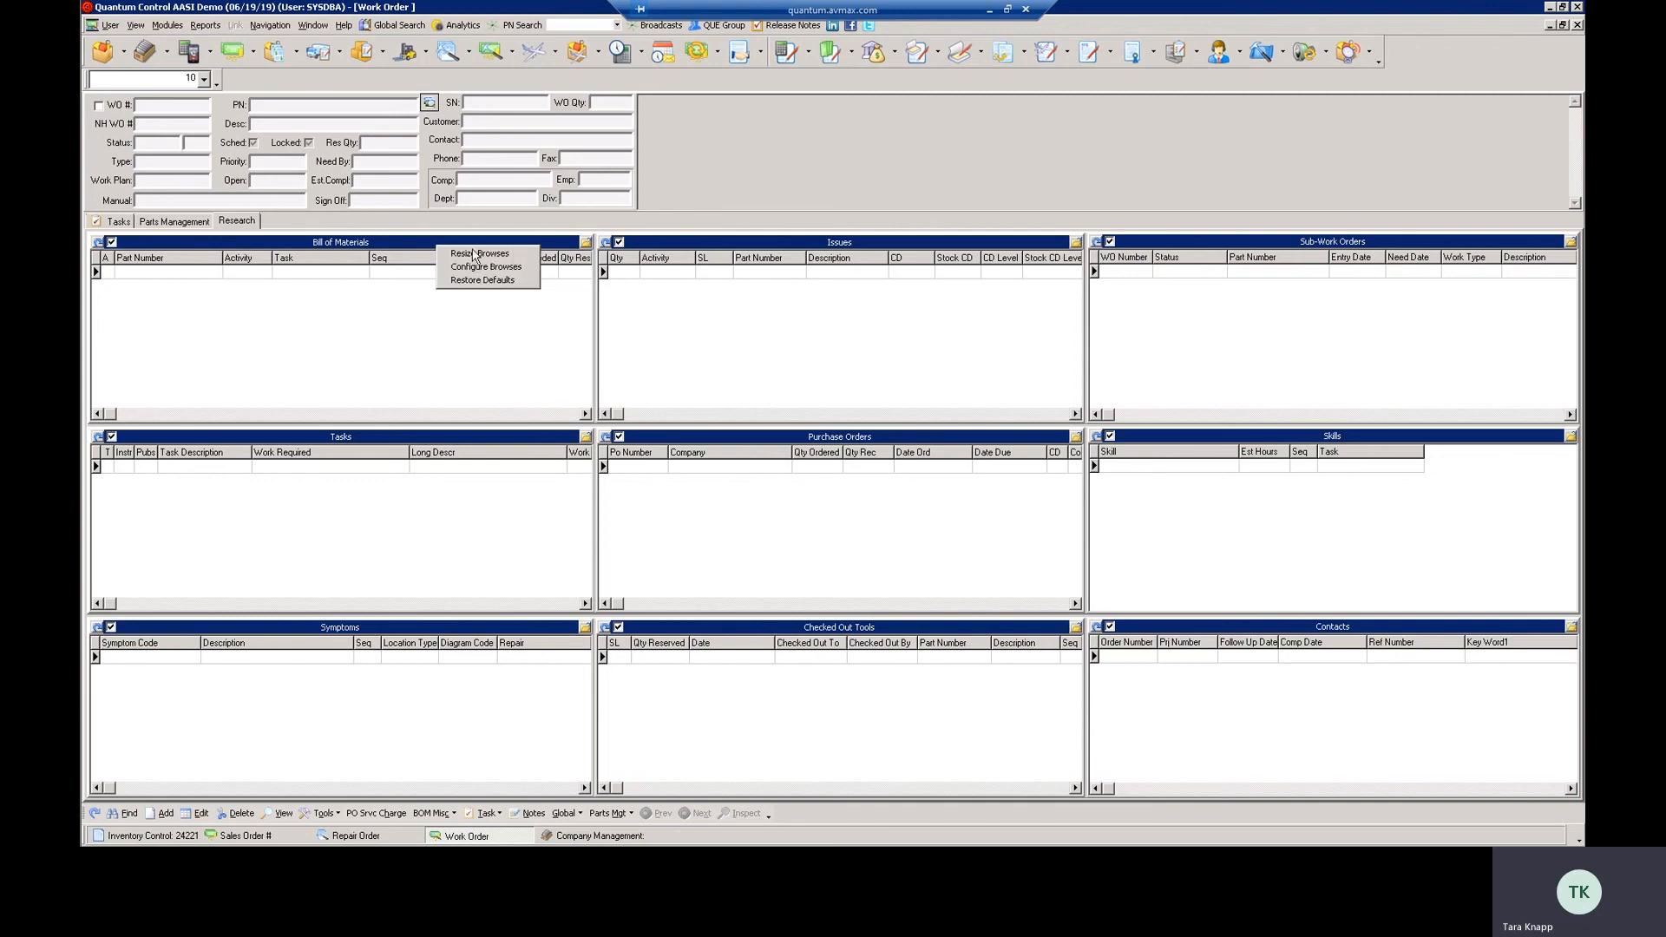
pyautogui.click(482, 266)
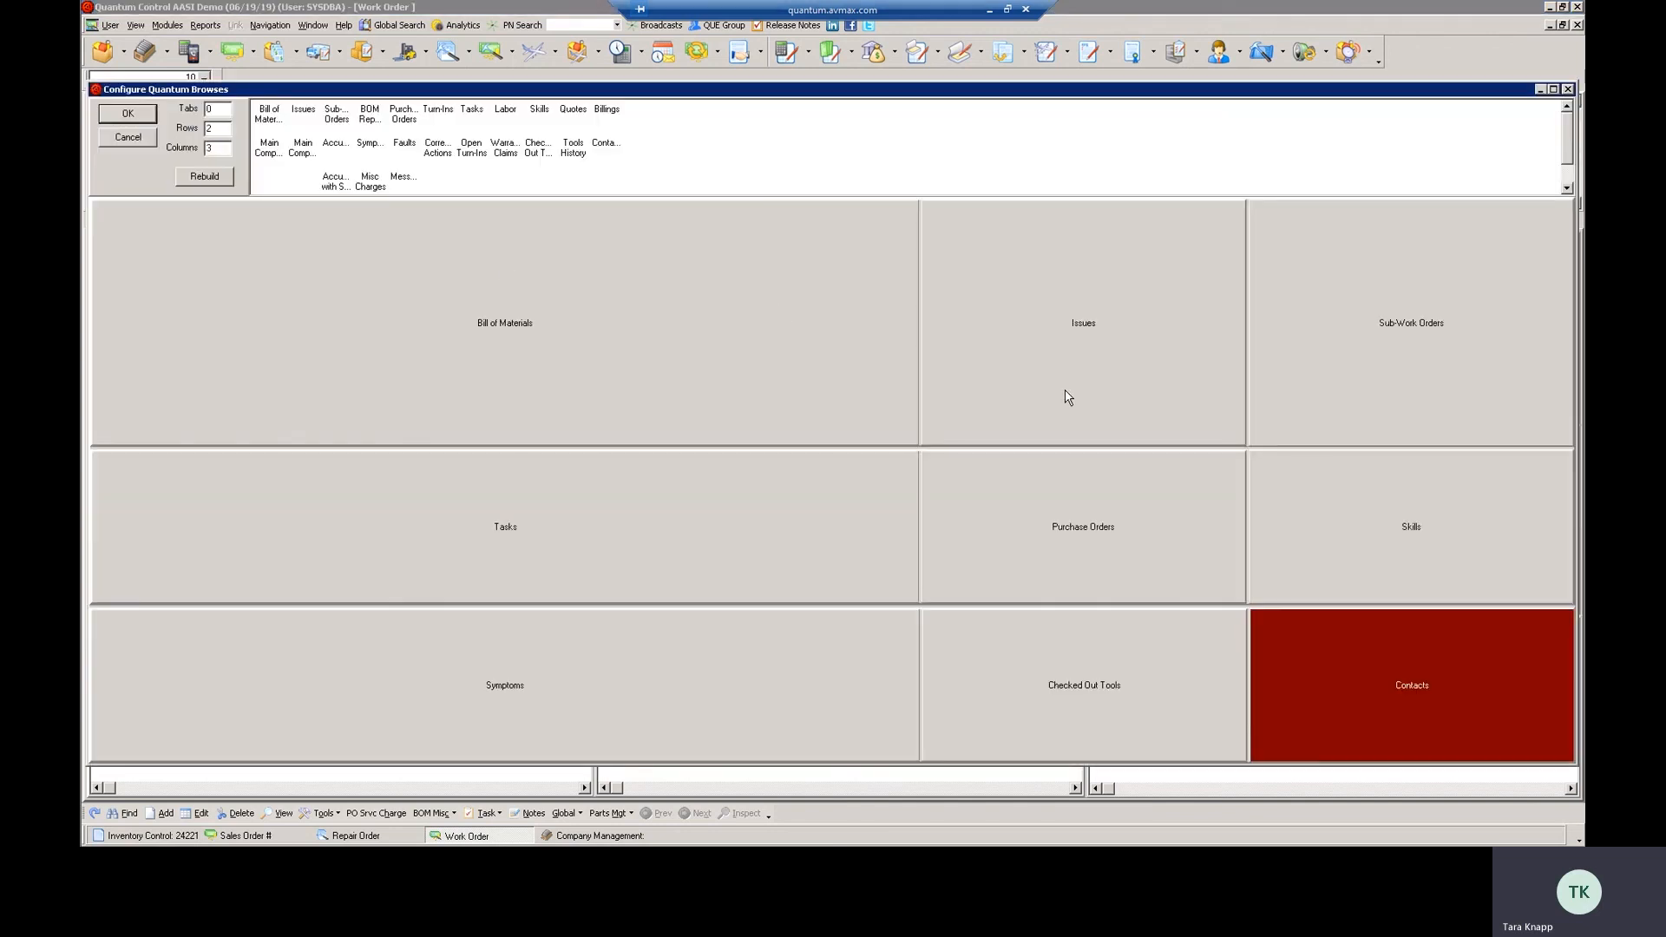
pyautogui.click(1568, 89)
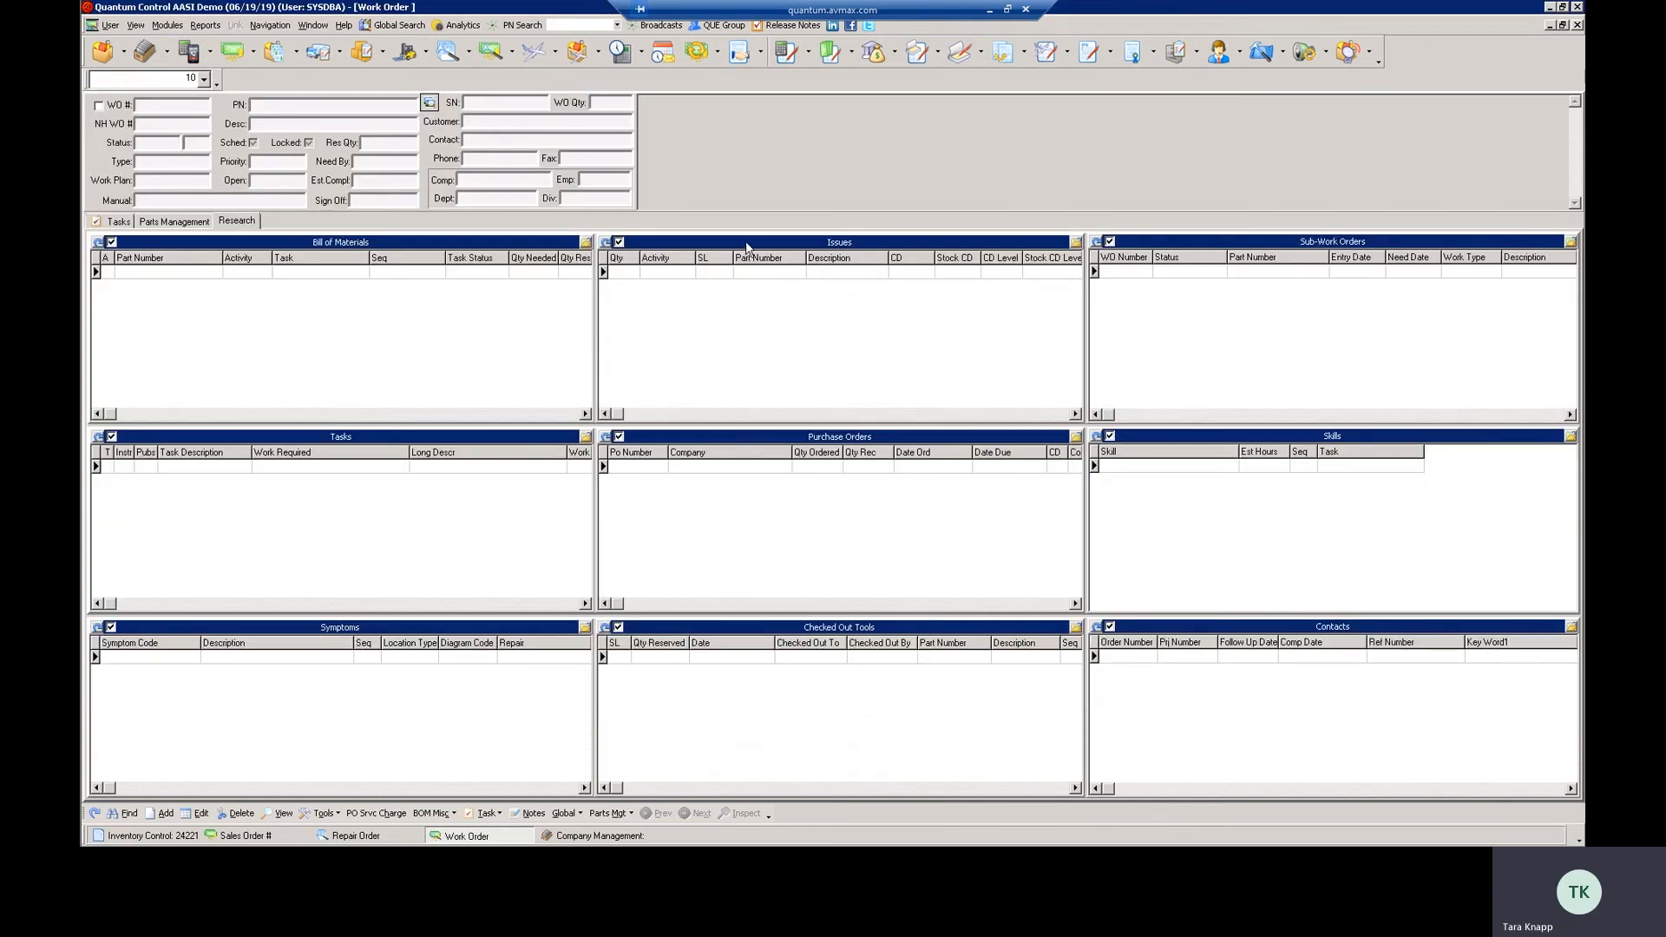
# View the options available within the Issues browse, then reopen the Work Order browse configuration and dismiss it
pyautogui.rightClick(744, 344)
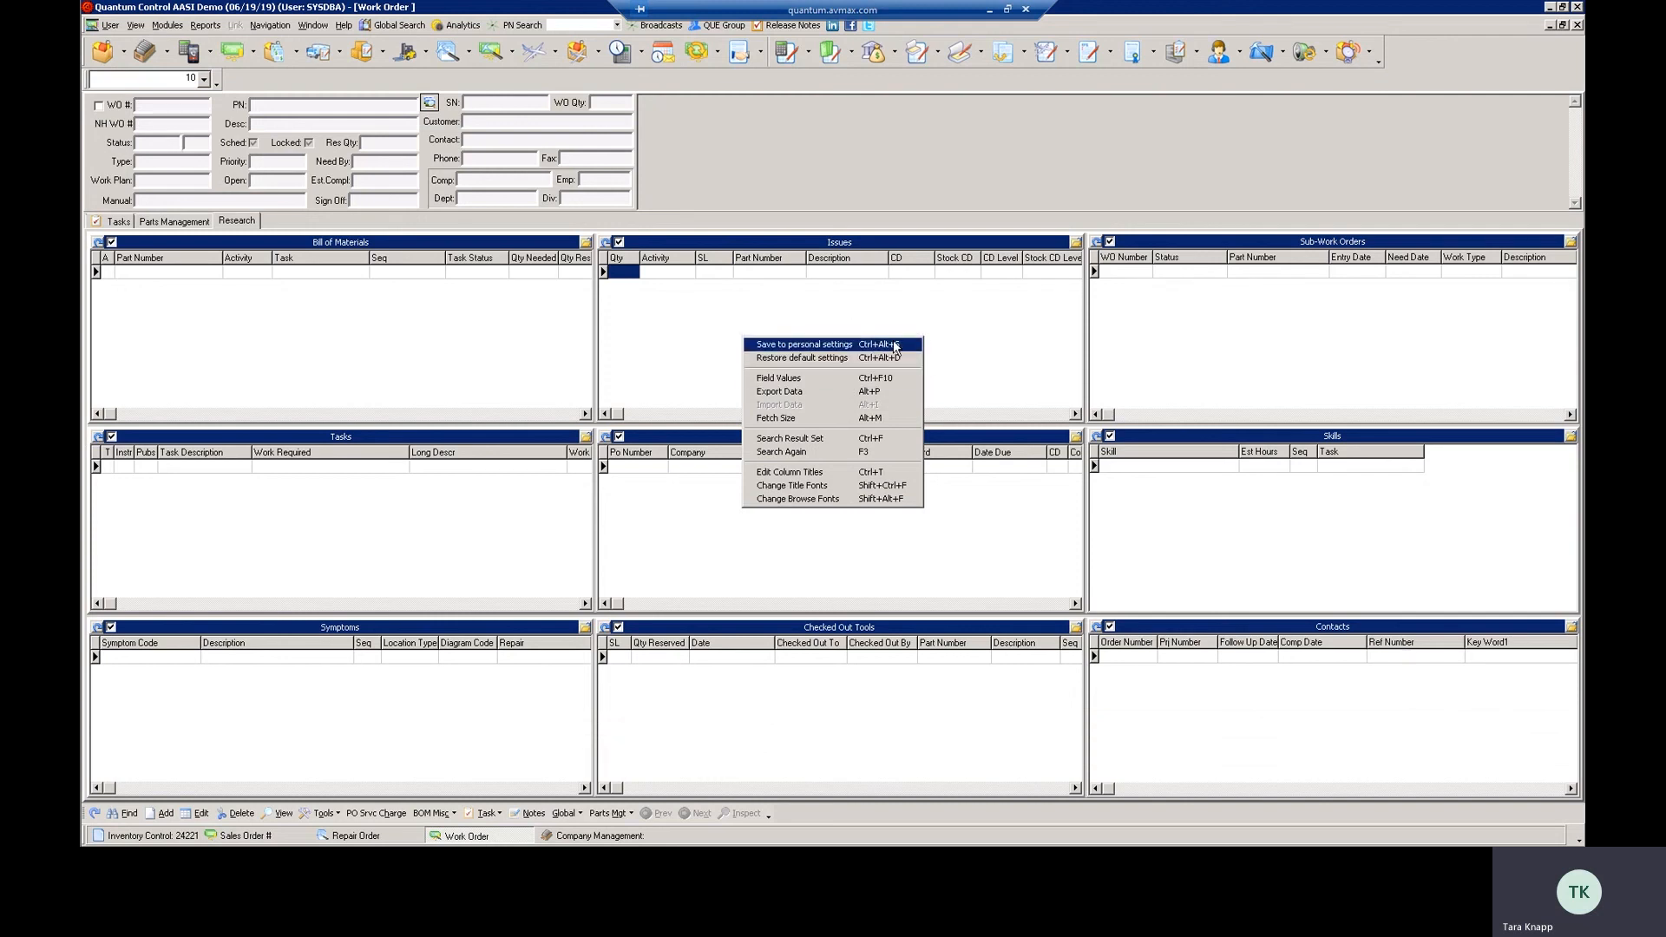
pyautogui.click(655, 287)
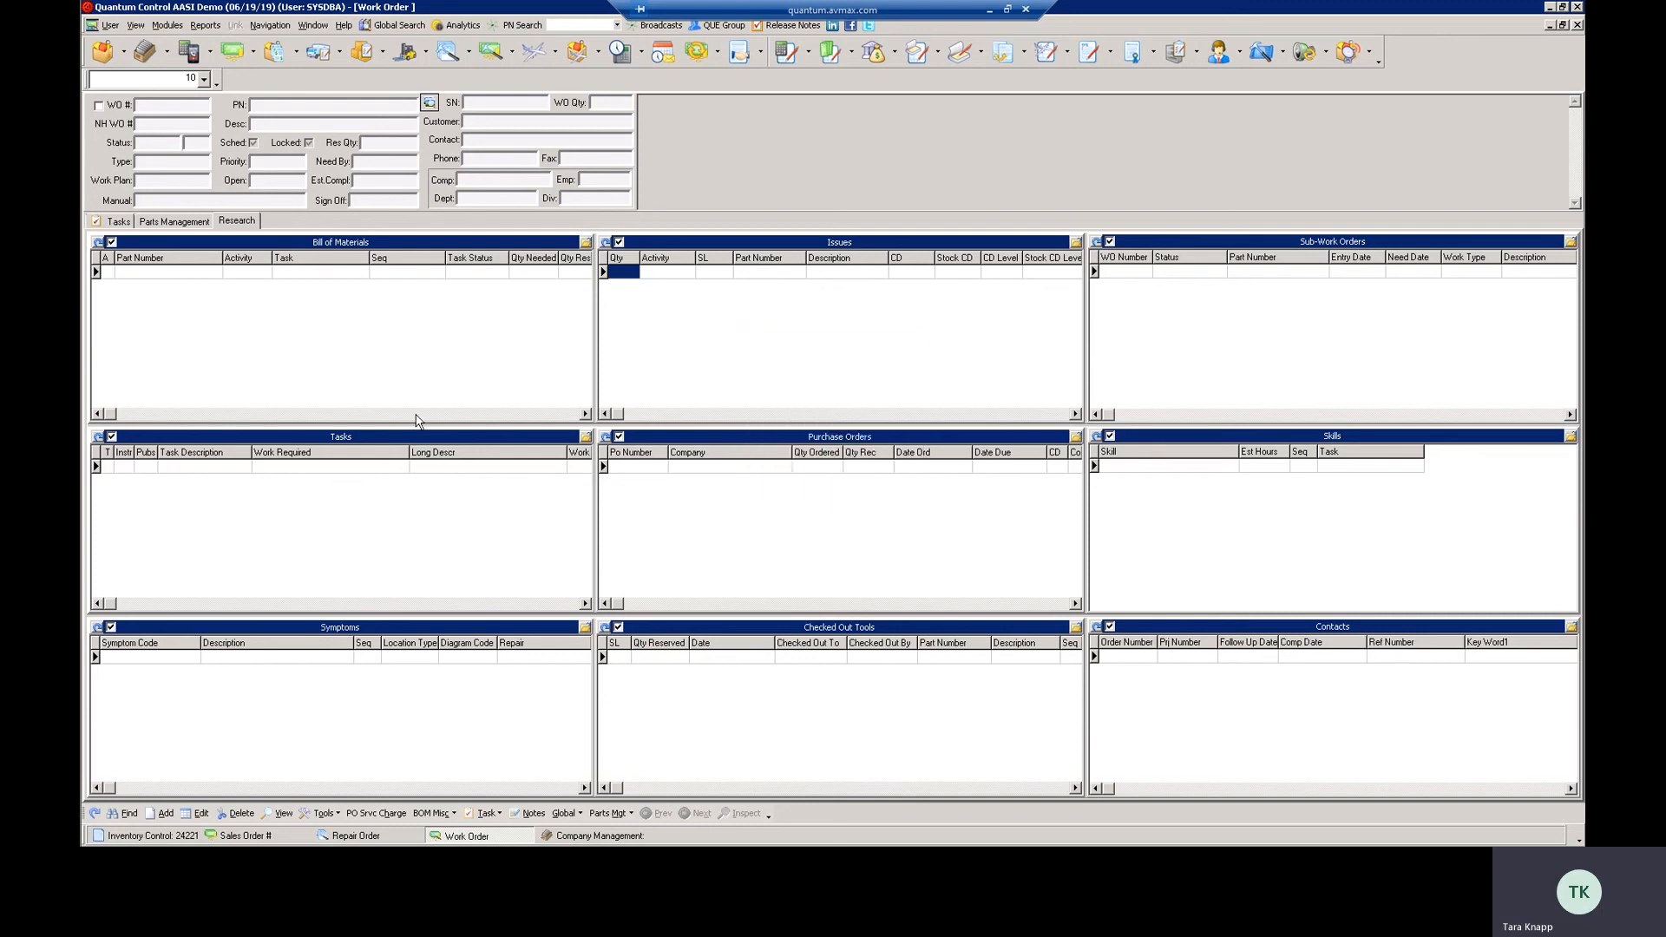
pyautogui.rightClick(755, 244)
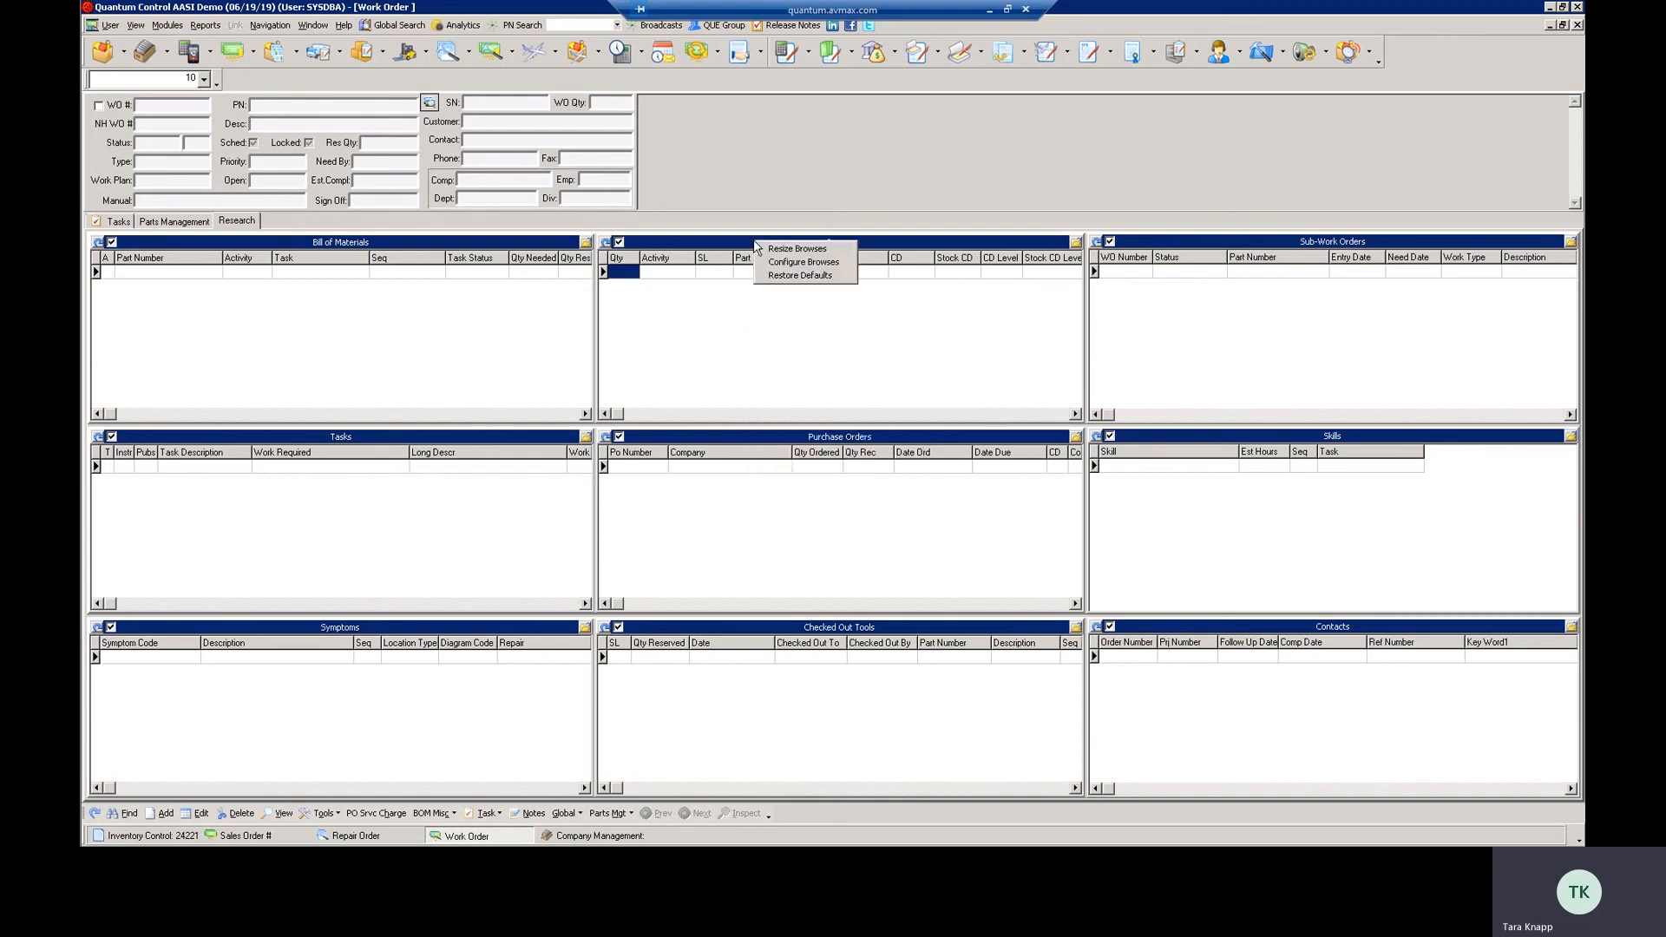
pyautogui.click(794, 261)
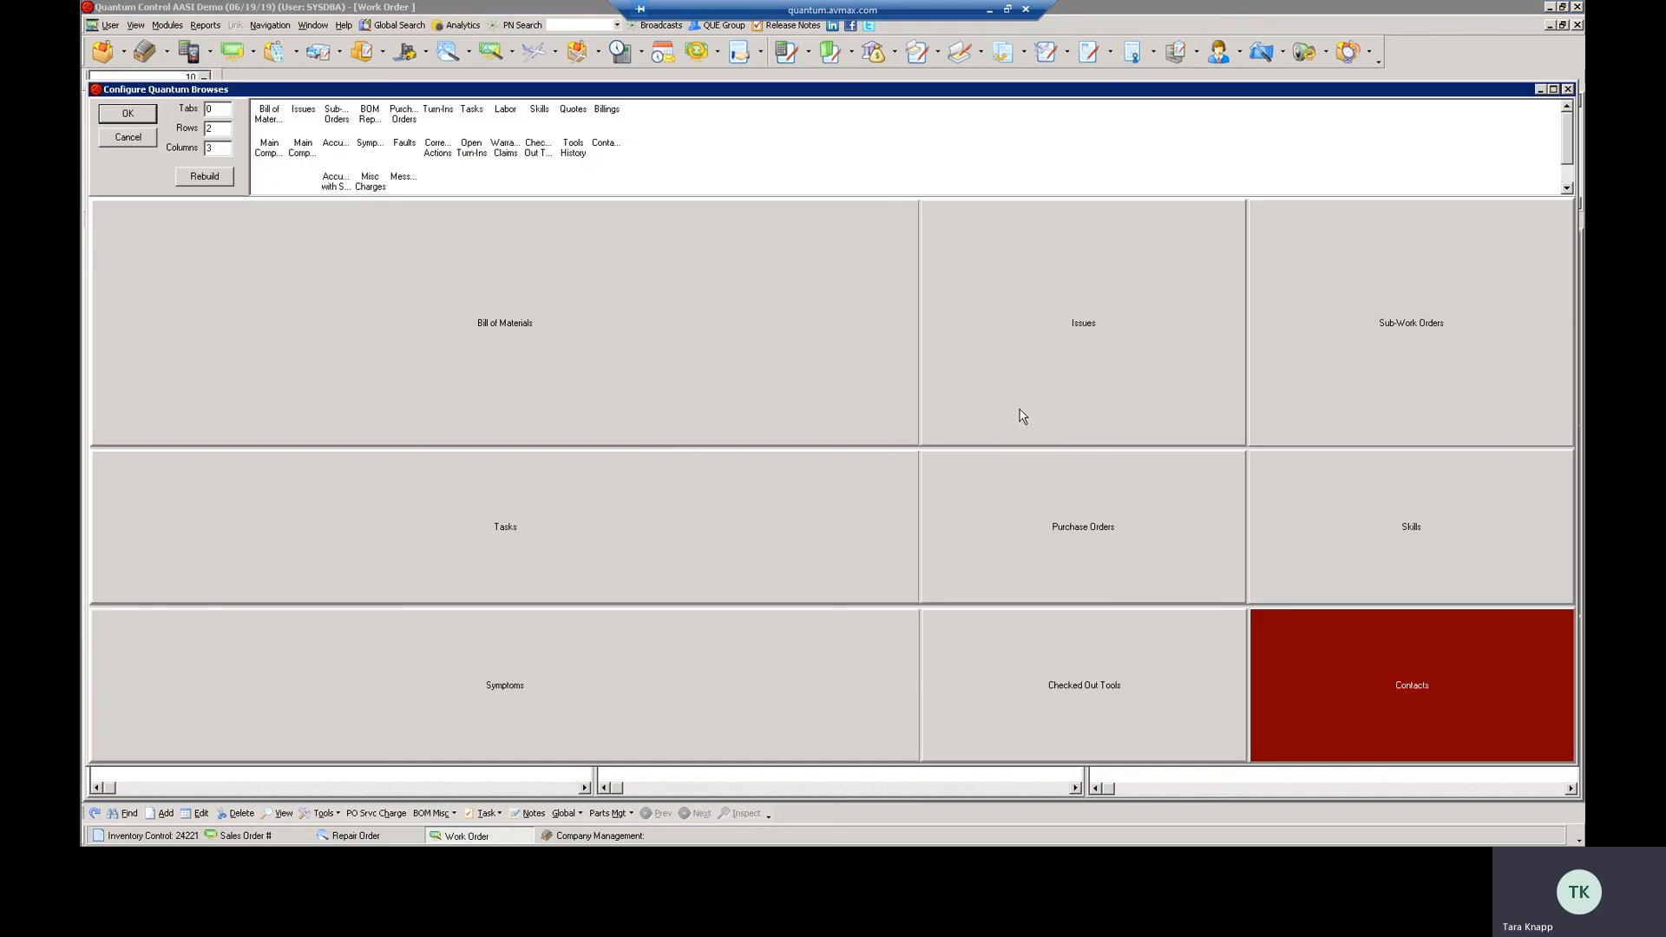
pyautogui.click(1567, 89)
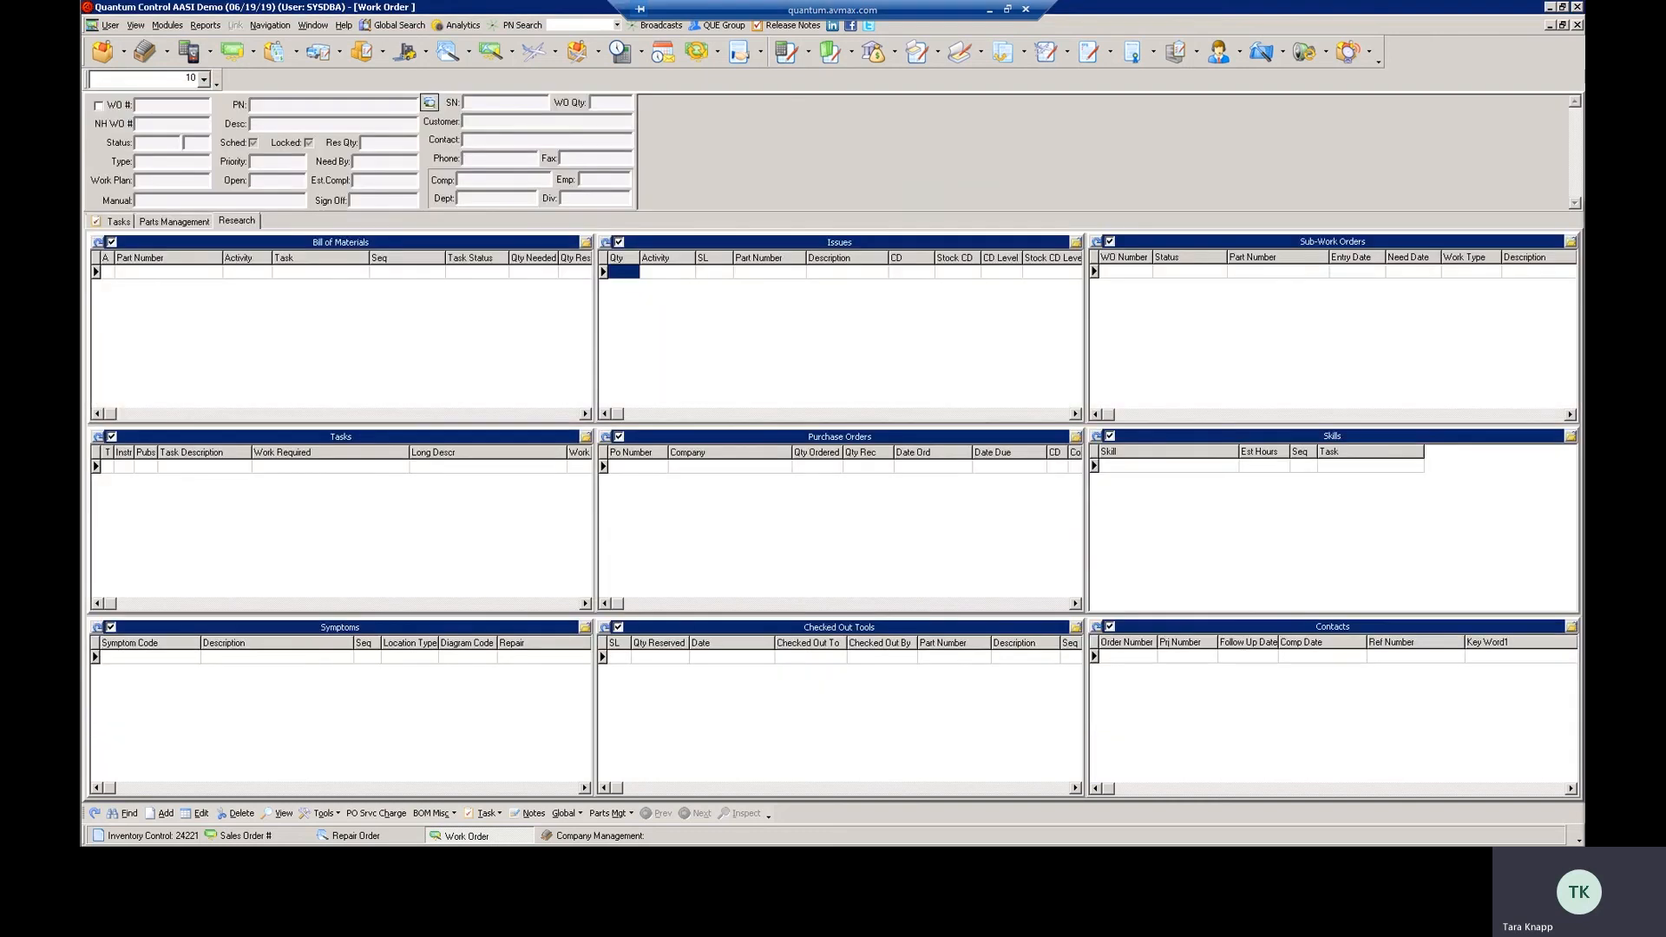
# Switch to the presentation and advance to the Inventory Management slide
pyautogui.hotkey('alt', 'Tab')
pyautogui.press('Right')
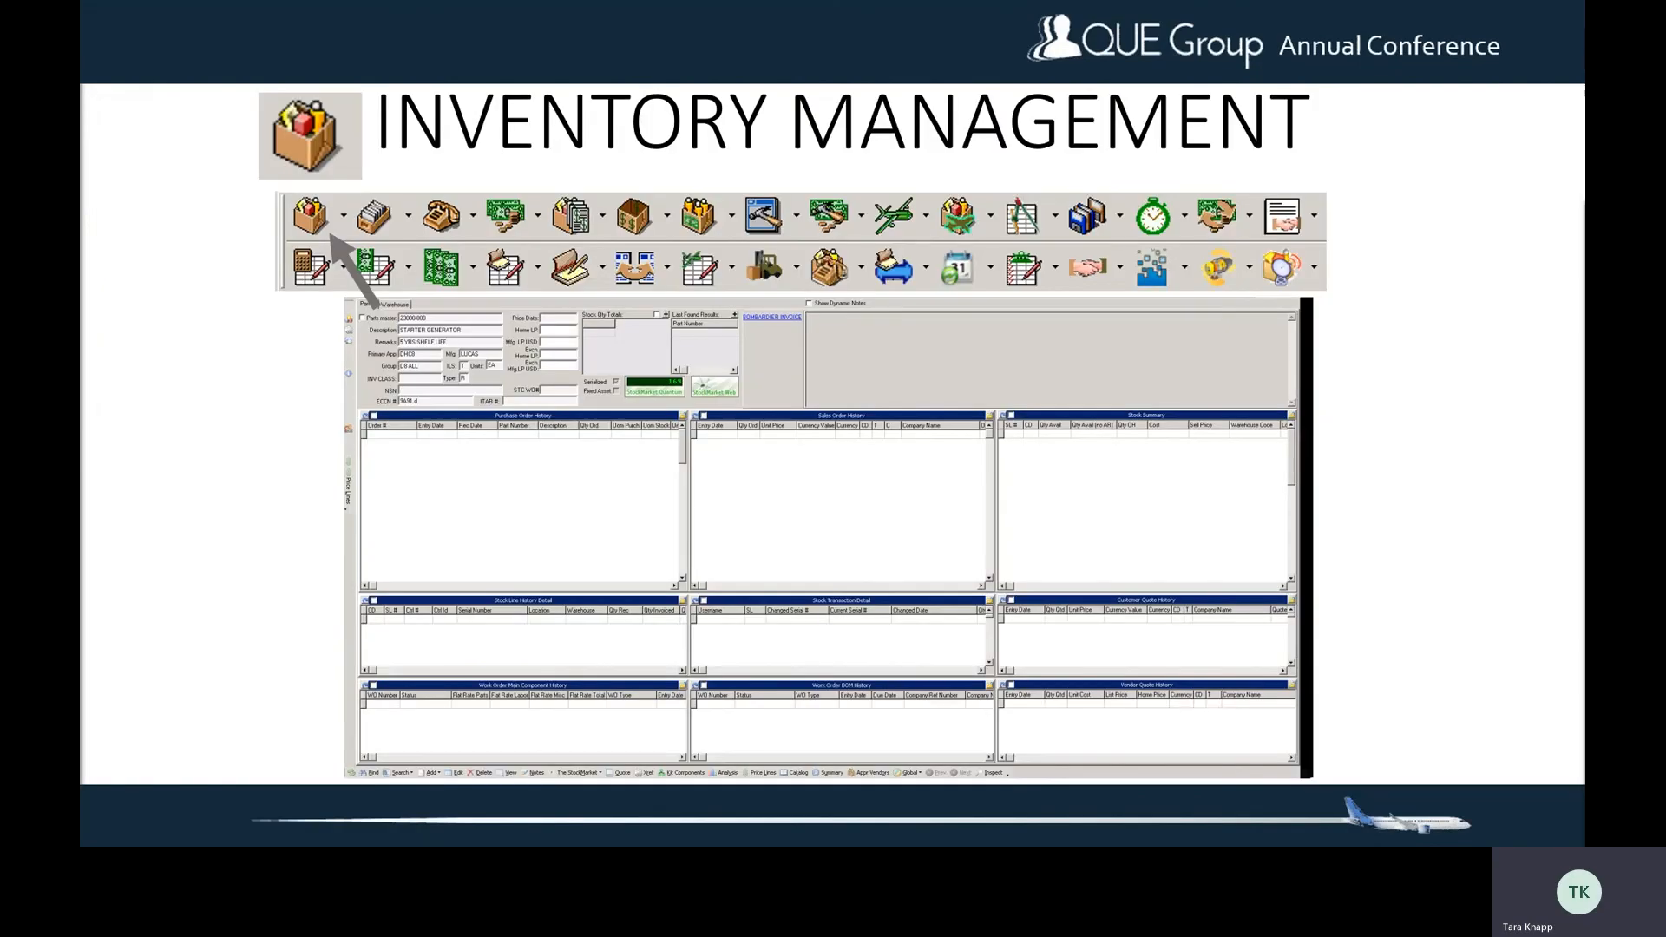